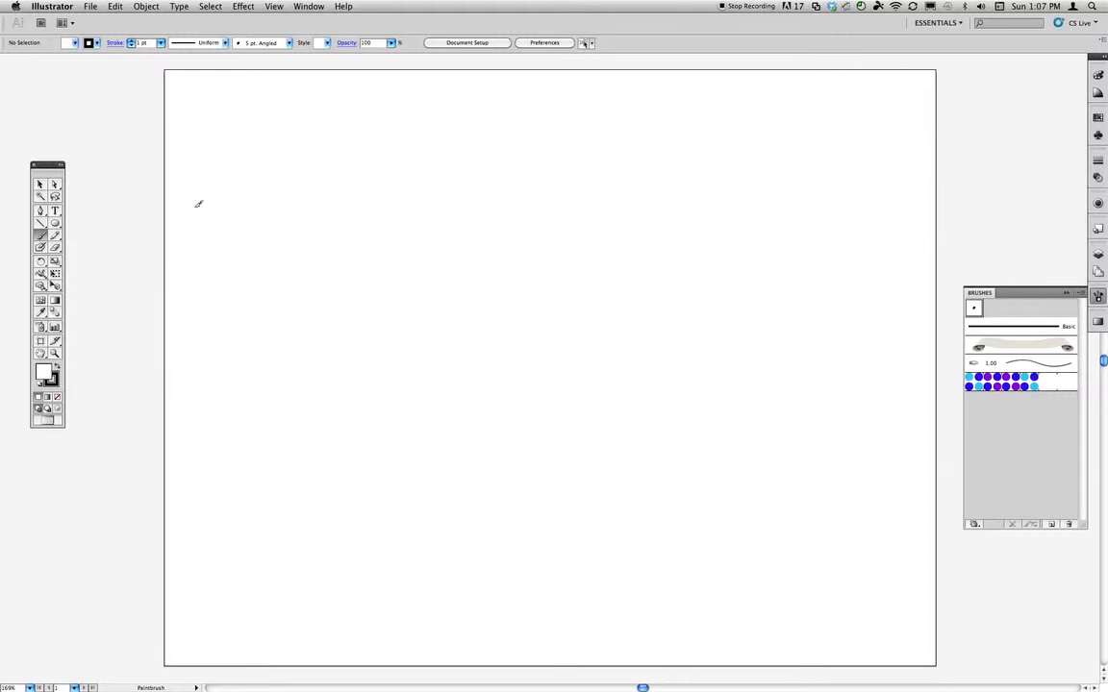
- Paint a large S-shaped curve and a set of smaller wavy and short strokes around it with the 5 pt. Angled brush
{"action": "mouse_move", "coordinate": [215, 169]}
{"action": "left_mouse_down"}
{"action": "mouse_move", "coordinate": [275, 178]}
{"action": "mouse_move", "coordinate": [354, 354]}
{"action": "mouse_move", "coordinate": [516, 141]}
{"action": "mouse_move", "coordinate": [608, 199]}
{"action": "left_mouse_up"}
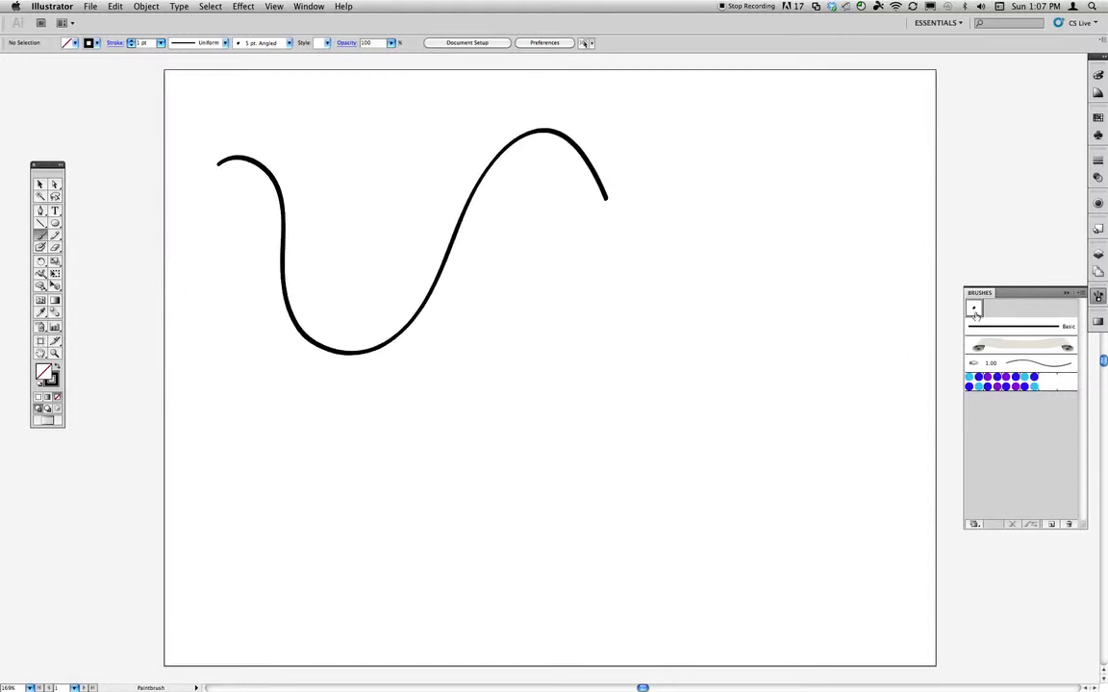
{"action": "mouse_move", "coordinate": [367, 157]}
{"action": "left_mouse_down"}
{"action": "mouse_move", "coordinate": [385, 204]}
{"action": "mouse_move", "coordinate": [452, 136]}
{"action": "left_mouse_up"}
{"action": "mouse_move", "coordinate": [320, 133]}
{"action": "left_mouse_down"}
{"action": "mouse_move", "coordinate": [310, 183]}
{"action": "mouse_move", "coordinate": [358, 280]}
{"action": "mouse_move", "coordinate": [388, 263]}
{"action": "mouse_move", "coordinate": [440, 160]}
{"action": "mouse_move", "coordinate": [487, 117]}
{"action": "mouse_move", "coordinate": [587, 125]}
{"action": "left_mouse_up"}
{"action": "mouse_move", "coordinate": [501, 215]}
{"action": "left_mouse_down"}
{"action": "mouse_move", "coordinate": [571, 227]}
{"action": "mouse_move", "coordinate": [540, 225]}
{"action": "mouse_move", "coordinate": [562, 259]}
{"action": "mouse_move", "coordinate": [612, 253]}
{"action": "mouse_move", "coordinate": [643, 209]}
{"action": "mouse_move", "coordinate": [611, 121]}
{"action": "left_mouse_up"}
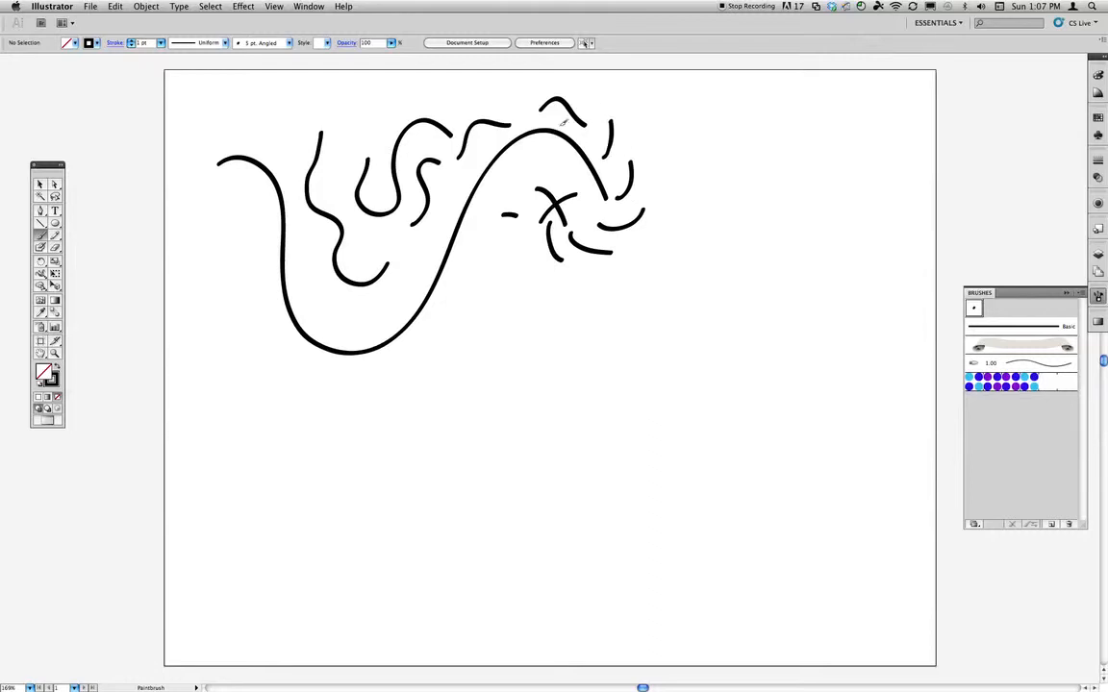
{"action": "left_click_drag", "start_coordinate": [514, 109], "coordinate": [444, 87]}
{"action": "mouse_move", "coordinate": [387, 261]}
{"action": "left_mouse_down"}
{"action": "mouse_move", "coordinate": [400, 255]}
{"action": "mouse_move", "coordinate": [415, 275]}
{"action": "left_mouse_up"}
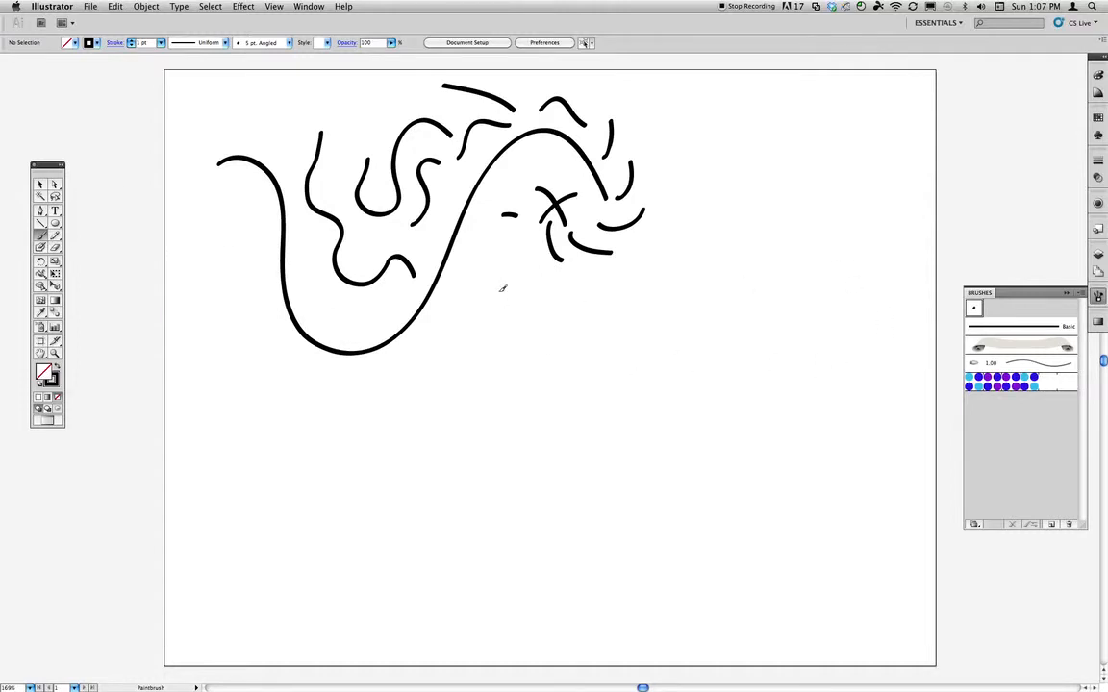
{"action": "mouse_move", "coordinate": [507, 282]}
{"action": "left_mouse_down"}
{"action": "mouse_move", "coordinate": [541, 317]}
{"action": "mouse_move", "coordinate": [618, 310]}
{"action": "mouse_move", "coordinate": [649, 260]}
{"action": "left_mouse_up"}
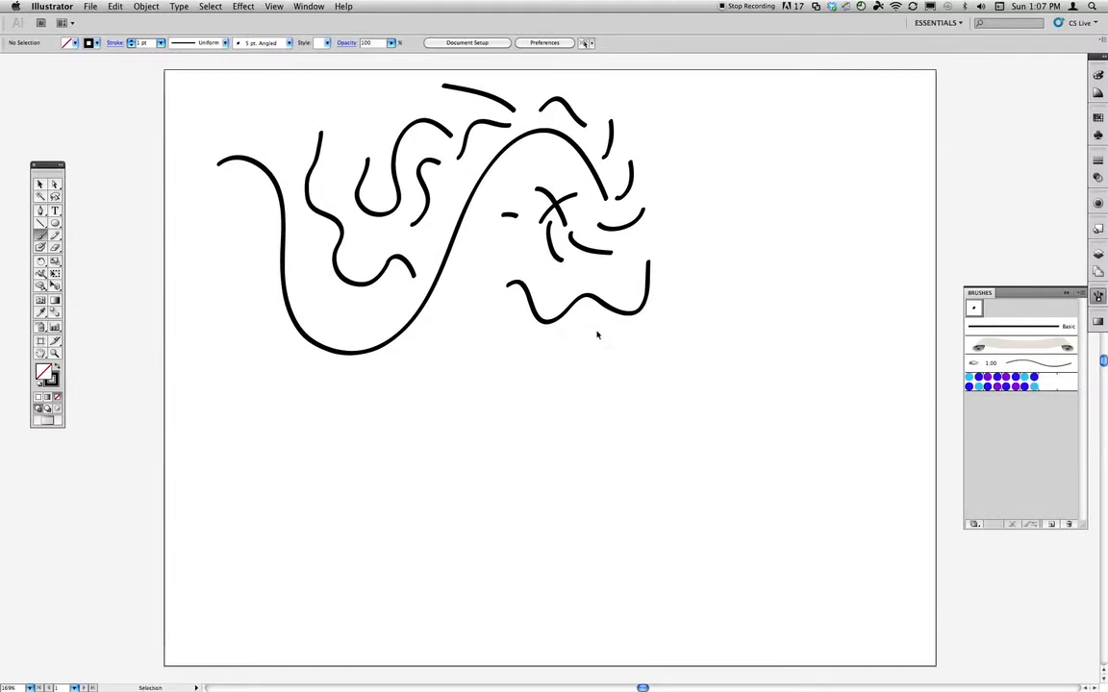
- In outline view, redraw the end of the wavy path below the short strokes with the Pencil tool, and return to preview
{"action": "key", "text": "ctrl+y"}
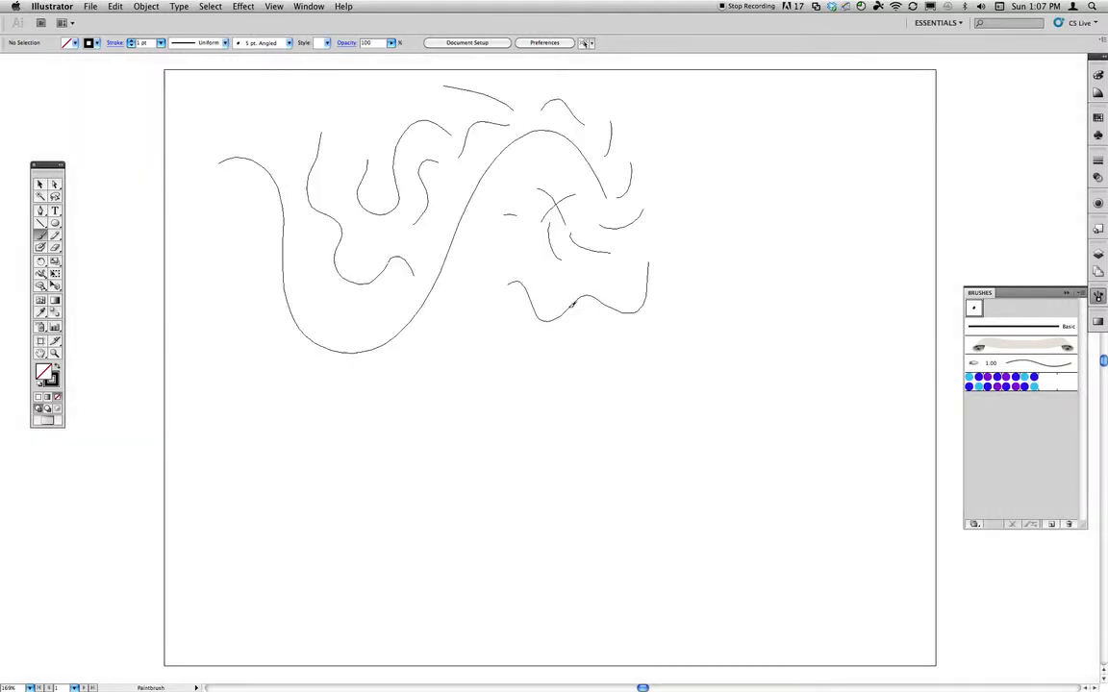
{"action": "key", "text": "a"}
{"action": "left_click", "coordinate": [577, 310]}
{"action": "mouse_move", "coordinate": [585, 301]}
{"action": "left_mouse_down"}
{"action": "mouse_move", "coordinate": [586, 288]}
{"action": "mouse_move", "coordinate": [616, 295]}
{"action": "mouse_move", "coordinate": [618, 310]}
{"action": "mouse_move", "coordinate": [611, 283]}
{"action": "mouse_move", "coordinate": [631, 327]}
{"action": "left_mouse_up"}
{"action": "key", "text": "n"}
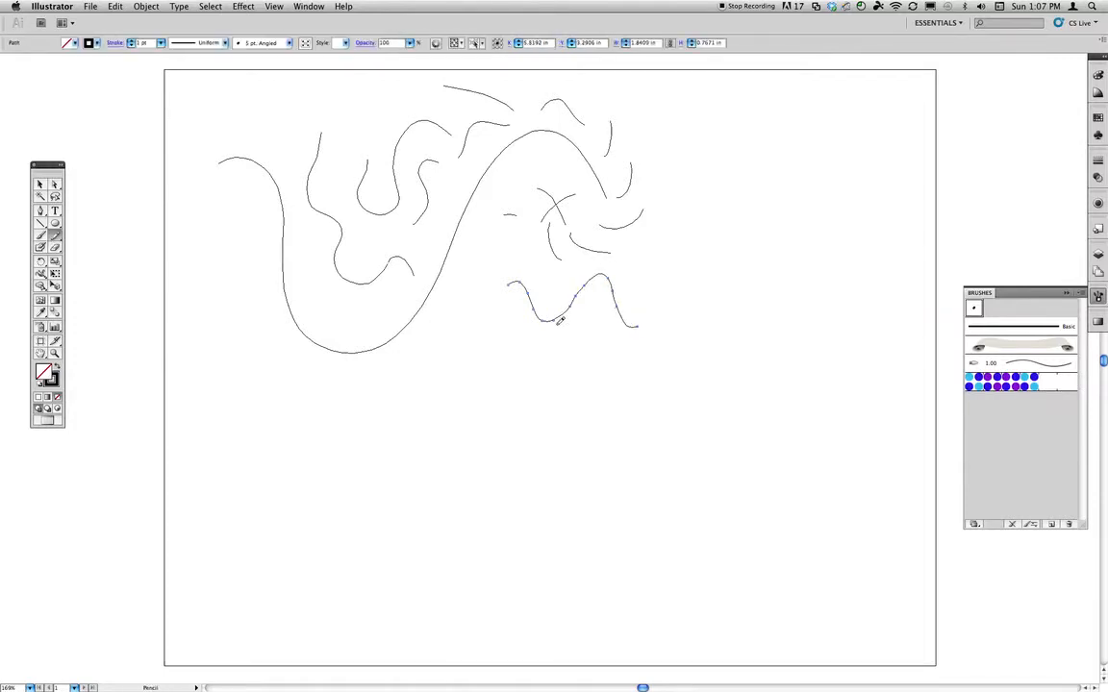
{"action": "mouse_move", "coordinate": [565, 300]}
{"action": "left_mouse_down"}
{"action": "mouse_move", "coordinate": [606, 279]}
{"action": "mouse_move", "coordinate": [662, 315]}
{"action": "mouse_move", "coordinate": [679, 343]}
{"action": "left_mouse_up"}
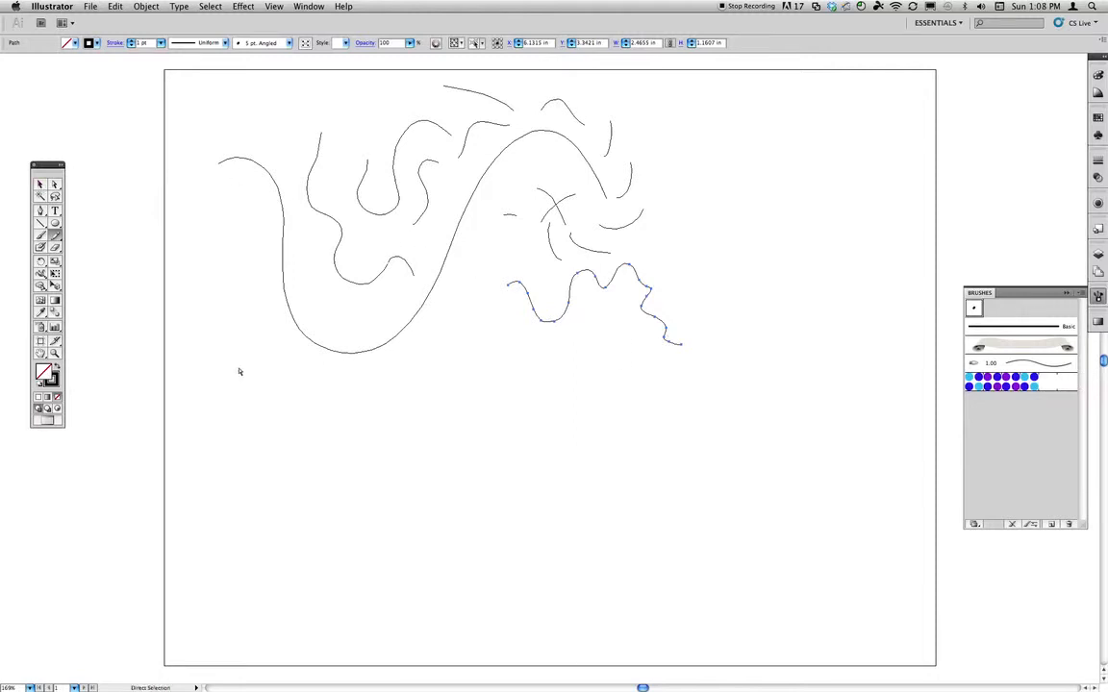
{"action": "key", "text": "super+y"}
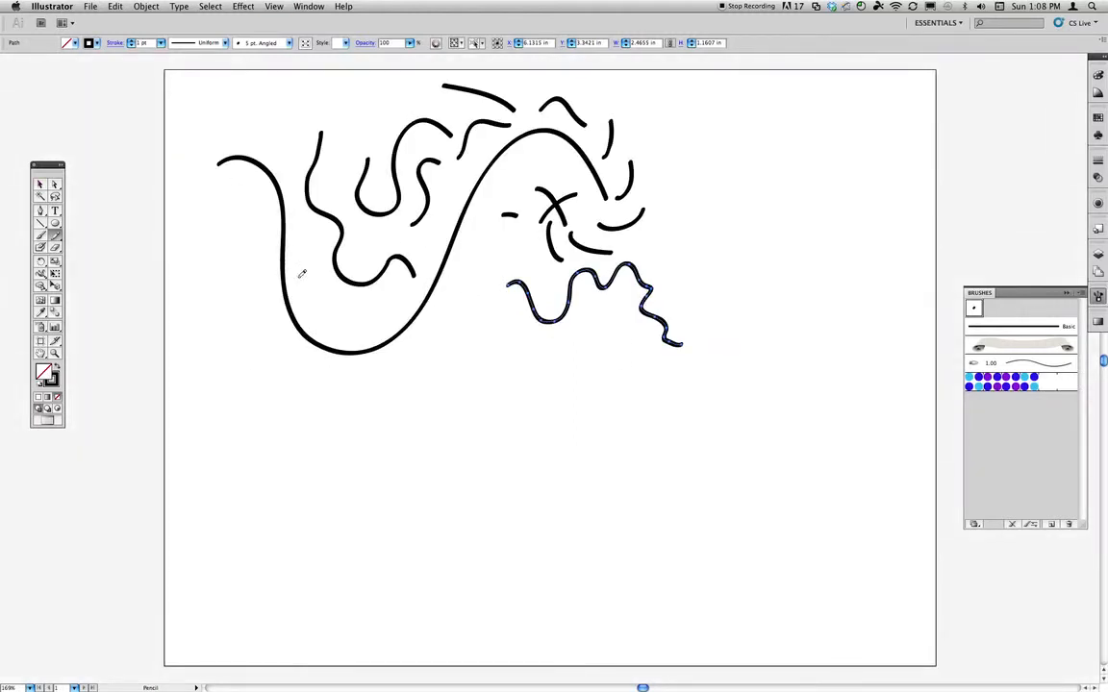
{"action": "left_click", "coordinate": [40, 184]}
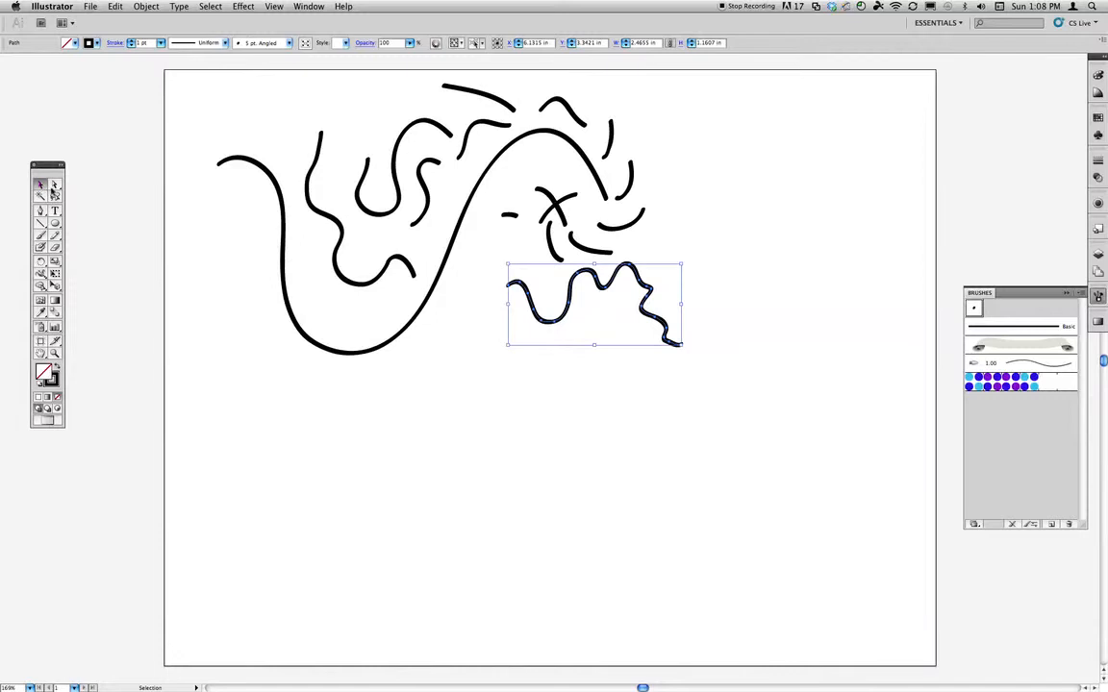
{"action": "left_click", "coordinate": [731, 285]}
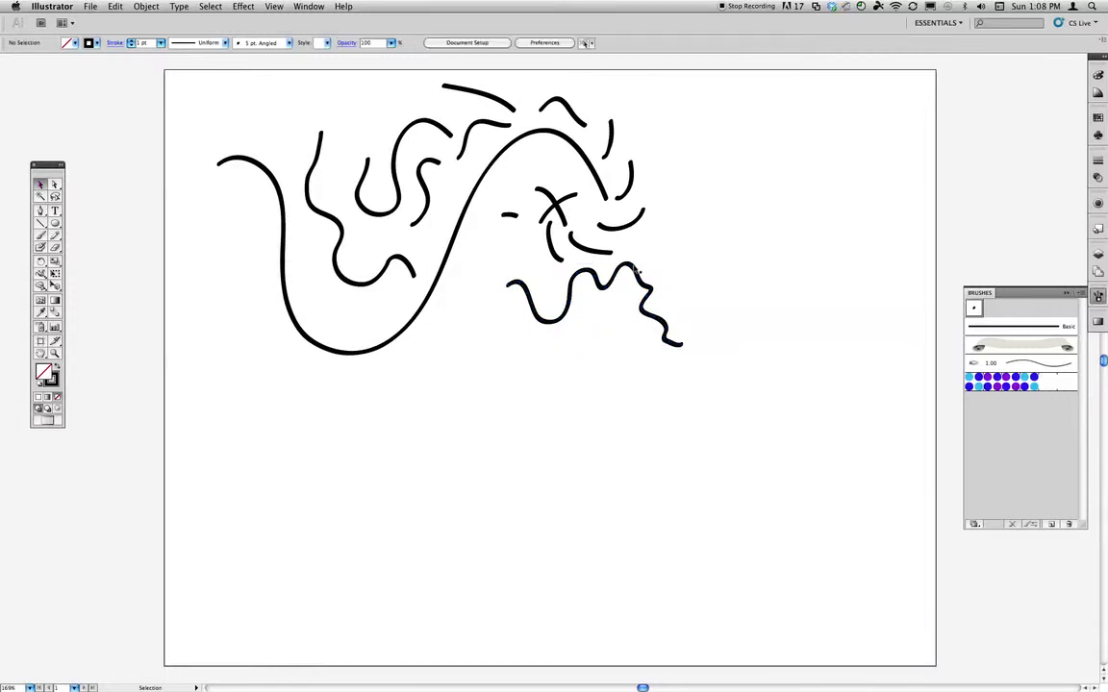
- Set the 5 pt. Angled calligraphic brush's roundness to 27%, leaving the existing strokes unchanged
{"action": "double_click", "coordinate": [975, 310]}
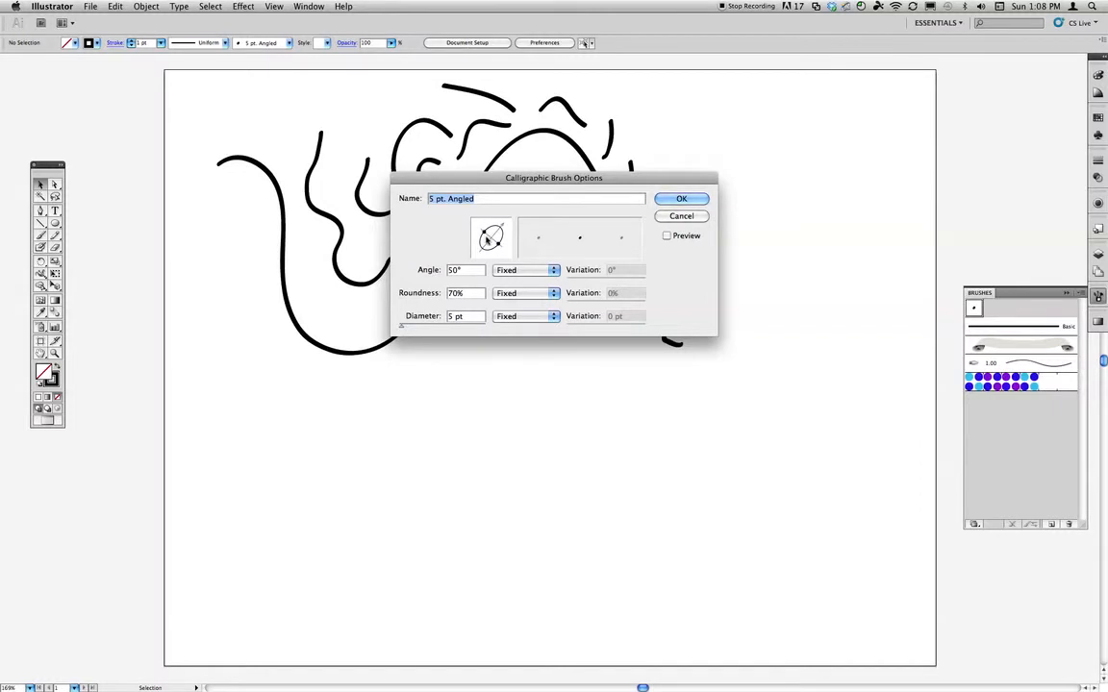
{"action": "left_click_drag", "start_coordinate": [486, 239], "coordinate": [489, 238]}
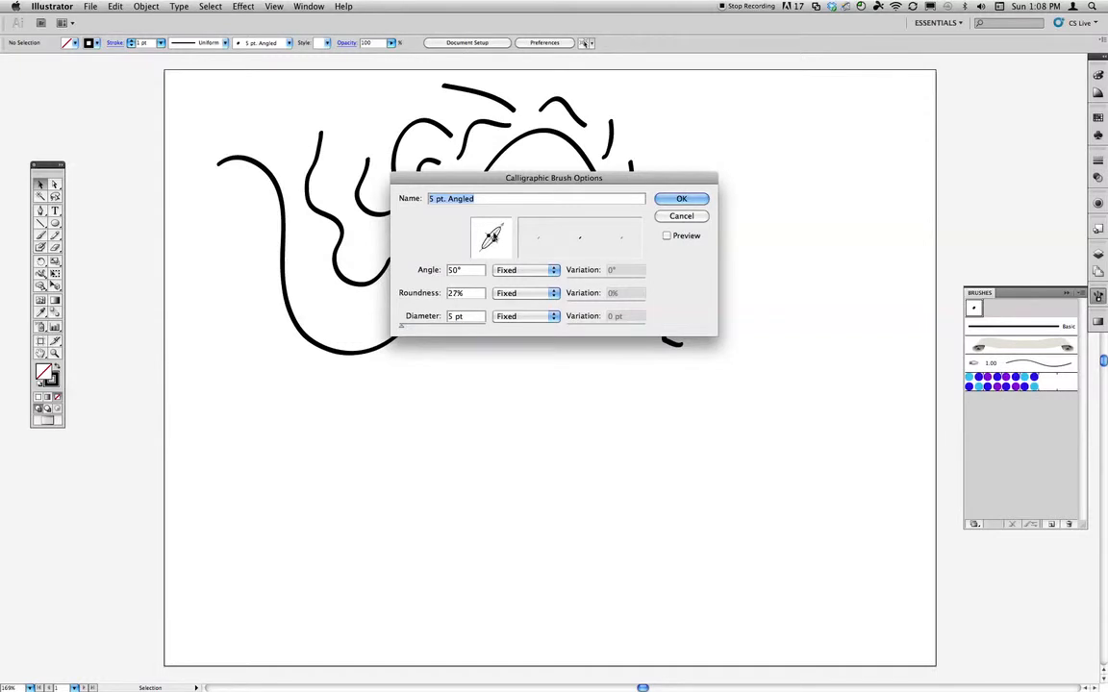
{"action": "left_click", "coordinate": [680, 199]}
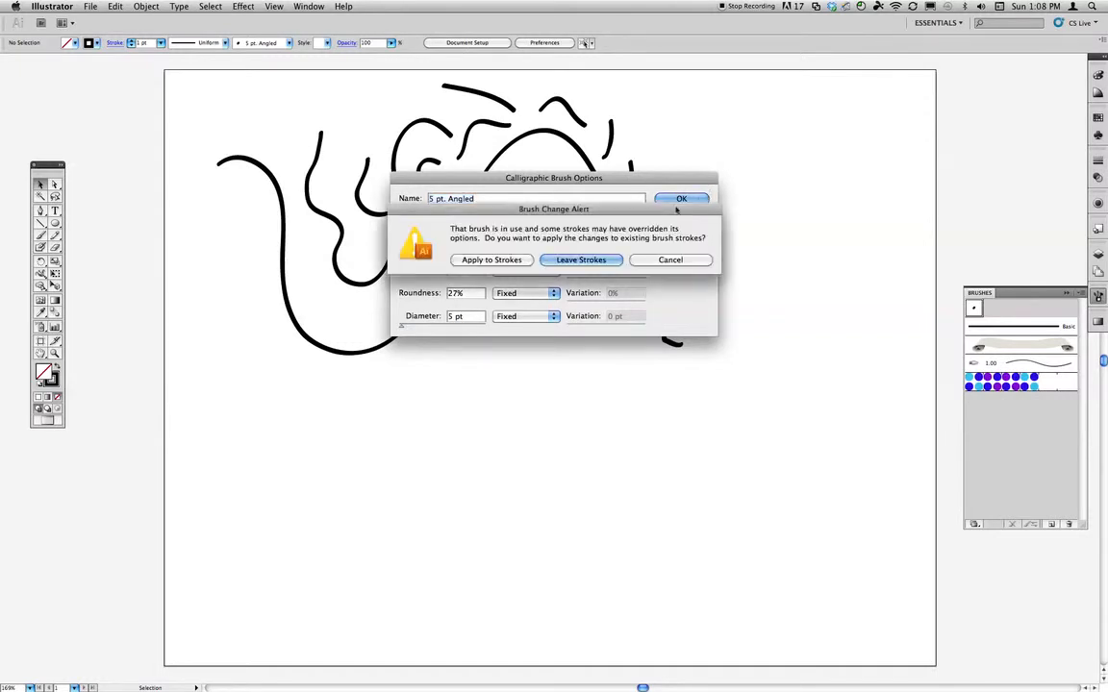
{"action": "left_click", "coordinate": [598, 261]}
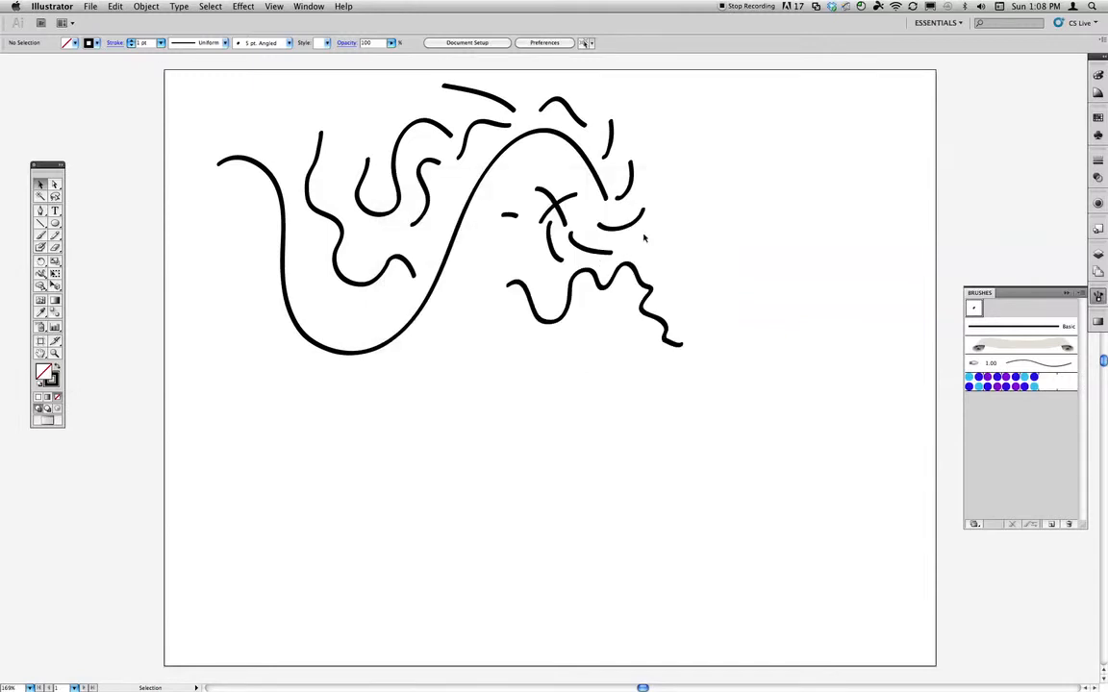
- Paint a wavy curve below the large S-curve, and handwrite "Caligraphi" with a small squiggle above it beside the existing strokes
{"action": "left_click", "coordinate": [42, 235]}
{"action": "mouse_move", "coordinate": [425, 413]}
{"action": "left_mouse_down"}
{"action": "mouse_move", "coordinate": [471, 377]}
{"action": "mouse_move", "coordinate": [492, 423]}
{"action": "mouse_move", "coordinate": [515, 442]}
{"action": "mouse_move", "coordinate": [563, 364]}
{"action": "mouse_move", "coordinate": [568, 411]}
{"action": "left_mouse_up"}
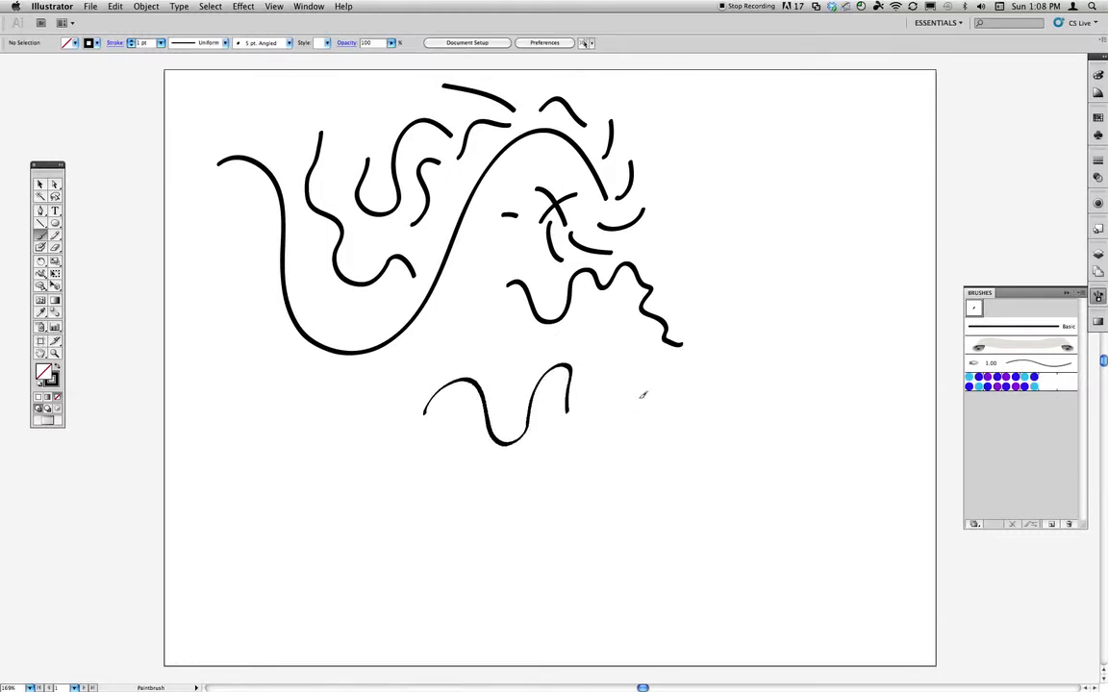
{"action": "mouse_move", "coordinate": [713, 225]}
{"action": "left_mouse_down"}
{"action": "mouse_move", "coordinate": [726, 255]}
{"action": "mouse_move", "coordinate": [762, 234]}
{"action": "mouse_move", "coordinate": [756, 255]}
{"action": "mouse_move", "coordinate": [796, 239]}
{"action": "mouse_move", "coordinate": [806, 253]}
{"action": "mouse_move", "coordinate": [815, 231]}
{"action": "mouse_move", "coordinate": [842, 232]}
{"action": "mouse_move", "coordinate": [869, 206]}
{"action": "mouse_move", "coordinate": [873, 228]}
{"action": "mouse_move", "coordinate": [891, 203]}
{"action": "left_mouse_up"}
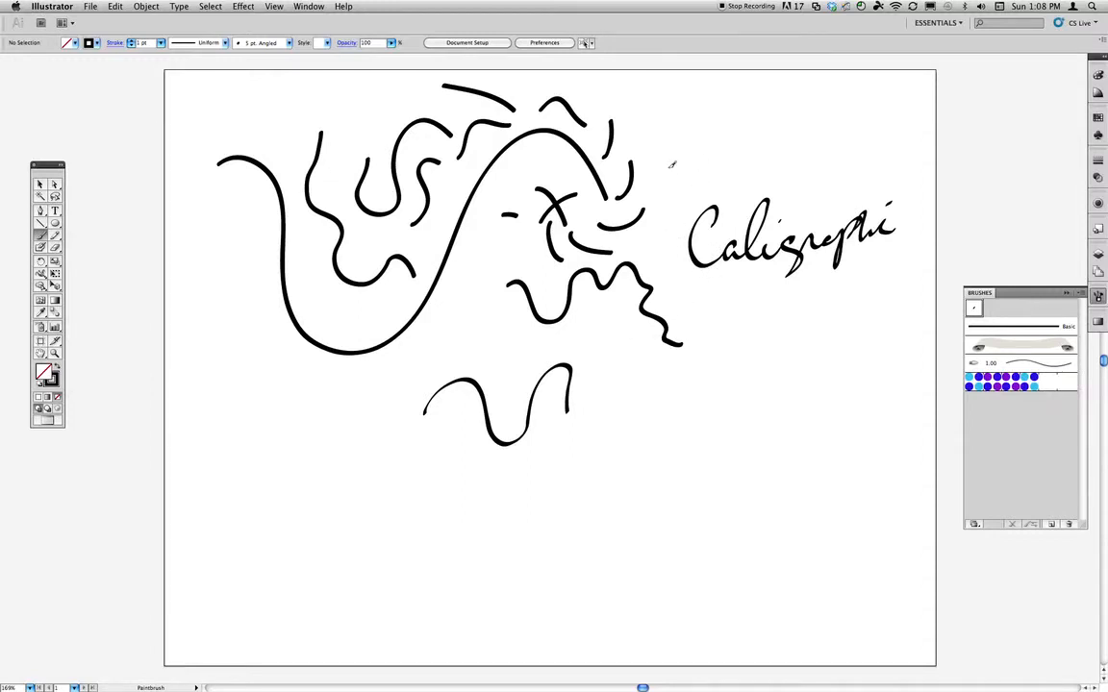
{"action": "left_click_drag", "start_coordinate": [672, 165], "coordinate": [749, 147]}
- Make the calligraphic brush's diameter respond to Pressure with a 5 pt variation, leaving the existing strokes unchanged
{"action": "double_click", "coordinate": [974, 309]}
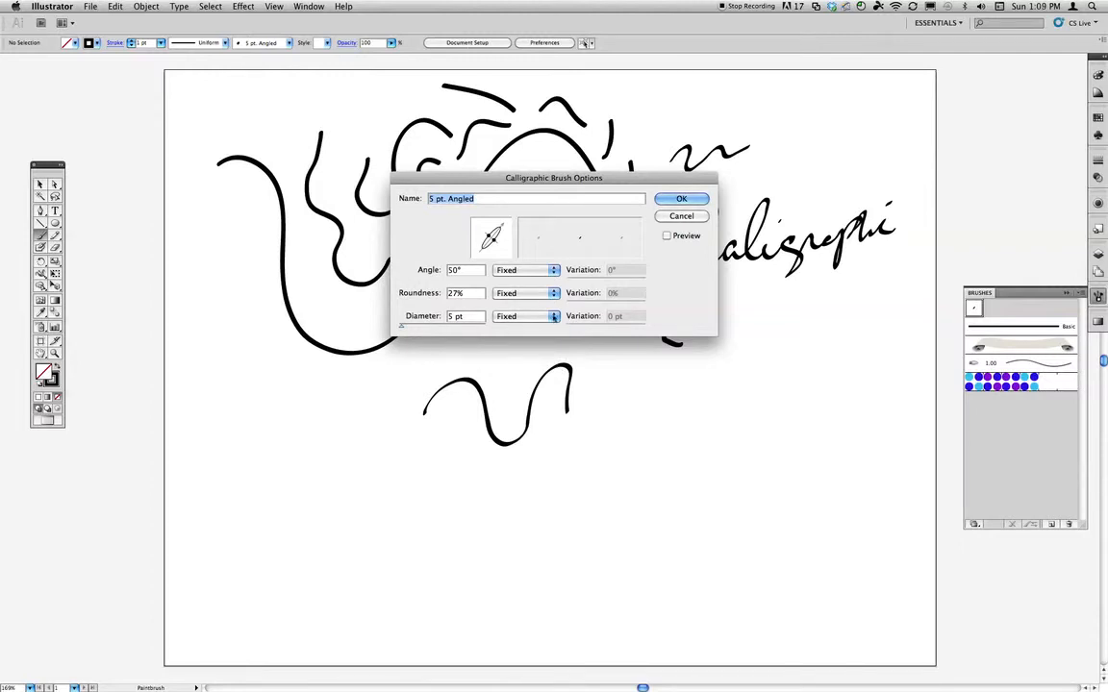
{"action": "left_click", "coordinate": [551, 316]}
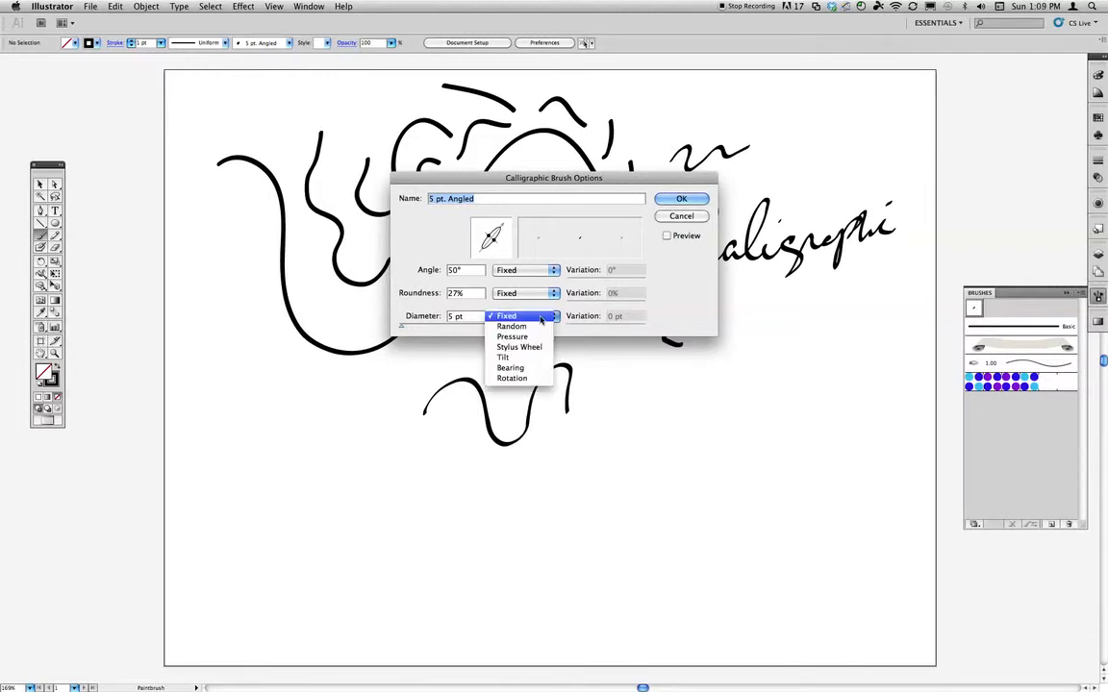
{"action": "left_click", "coordinate": [520, 337]}
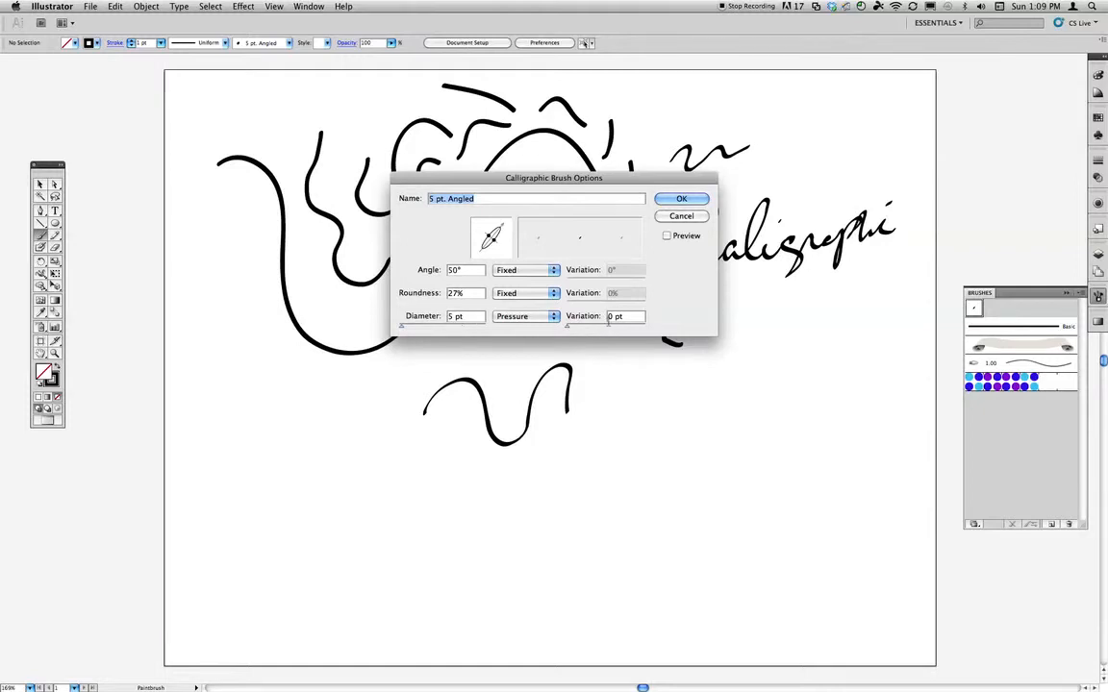
{"action": "double_click", "coordinate": [602, 318]}
{"action": "type", "text": "5"}
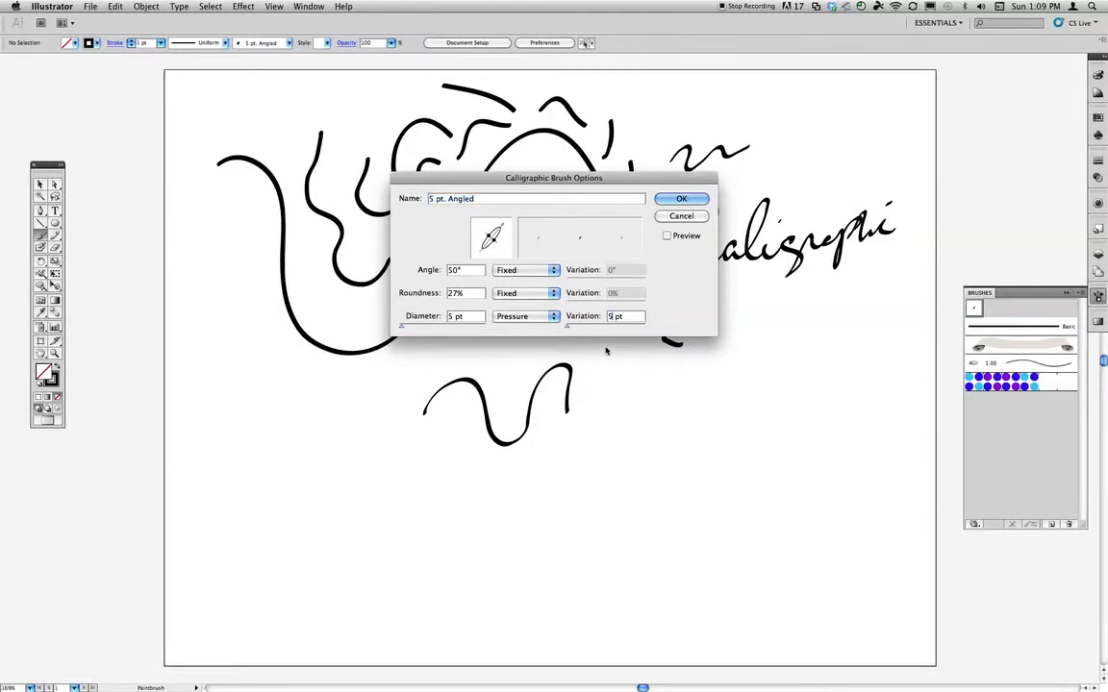
{"action": "left_click", "coordinate": [681, 198]}
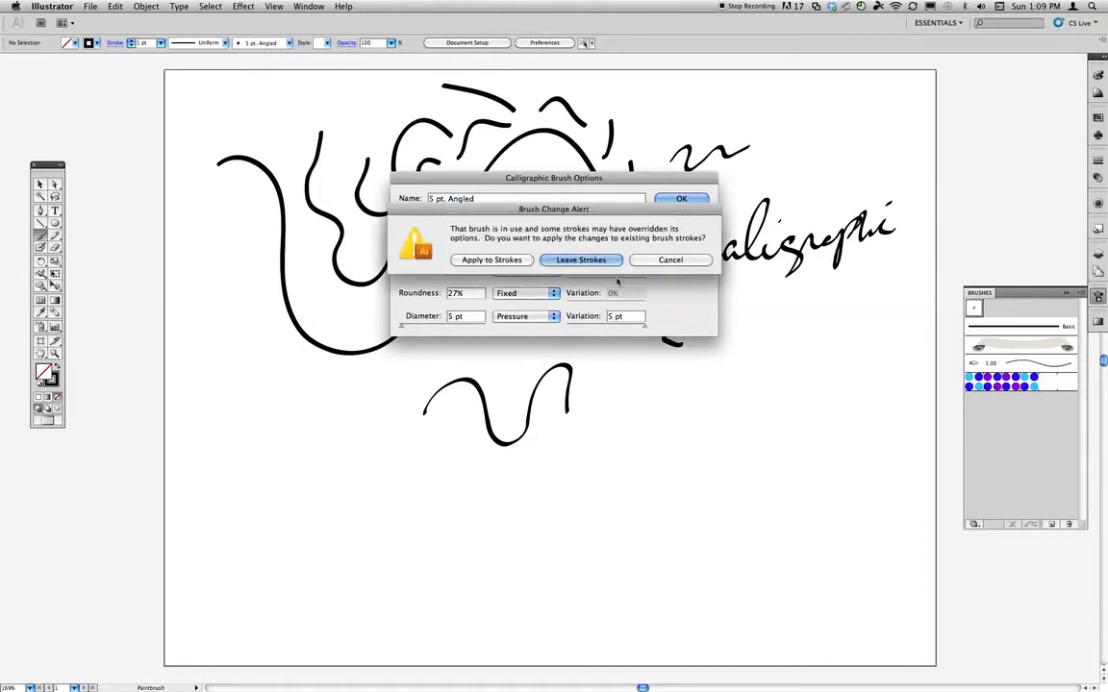
{"action": "left_click", "coordinate": [571, 258]}
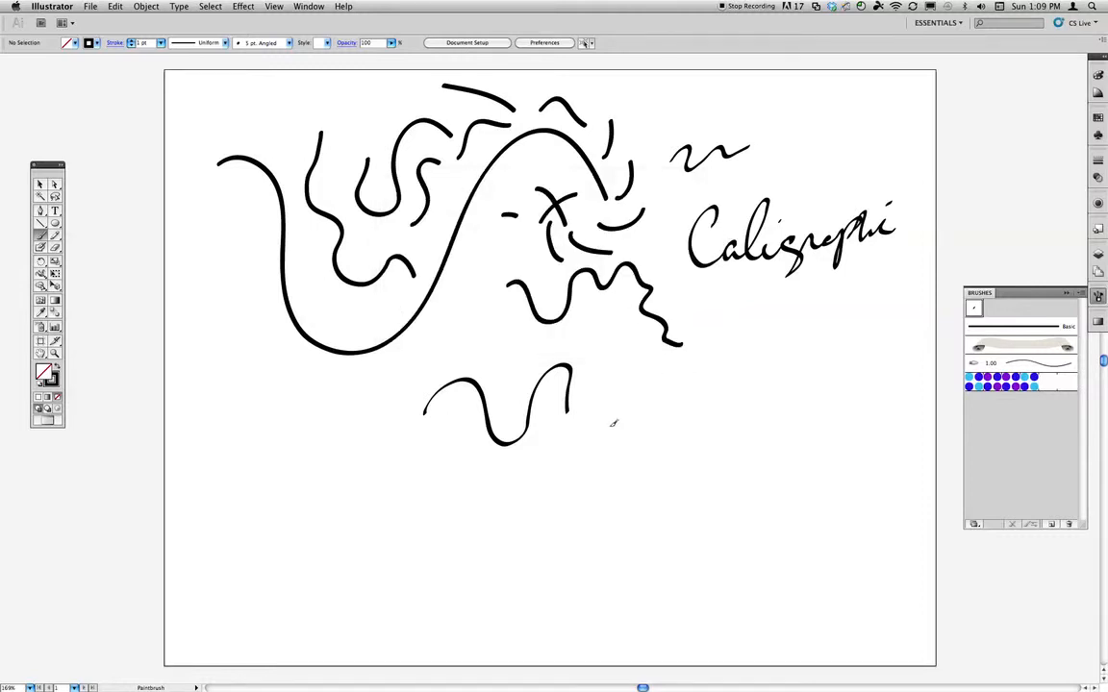
- Paint a rising squiggle of varying thickness and a smaller underlined "Caligraphi" with the pressure brush, and check the paths in outline view
{"action": "mouse_move", "coordinate": [588, 435]}
{"action": "left_mouse_down"}
{"action": "mouse_move", "coordinate": [717, 364]}
{"action": "mouse_move", "coordinate": [724, 341]}
{"action": "mouse_move", "coordinate": [736, 352]}
{"action": "mouse_move", "coordinate": [750, 323]}
{"action": "mouse_move", "coordinate": [767, 342]}
{"action": "mouse_move", "coordinate": [774, 320]}
{"action": "mouse_move", "coordinate": [787, 333]}
{"action": "mouse_move", "coordinate": [803, 316]}
{"action": "mouse_move", "coordinate": [823, 324]}
{"action": "mouse_move", "coordinate": [862, 306]}
{"action": "left_mouse_up"}
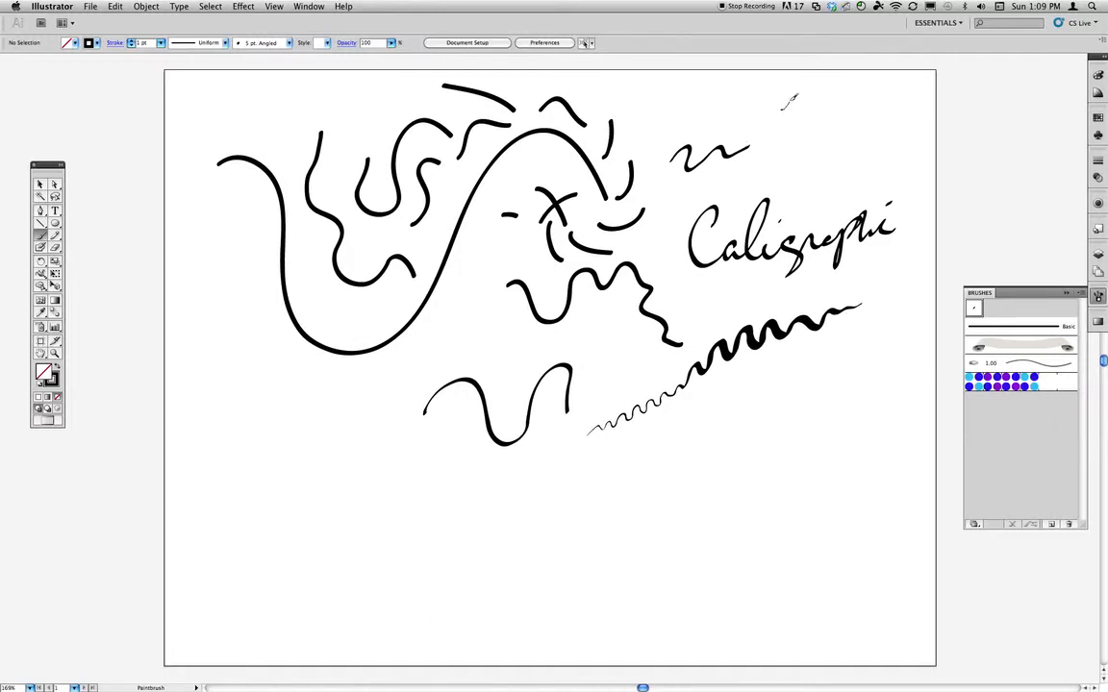
{"action": "mouse_move", "coordinate": [788, 99]}
{"action": "left_mouse_down"}
{"action": "mouse_move", "coordinate": [807, 122]}
{"action": "mouse_move", "coordinate": [823, 92]}
{"action": "mouse_move", "coordinate": [824, 114]}
{"action": "mouse_move", "coordinate": [842, 113]}
{"action": "mouse_move", "coordinate": [835, 123]}
{"action": "mouse_move", "coordinate": [872, 104]}
{"action": "mouse_move", "coordinate": [872, 123]}
{"action": "mouse_move", "coordinate": [910, 90]}
{"action": "left_mouse_up"}
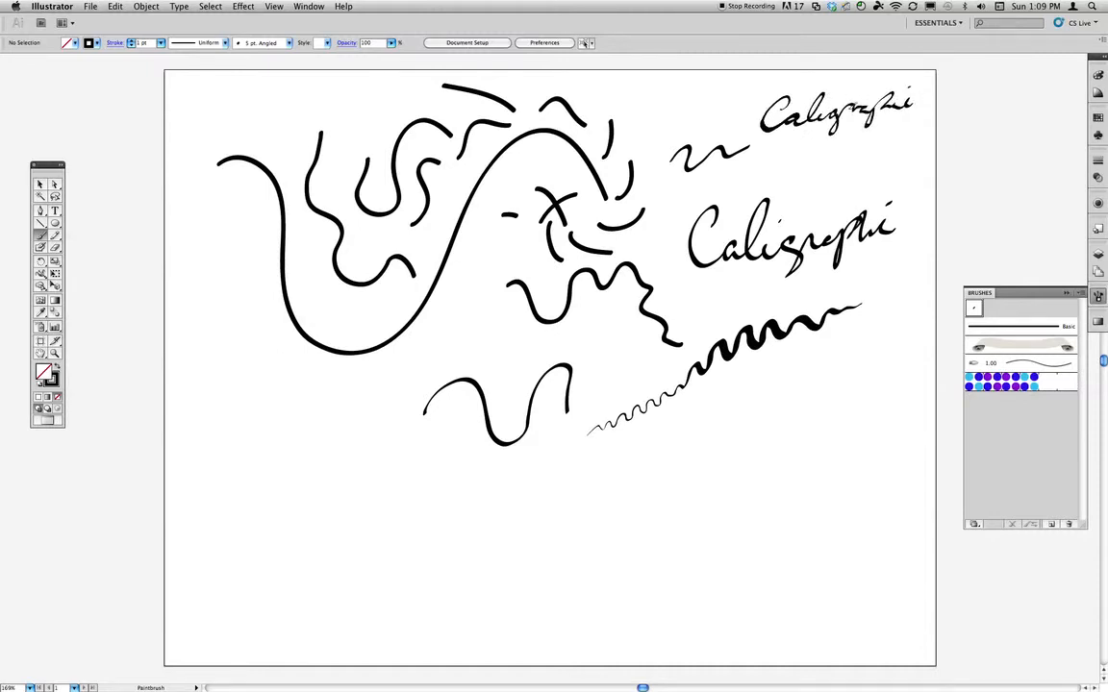
{"action": "left_click_drag", "start_coordinate": [769, 164], "coordinate": [904, 140]}
{"action": "key", "text": "super+y"}
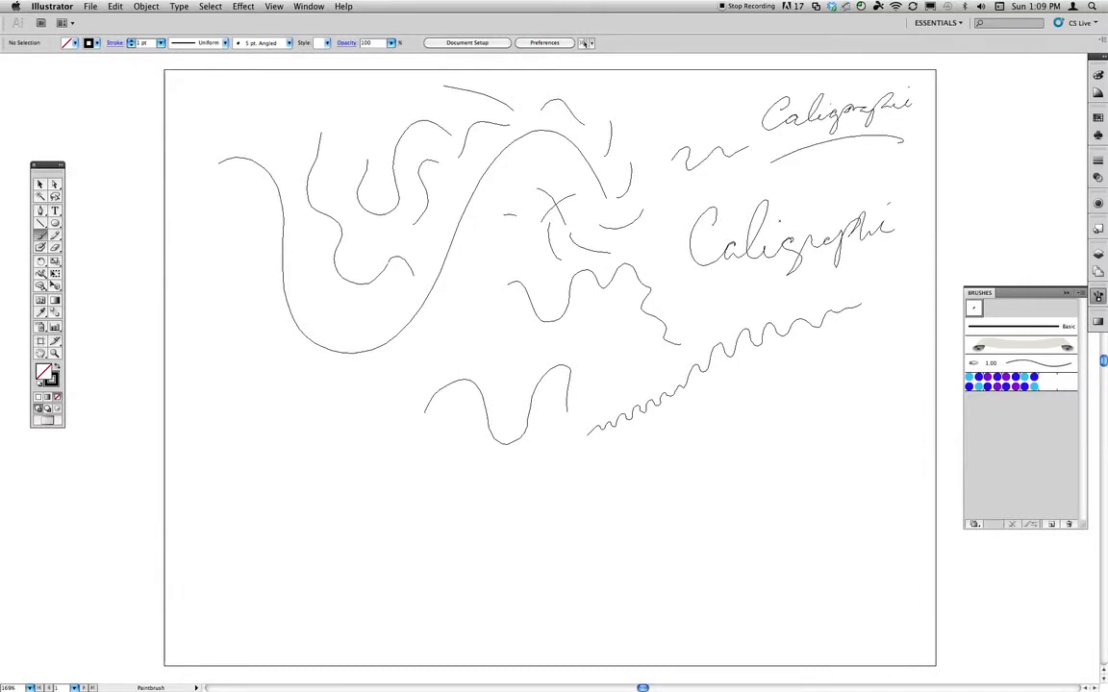
{"action": "key", "text": "super+y"}
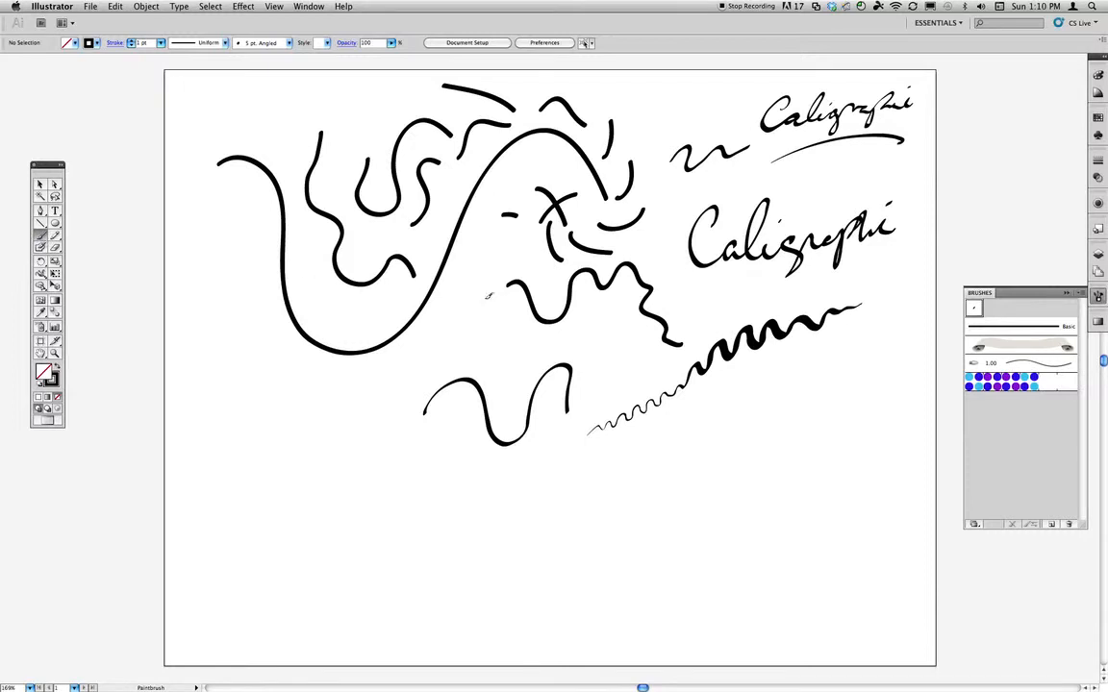
- Paint four curved scroll banners across the lower artboard with the banner art brush, and check their paths in outline view
{"action": "left_click", "coordinate": [1020, 346]}
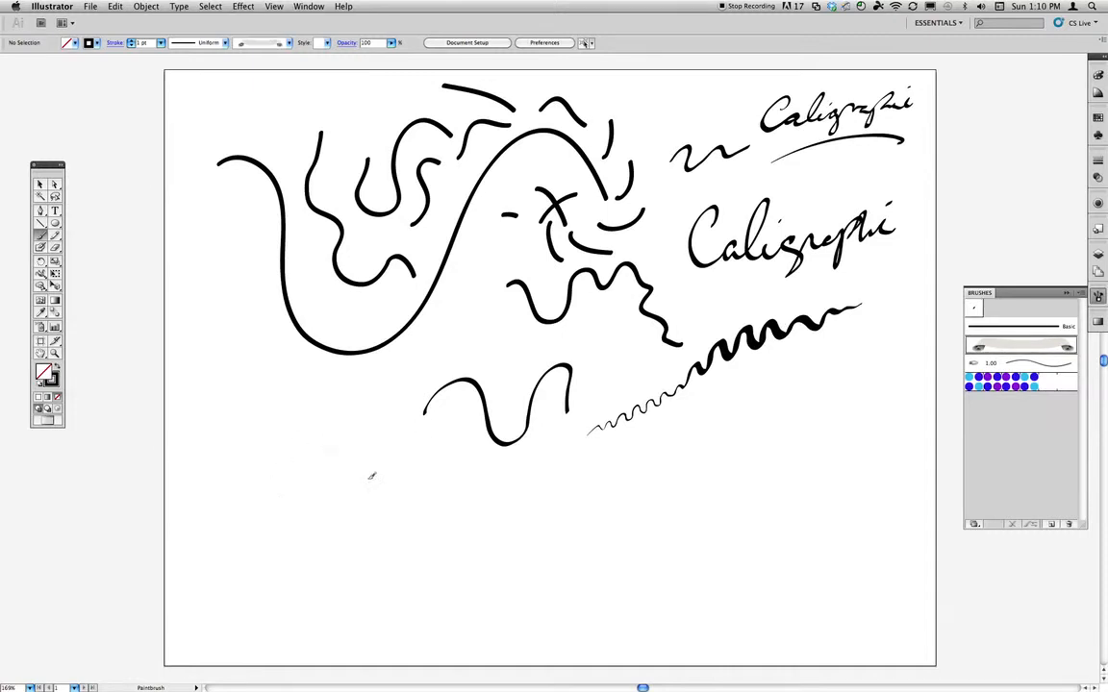
{"action": "mouse_move", "coordinate": [644, 500]}
{"action": "left_mouse_down"}
{"action": "mouse_move", "coordinate": [761, 435]}
{"action": "mouse_move", "coordinate": [804, 447]}
{"action": "left_mouse_up"}
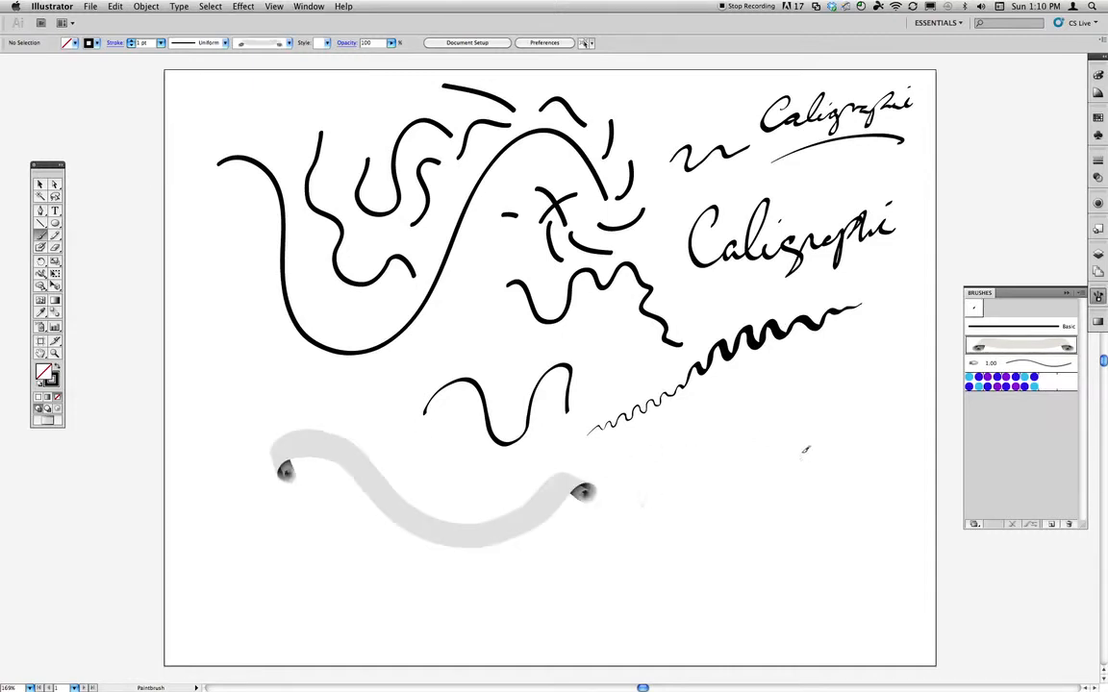
{"action": "left_click_drag", "start_coordinate": [712, 410], "coordinate": [832, 417]}
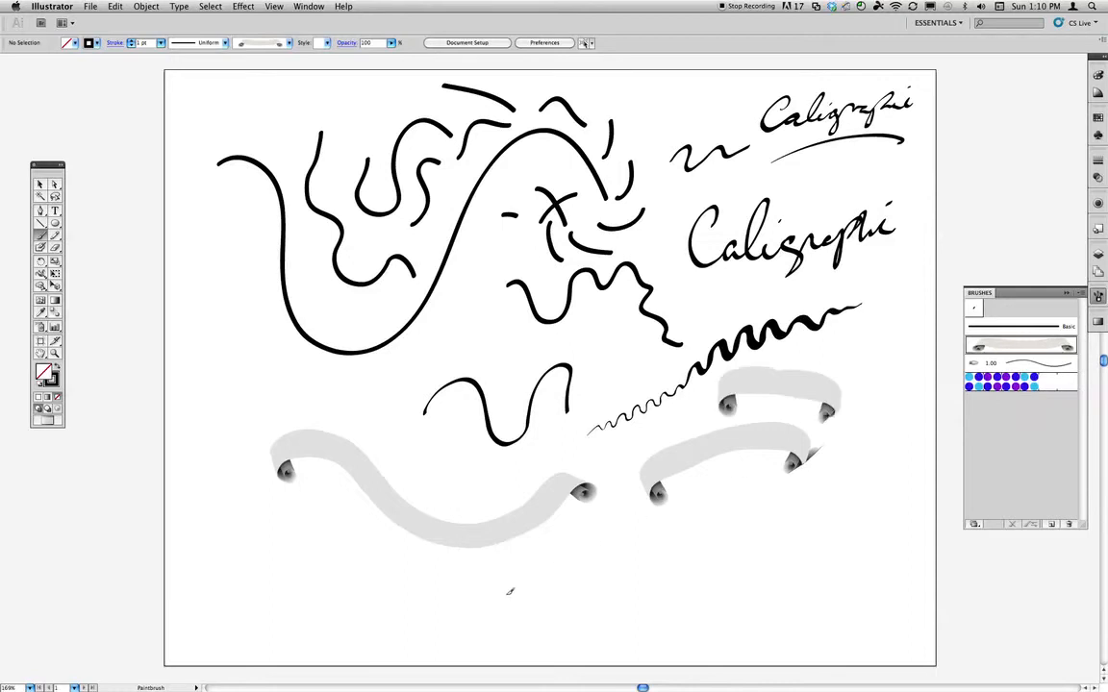
{"action": "left_click_drag", "start_coordinate": [693, 594], "coordinate": [762, 588]}
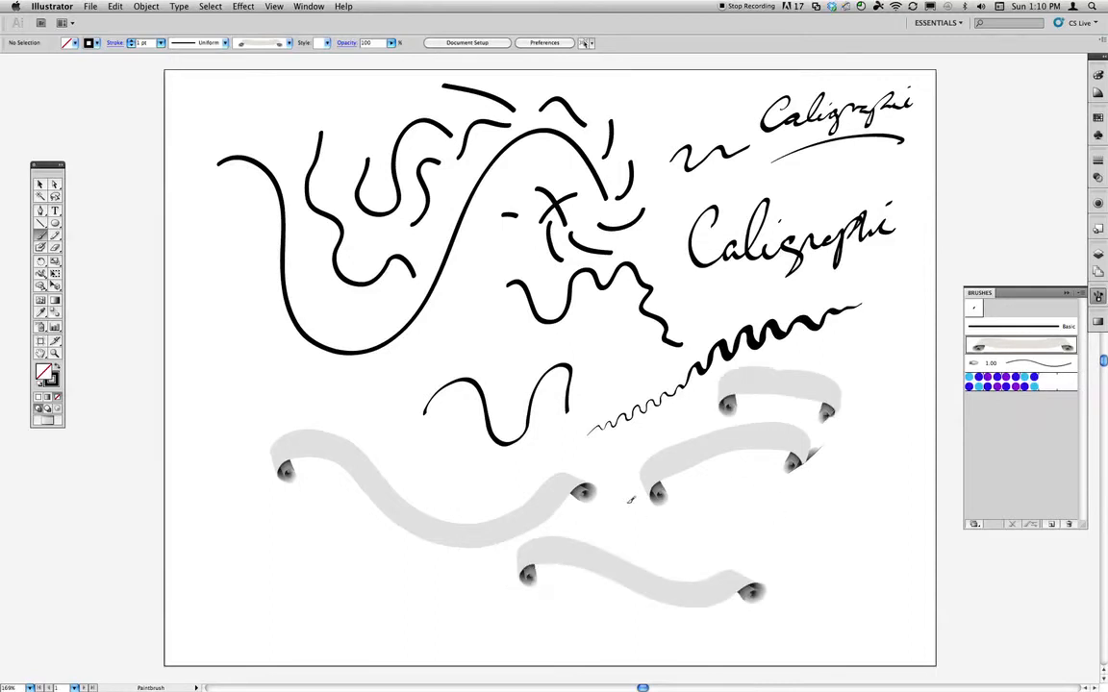
{"action": "key", "text": "ctrl+y"}
{"action": "key", "text": "y"}
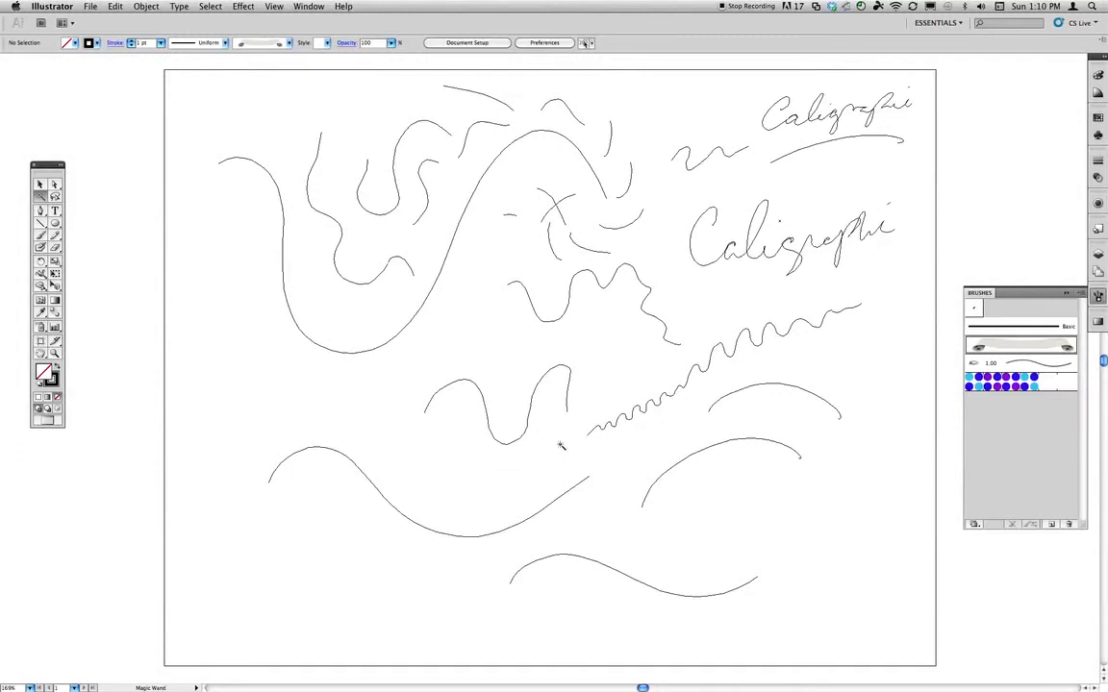
{"action": "key", "text": "ctrl+y"}
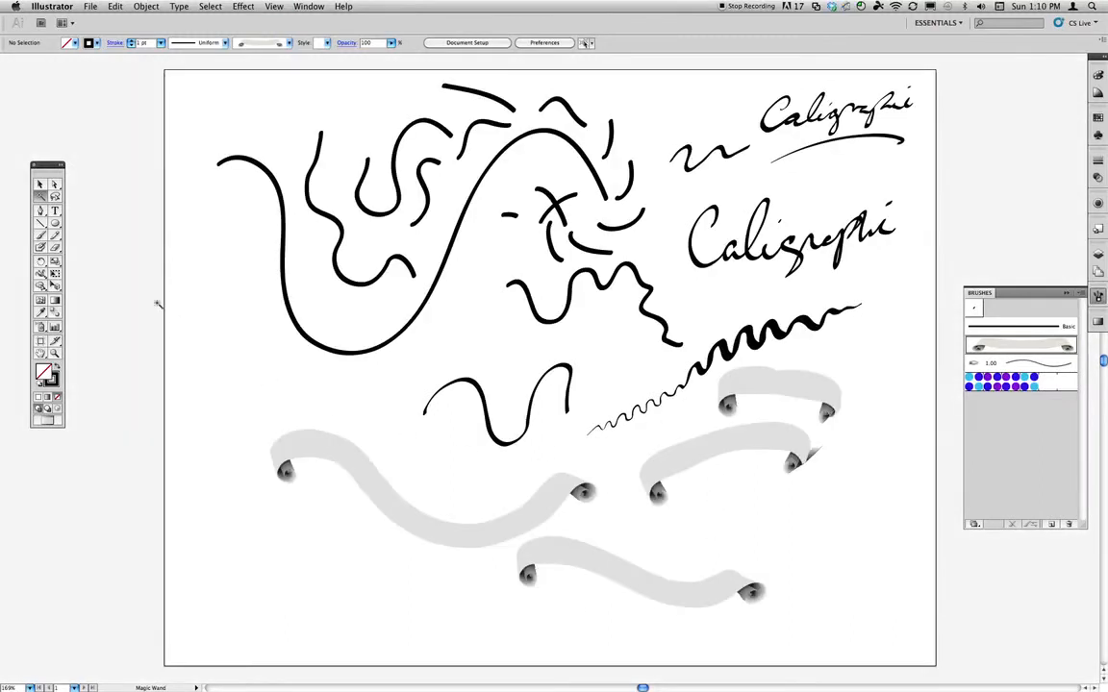
- Paint two wavy strokes over the large banner with the blue and purple dotted pattern brush
{"action": "key", "text": "b"}
{"action": "left_click", "coordinate": [996, 384]}
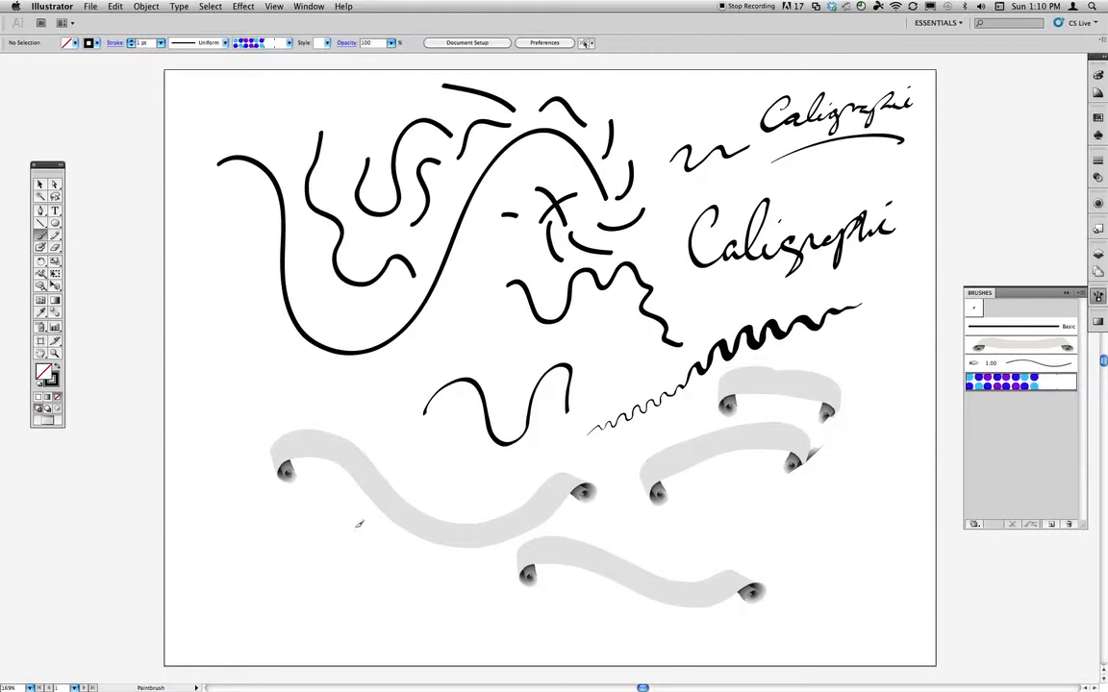
{"action": "left_click_drag", "start_coordinate": [450, 465], "coordinate": [255, 541]}
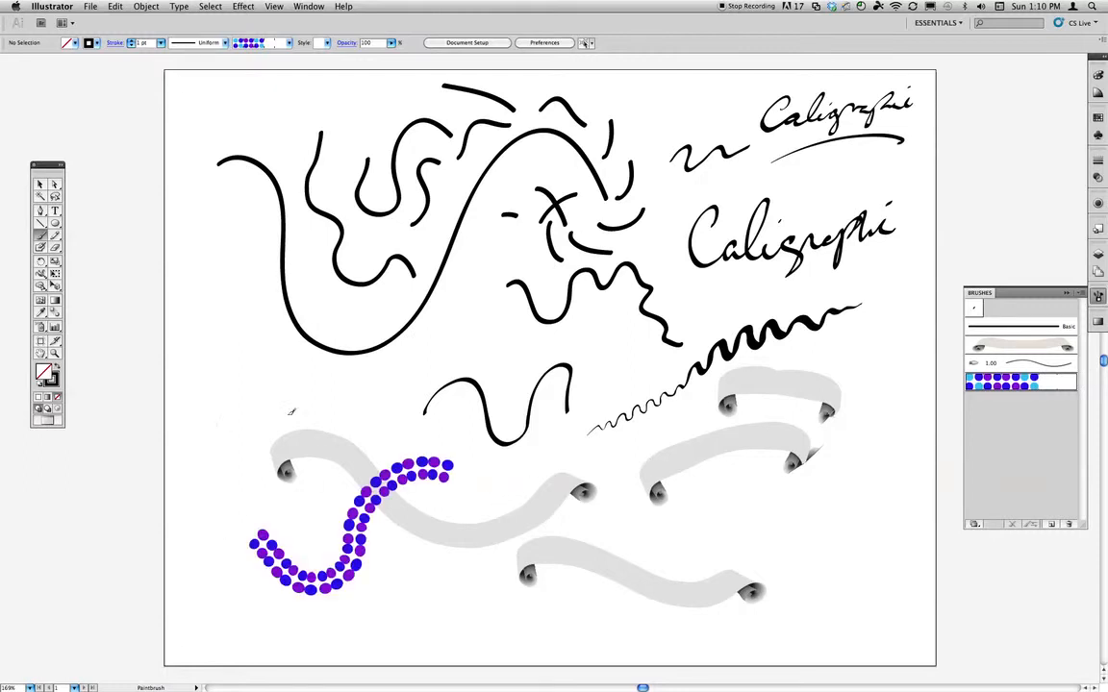
{"action": "left_click_drag", "start_coordinate": [210, 418], "coordinate": [490, 345]}
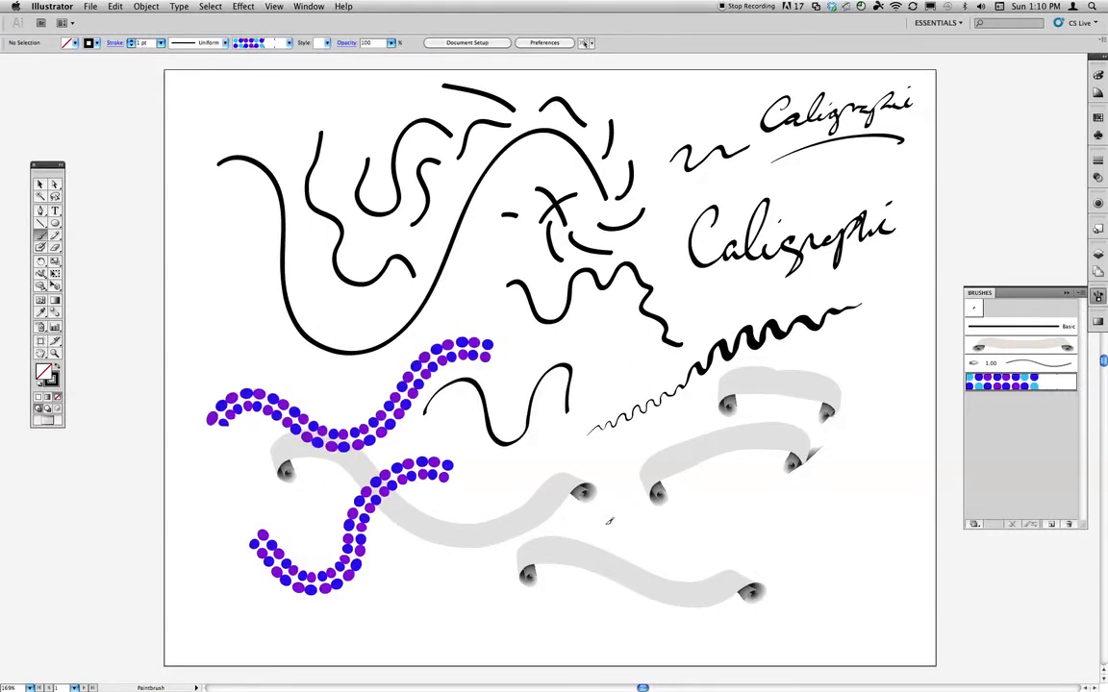
- Paint three more dotted pattern strokes across the artboard's middle and right side, and review the banner art brush's options
{"action": "left_click_drag", "start_coordinate": [661, 378], "coordinate": [697, 400]}
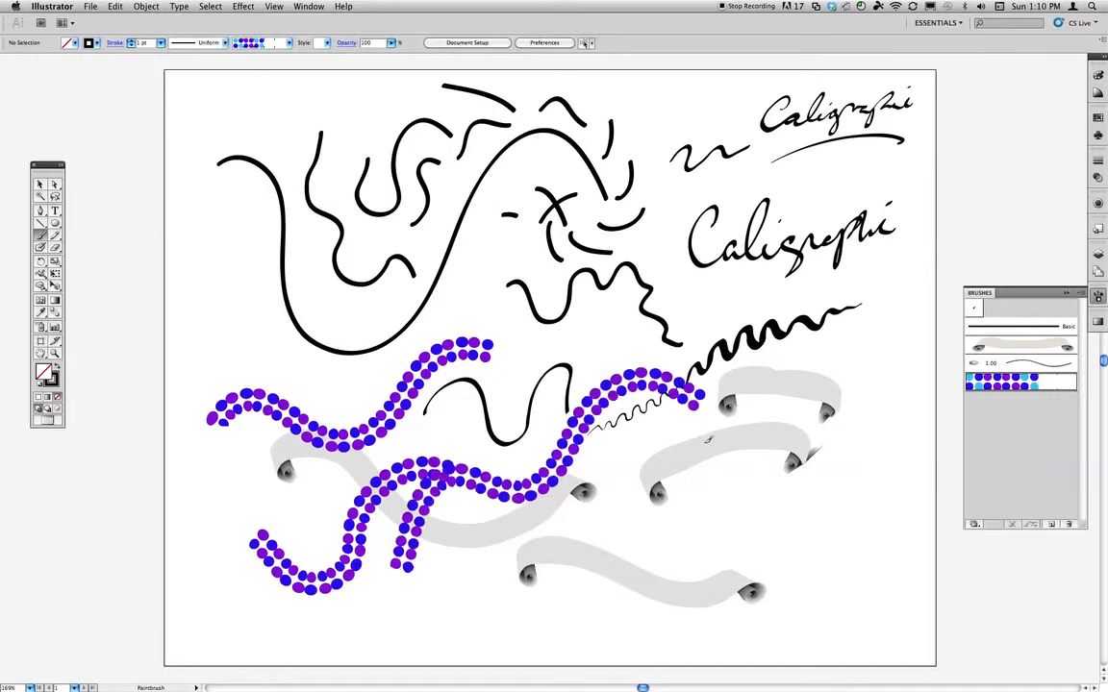
{"action": "mouse_move", "coordinate": [594, 306]}
{"action": "left_mouse_down"}
{"action": "mouse_move", "coordinate": [670, 293]}
{"action": "mouse_move", "coordinate": [704, 585]}
{"action": "mouse_move", "coordinate": [826, 607]}
{"action": "left_mouse_up"}
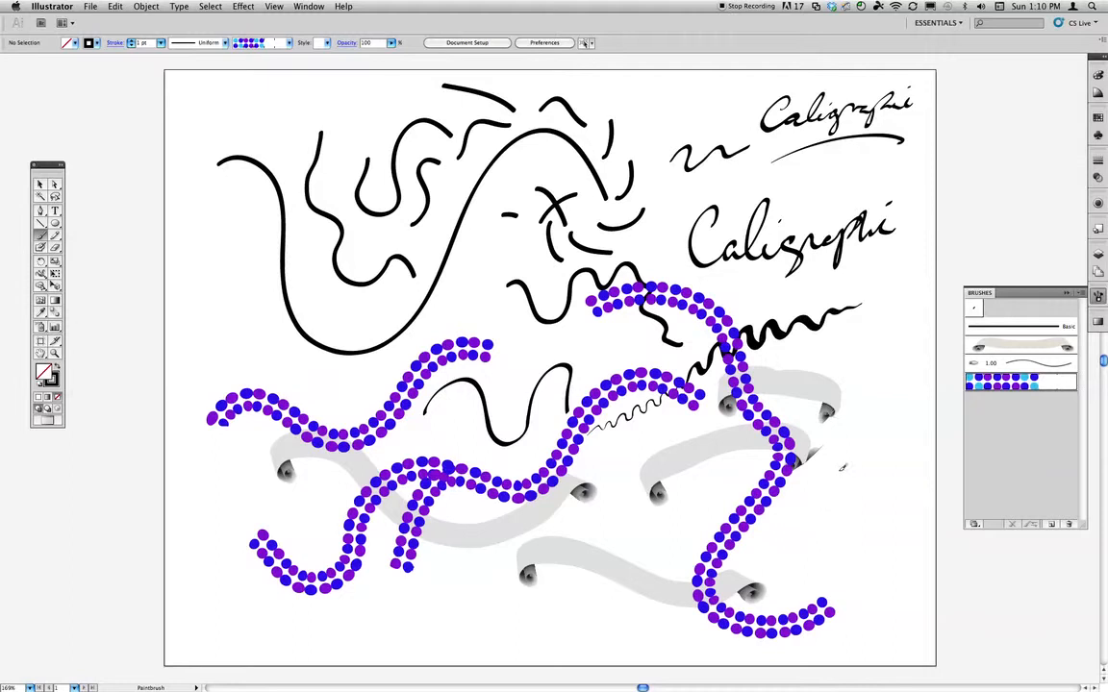
{"action": "double_click", "coordinate": [998, 347]}
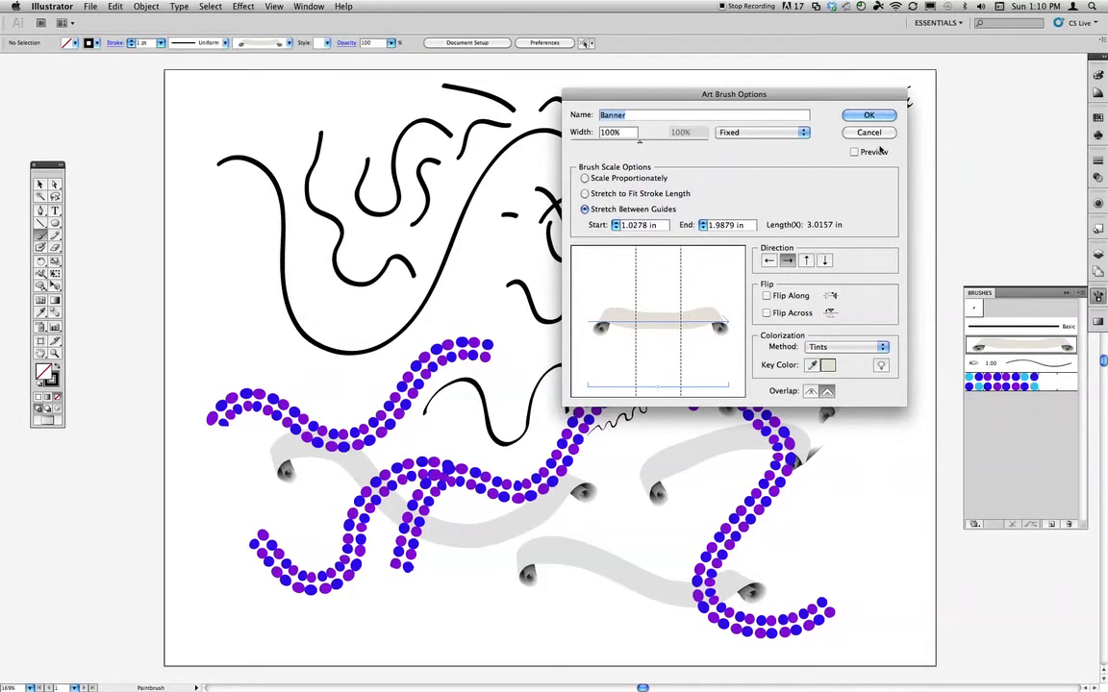
{"action": "left_click", "coordinate": [868, 116]}
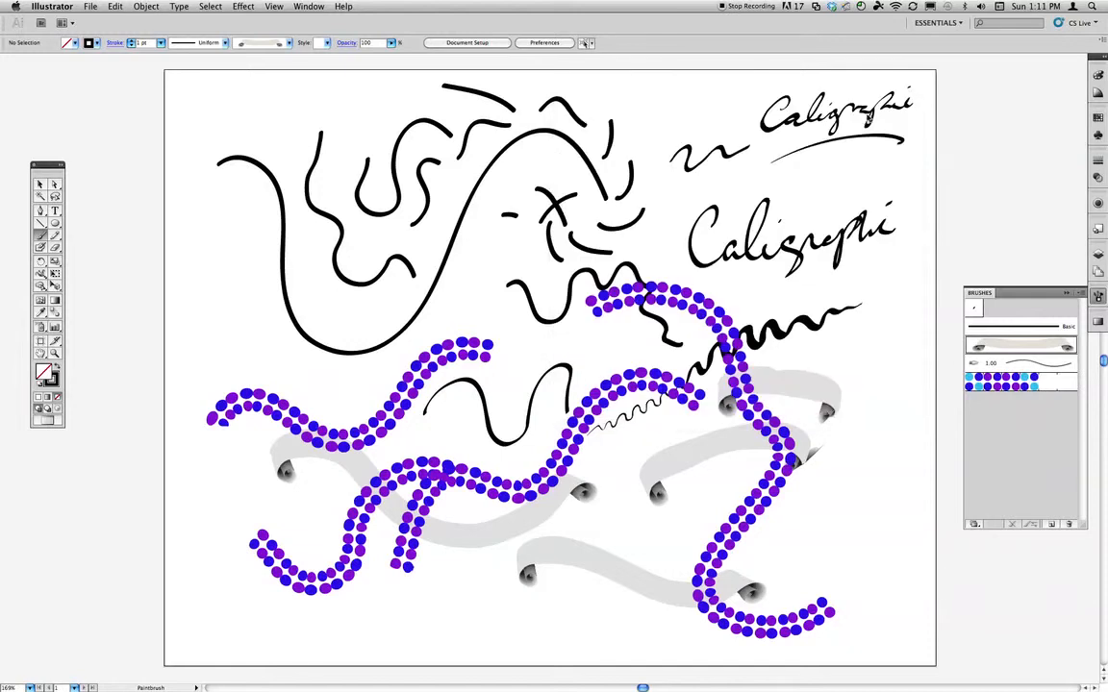
- Make the Dashed Circles pattern brush scale with Pressure from 46% to 122%, leaving the existing strokes unchanged
{"action": "double_click", "coordinate": [986, 387]}
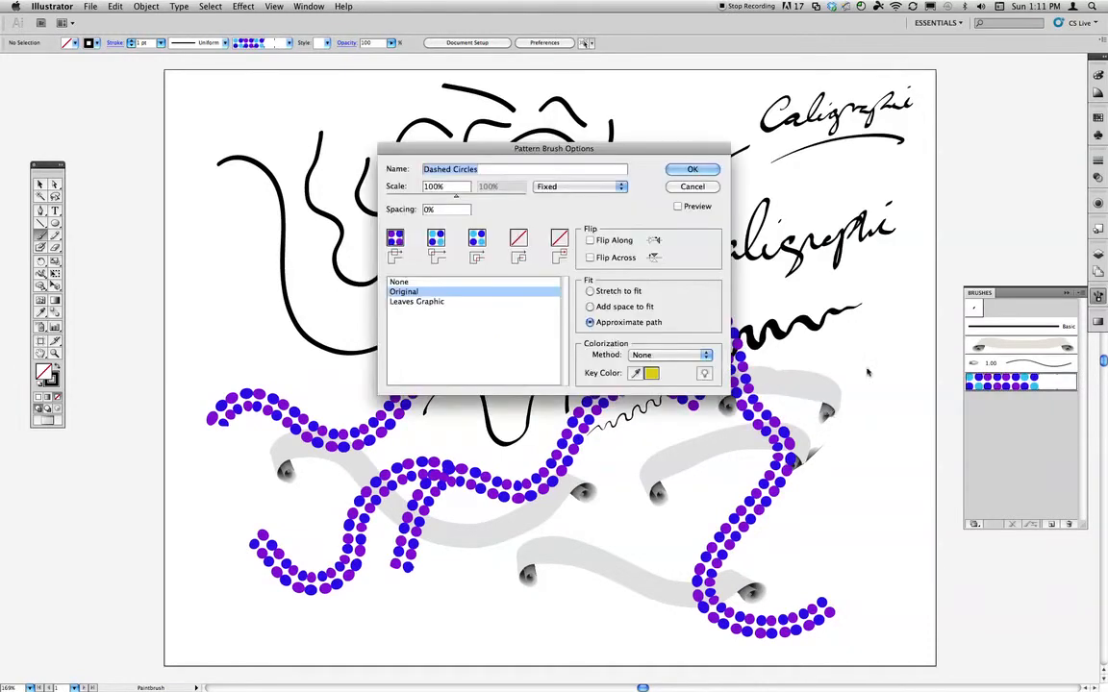
{"action": "left_click_drag", "start_coordinate": [636, 152], "coordinate": [563, 194]}
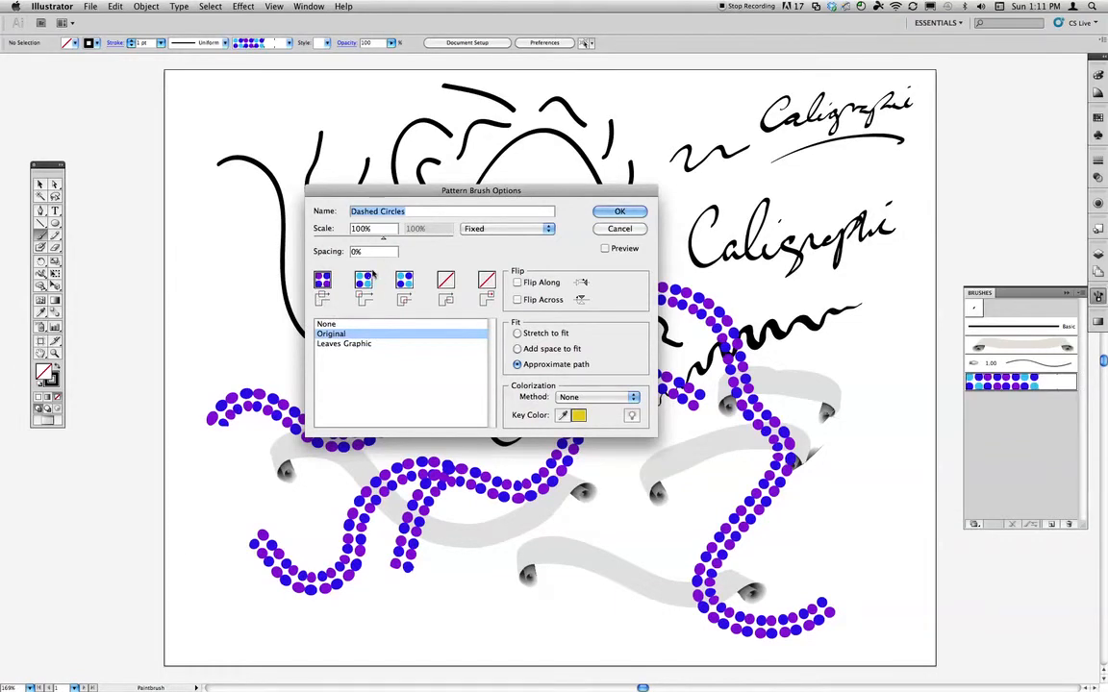
{"action": "left_click_drag", "start_coordinate": [383, 238], "coordinate": [358, 246]}
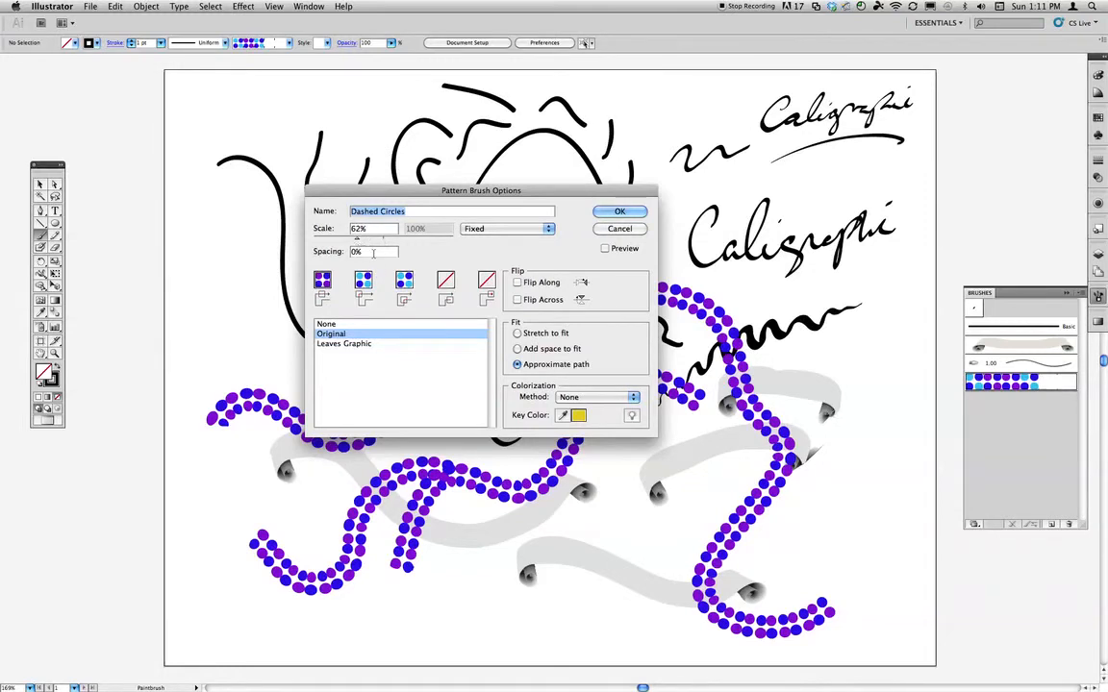
{"action": "left_click", "coordinate": [505, 229]}
{"action": "left_click", "coordinate": [501, 249]}
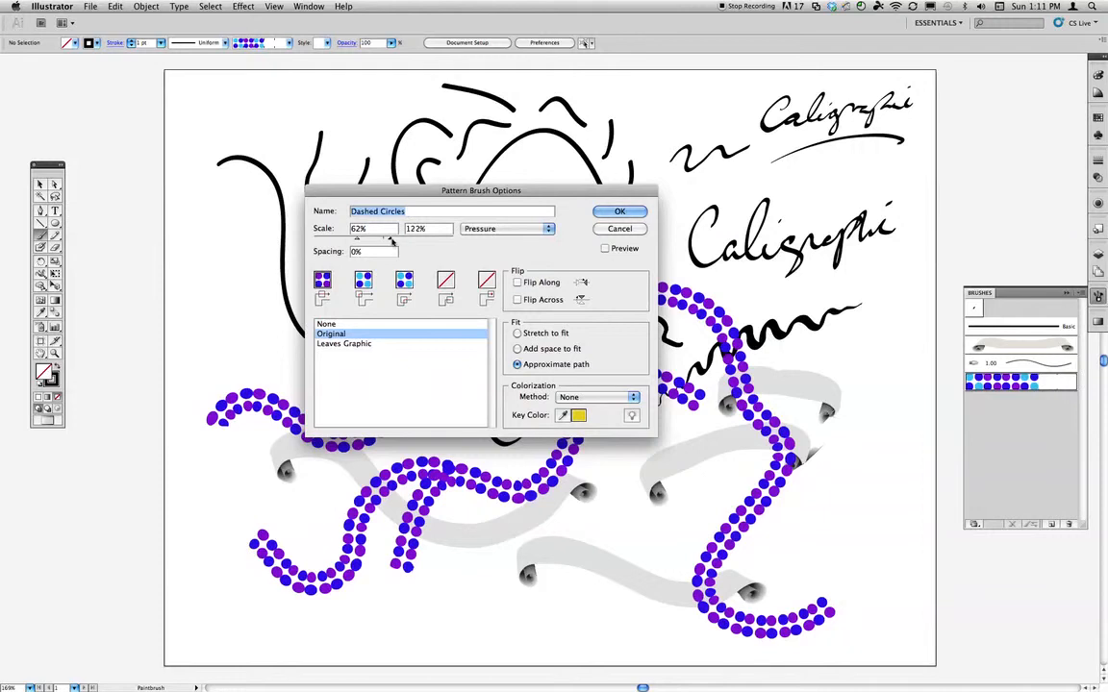
{"action": "left_click_drag", "start_coordinate": [358, 241], "coordinate": [349, 244]}
{"action": "left_click", "coordinate": [619, 211]}
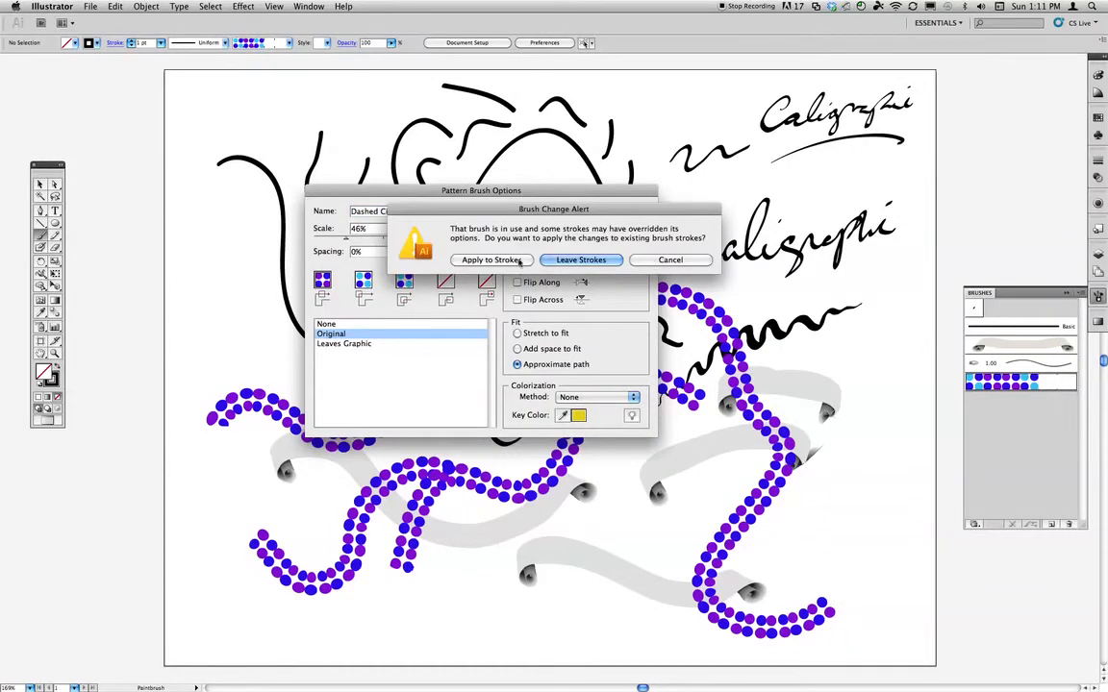
{"action": "left_click", "coordinate": [571, 261]}
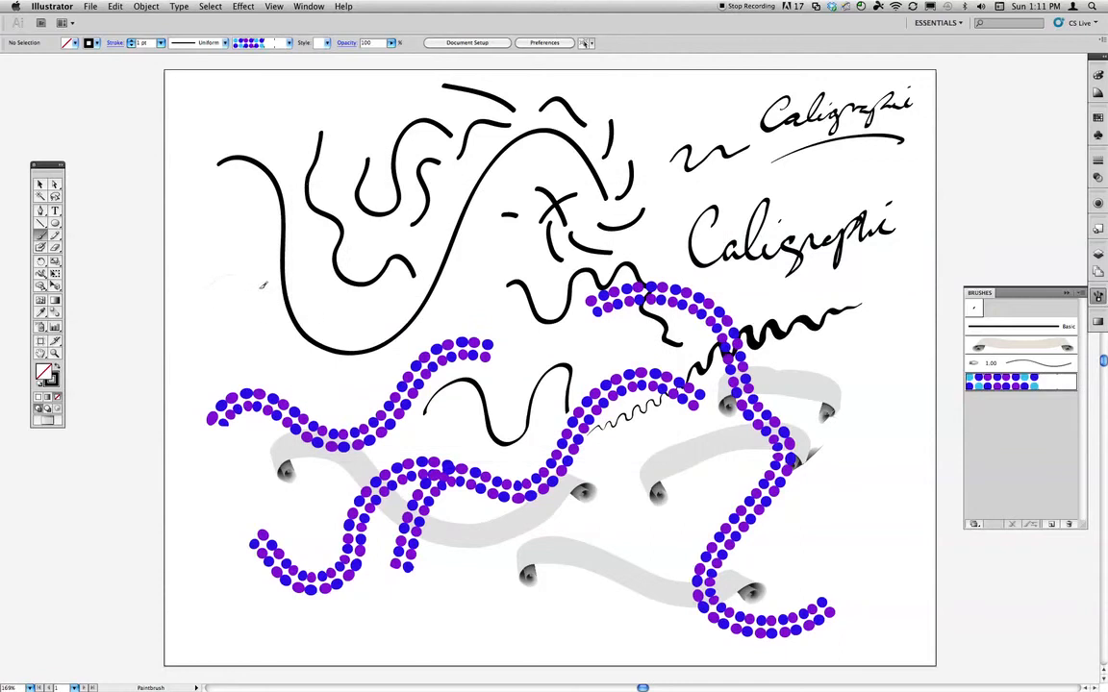
- Paint three wavy dotted strokes of varying thickness over the upper artboard with the pressure-sensitive pattern brush
{"action": "mouse_move", "coordinate": [262, 286]}
{"action": "left_mouse_down"}
{"action": "mouse_move", "coordinate": [295, 329]}
{"action": "mouse_move", "coordinate": [358, 322]}
{"action": "mouse_move", "coordinate": [438, 233]}
{"action": "left_mouse_up"}
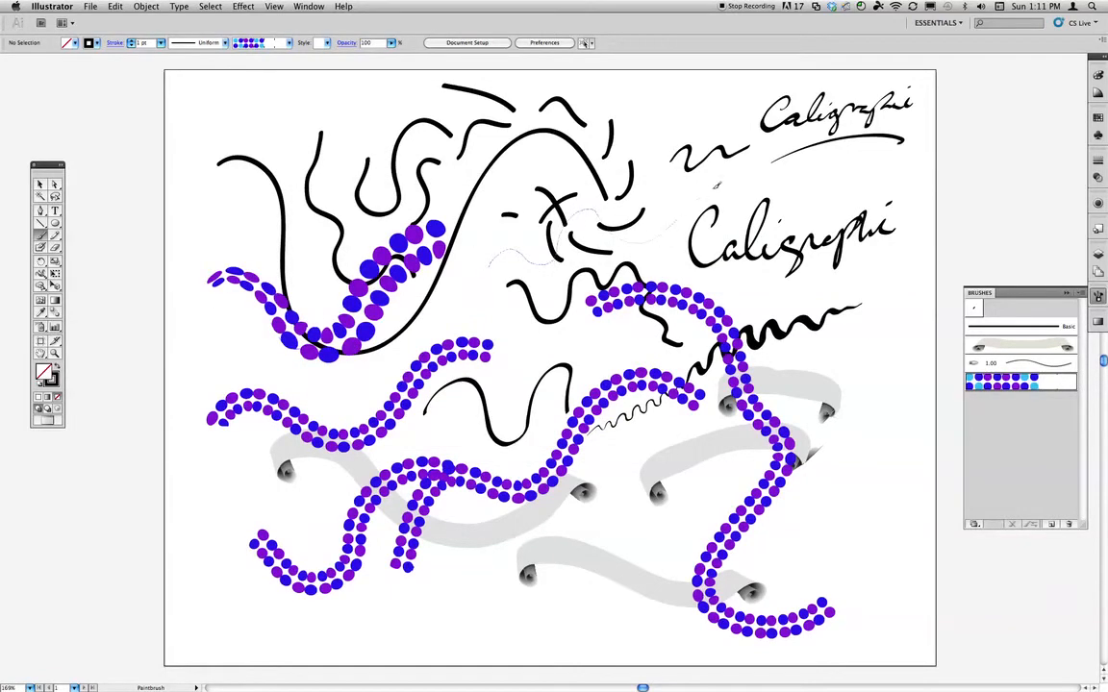
{"action": "left_click_drag", "start_coordinate": [715, 182], "coordinate": [743, 178]}
{"action": "mouse_move", "coordinate": [206, 209]}
{"action": "left_mouse_down"}
{"action": "mouse_move", "coordinate": [425, 154]}
{"action": "mouse_move", "coordinate": [591, 120]}
{"action": "mouse_move", "coordinate": [644, 136]}
{"action": "mouse_move", "coordinate": [606, 133]}
{"action": "left_mouse_up"}
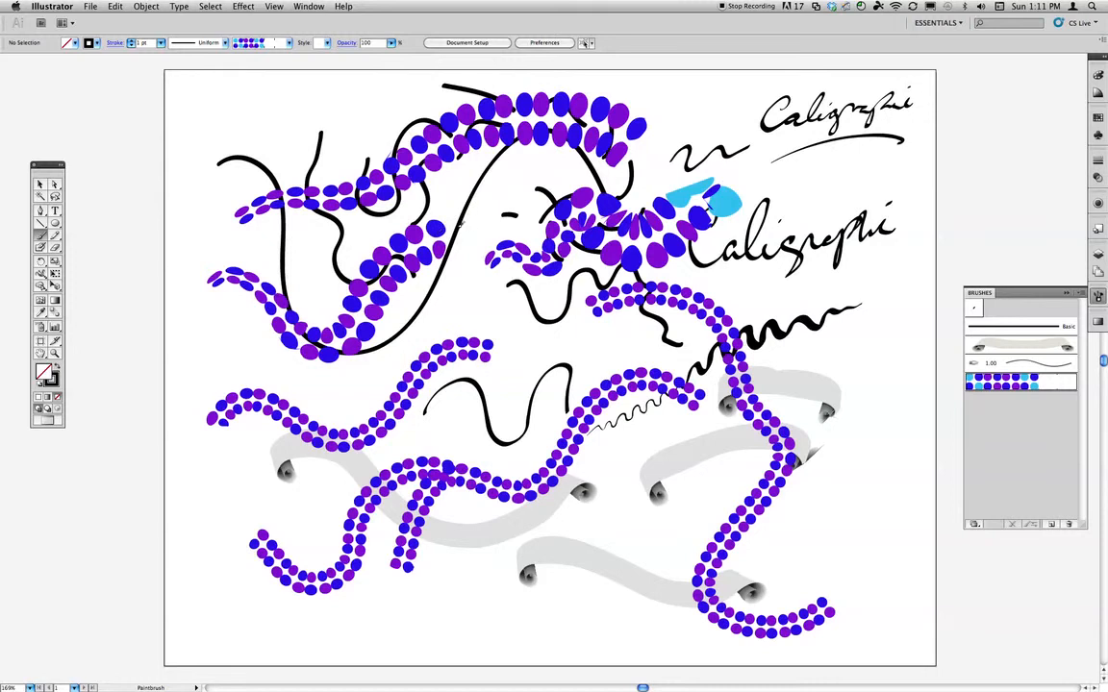
- Select all the painted strokes and delete them to clear the artboard
{"action": "left_click", "coordinate": [42, 183]}
{"action": "left_click_drag", "start_coordinate": [124, 74], "coordinate": [902, 623]}
{"action": "key", "text": "Delete"}
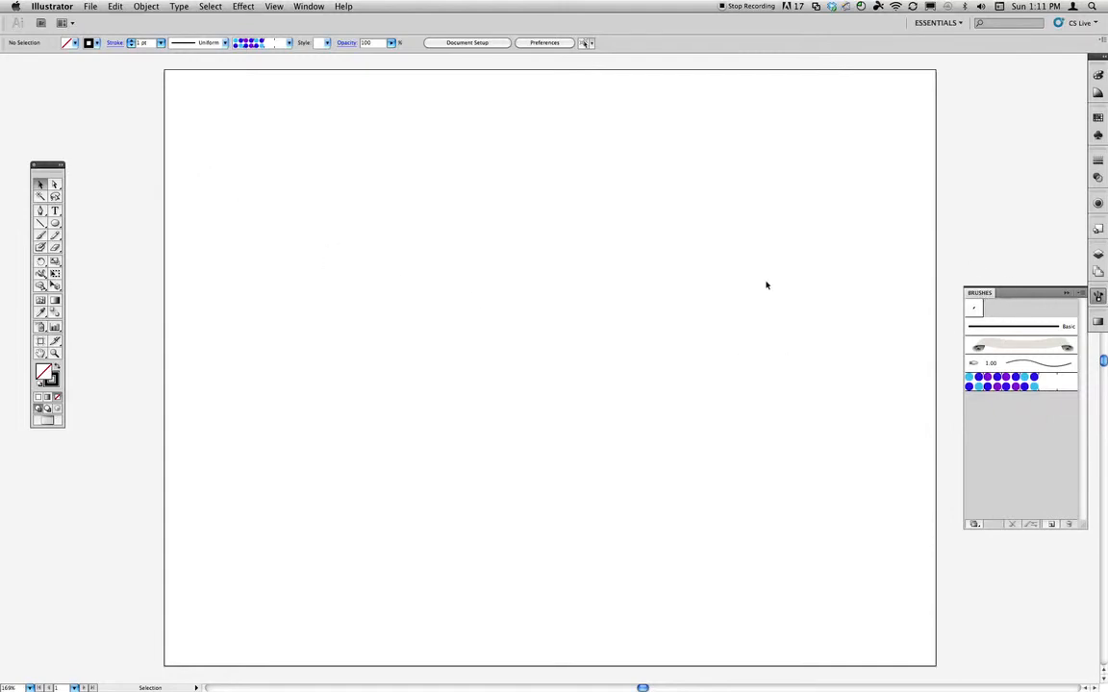
- Paint a looping wave, a bent line and a boxy face doodle across the upper artboard with the 1.00 bristle brush
{"action": "left_click", "coordinate": [963, 359]}
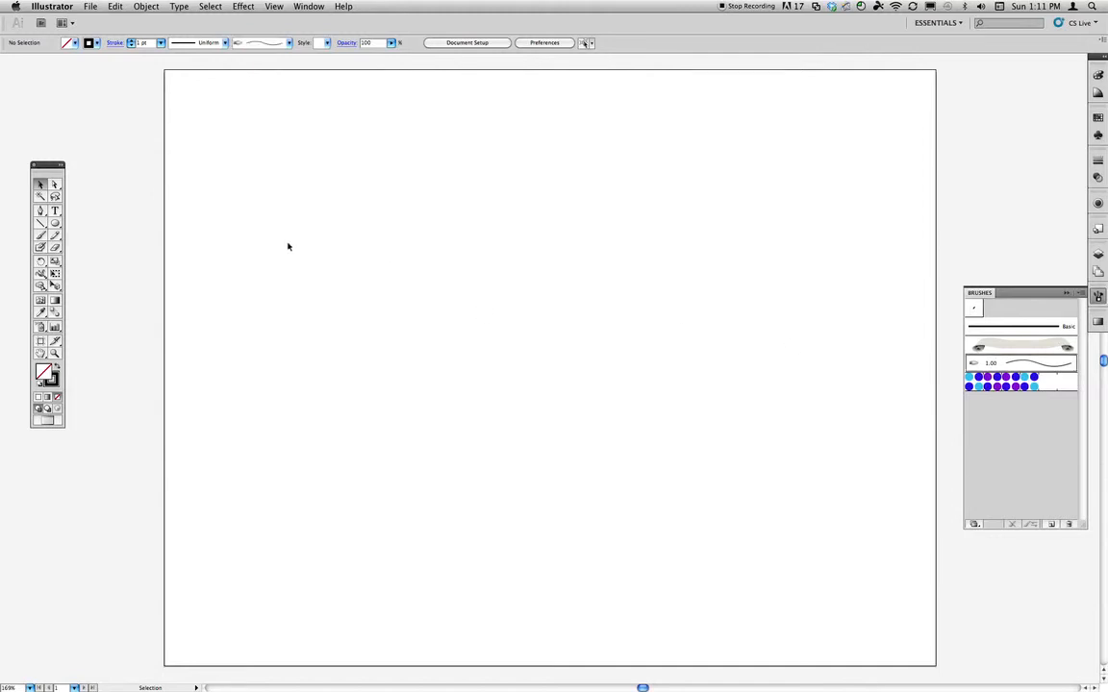
{"action": "left_click", "coordinate": [43, 236]}
{"action": "mouse_move", "coordinate": [316, 258]}
{"action": "left_mouse_down"}
{"action": "mouse_move", "coordinate": [330, 227]}
{"action": "mouse_move", "coordinate": [372, 226]}
{"action": "mouse_move", "coordinate": [402, 251]}
{"action": "mouse_move", "coordinate": [405, 175]}
{"action": "mouse_move", "coordinate": [503, 208]}
{"action": "mouse_move", "coordinate": [505, 151]}
{"action": "mouse_move", "coordinate": [546, 216]}
{"action": "mouse_move", "coordinate": [547, 147]}
{"action": "left_mouse_up"}
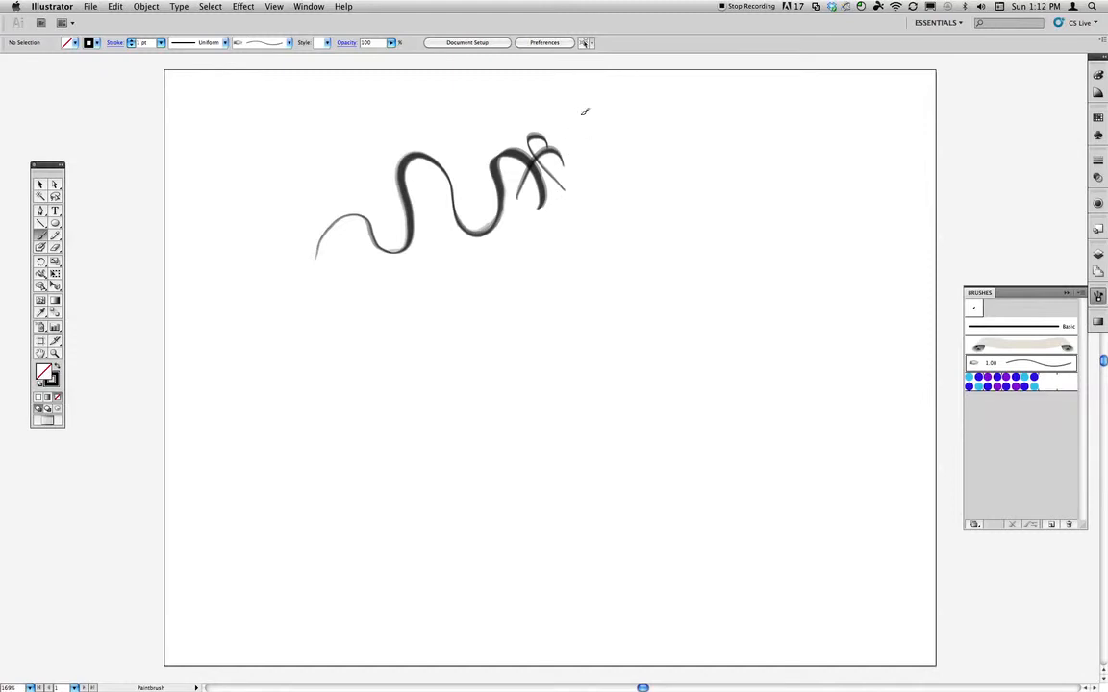
{"action": "mouse_move", "coordinate": [590, 151]}
{"action": "left_mouse_down"}
{"action": "mouse_move", "coordinate": [598, 186]}
{"action": "mouse_move", "coordinate": [636, 181]}
{"action": "mouse_move", "coordinate": [691, 146]}
{"action": "mouse_move", "coordinate": [775, 148]}
{"action": "left_mouse_up"}
{"action": "mouse_move", "coordinate": [721, 176]}
{"action": "left_mouse_down"}
{"action": "mouse_move", "coordinate": [701, 229]}
{"action": "mouse_move", "coordinate": [728, 272]}
{"action": "mouse_move", "coordinate": [754, 288]}
{"action": "mouse_move", "coordinate": [798, 278]}
{"action": "mouse_move", "coordinate": [803, 246]}
{"action": "mouse_move", "coordinate": [775, 198]}
{"action": "mouse_move", "coordinate": [721, 211]}
{"action": "mouse_move", "coordinate": [705, 257]}
{"action": "mouse_move", "coordinate": [712, 280]}
{"action": "mouse_move", "coordinate": [730, 293]}
{"action": "mouse_move", "coordinate": [748, 258]}
{"action": "mouse_move", "coordinate": [833, 257]}
{"action": "left_mouse_up"}
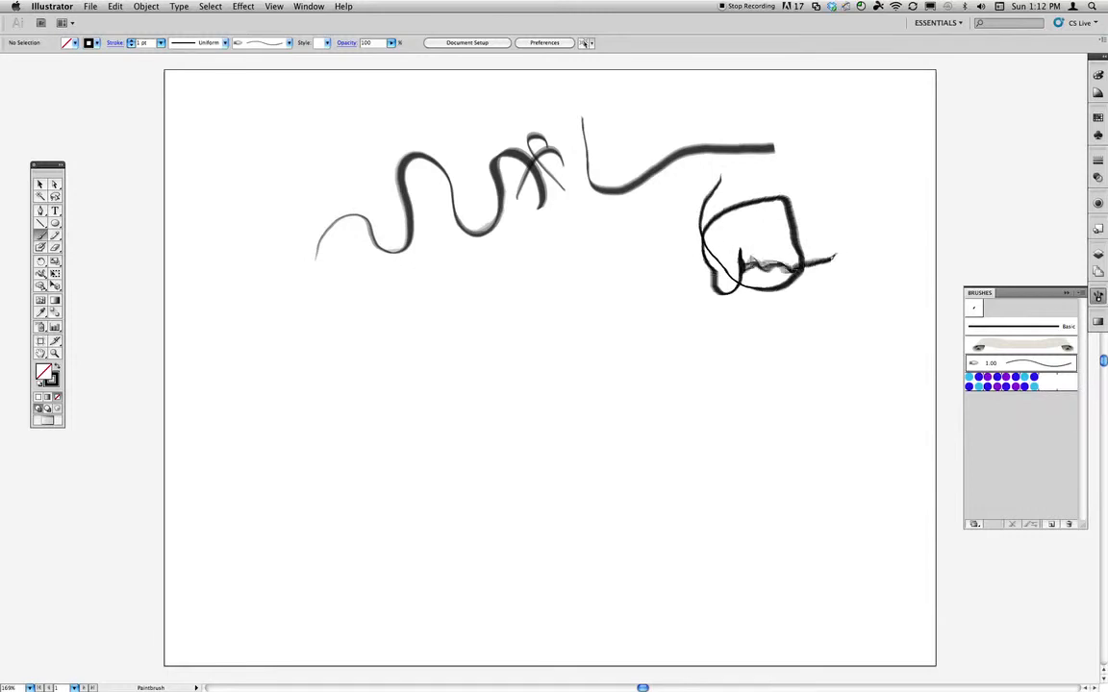
{"action": "left_click_drag", "start_coordinate": [744, 233], "coordinate": [774, 223]}
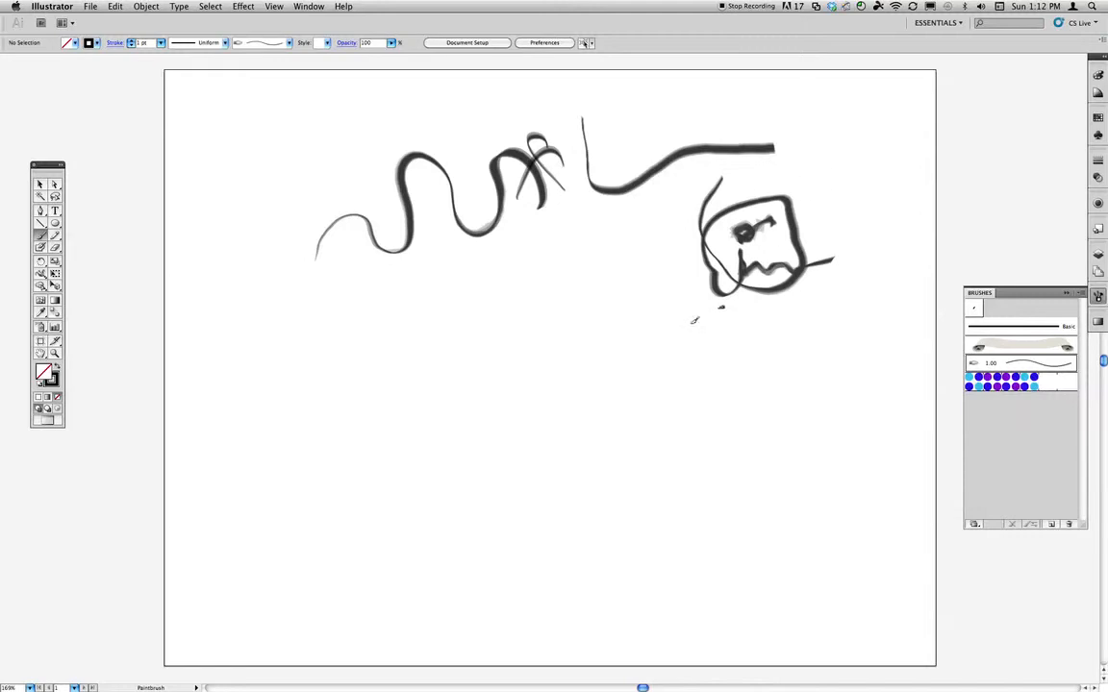
- Delete all the bristle brush strokes from the artboard and switch to the Pen tool
{"action": "left_click", "coordinate": [40, 183]}
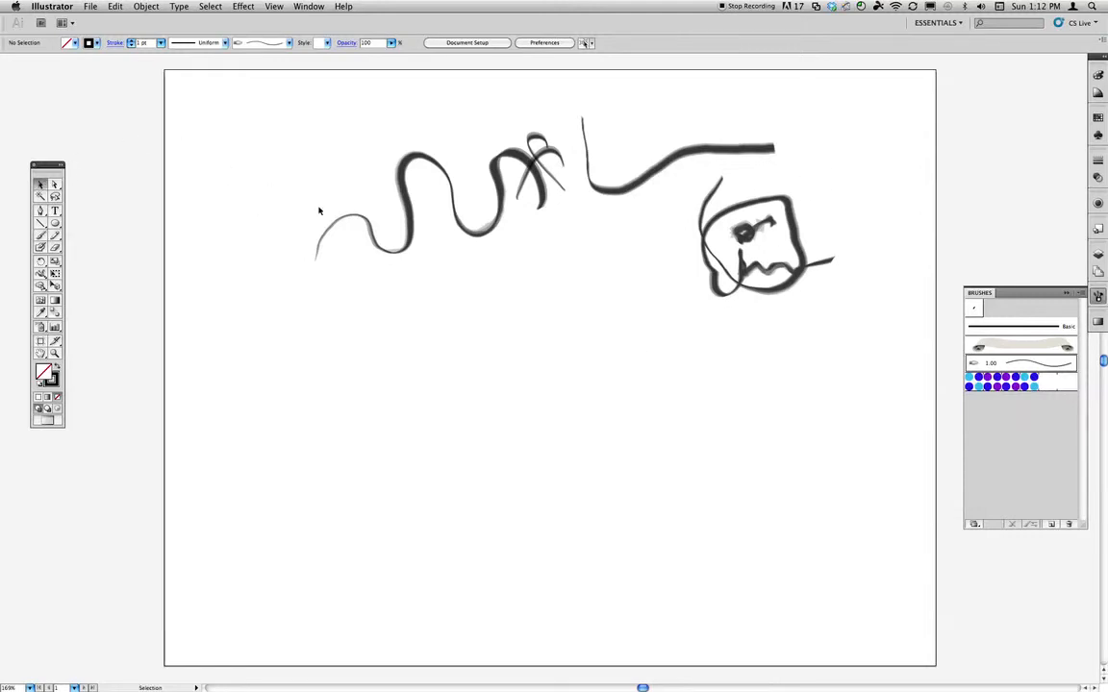
{"action": "mouse_move", "coordinate": [244, 95]}
{"action": "left_mouse_down"}
{"action": "mouse_move", "coordinate": [663, 363]}
{"action": "mouse_move", "coordinate": [754, 407]}
{"action": "left_mouse_up"}
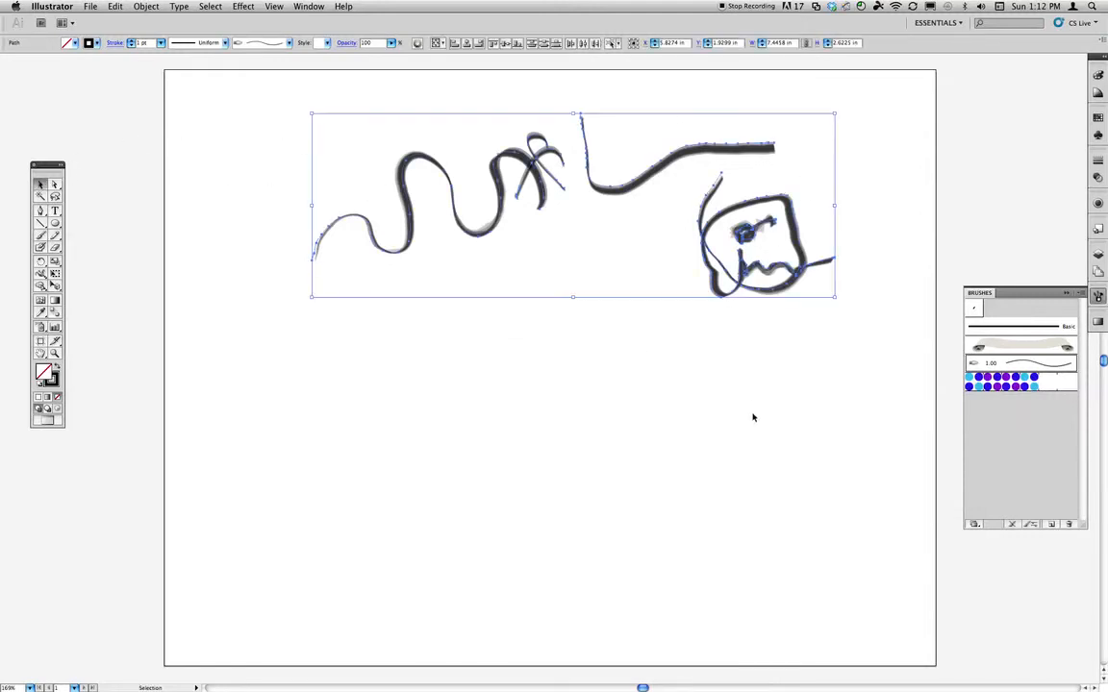
{"action": "key", "text": "Delete"}
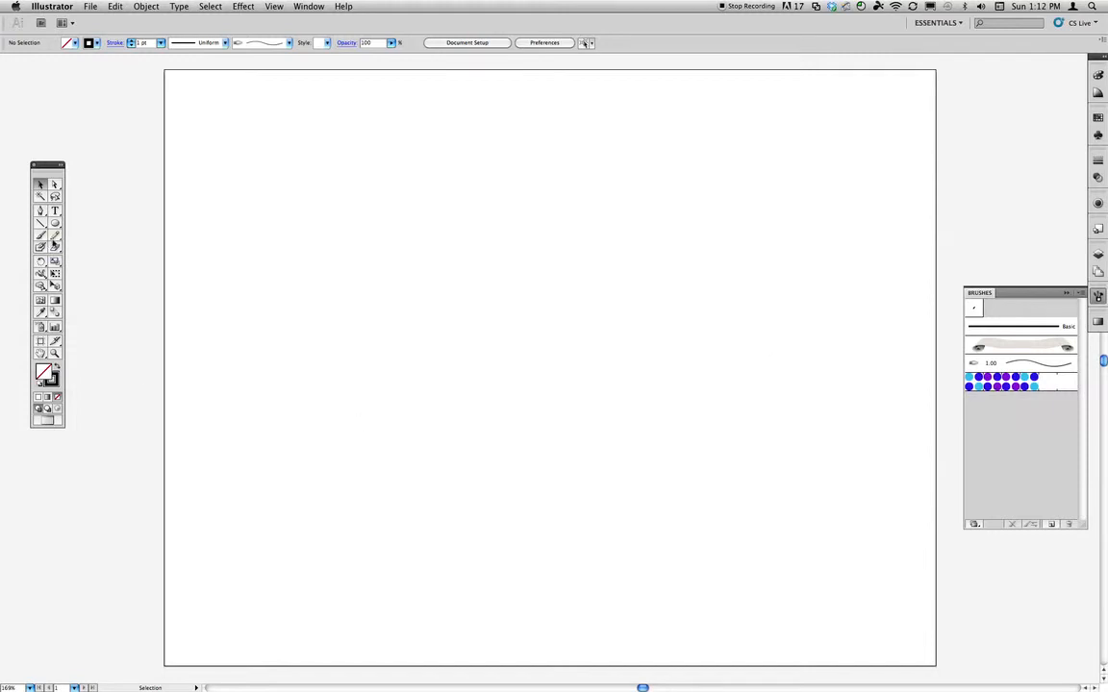
{"action": "left_click", "coordinate": [39, 209]}
{"action": "left_click", "coordinate": [391, 367]}
{"action": "left_click", "coordinate": [403, 319]}
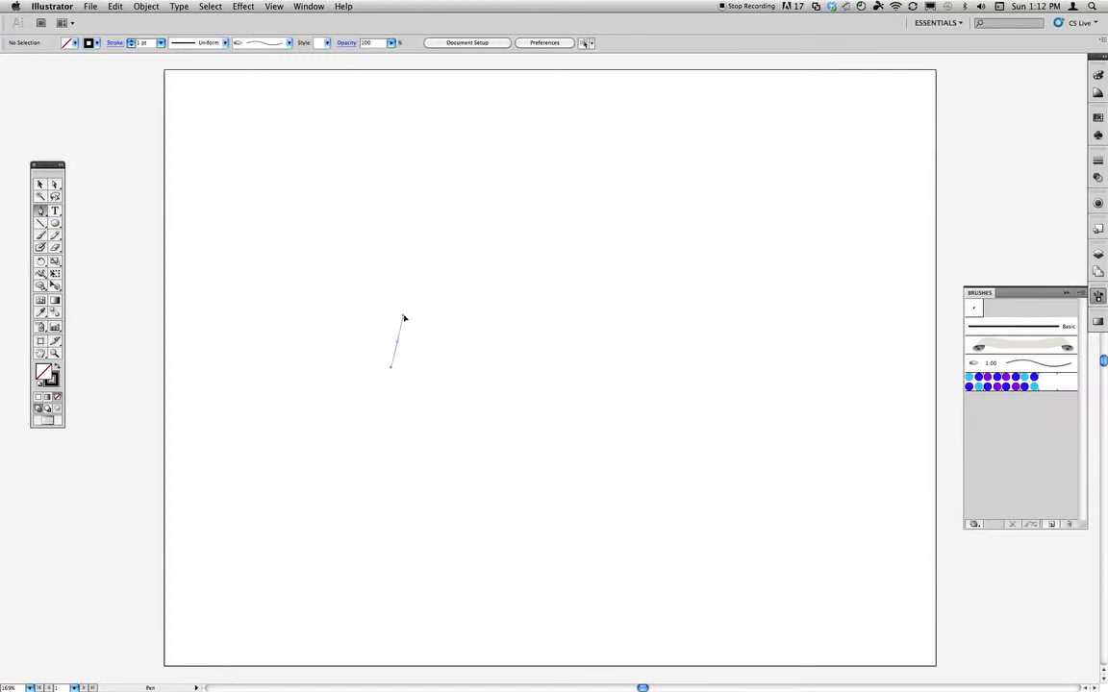
{"action": "key", "text": "super+z"}
{"action": "key", "text": "super+z"}
- Draw a closed curved teardrop about 1.21 in wide and 2.06 in high with the Pen tool, pointed end down, and deselect it
{"action": "left_click", "coordinate": [410, 336]}
{"action": "left_click_drag", "start_coordinate": [397, 262], "coordinate": [366, 245]}
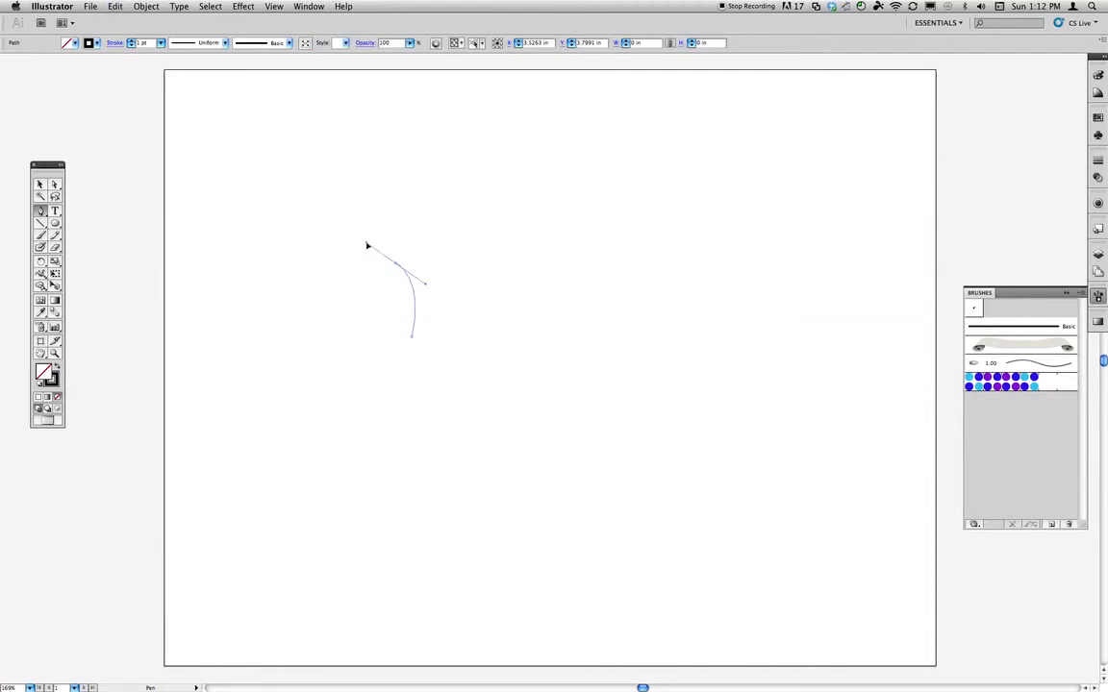
{"action": "left_click_drag", "start_coordinate": [440, 195], "coordinate": [488, 198]}
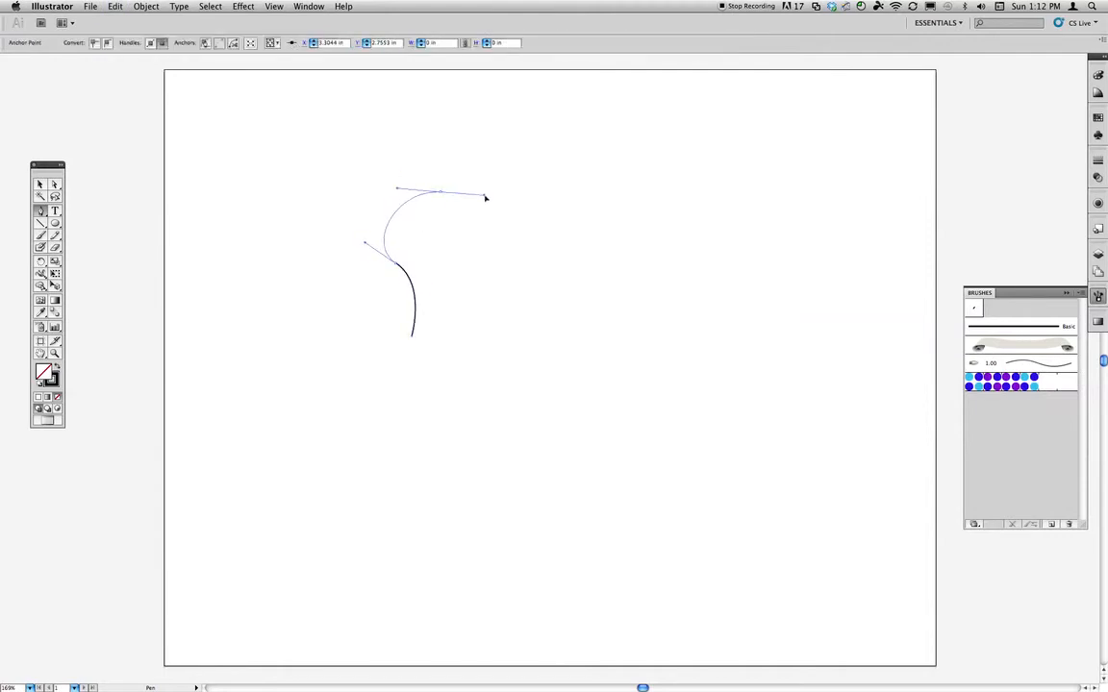
{"action": "mouse_move", "coordinate": [413, 339]}
{"action": "left_mouse_down"}
{"action": "mouse_move", "coordinate": [373, 346]}
{"action": "mouse_move", "coordinate": [350, 390]}
{"action": "left_mouse_up"}
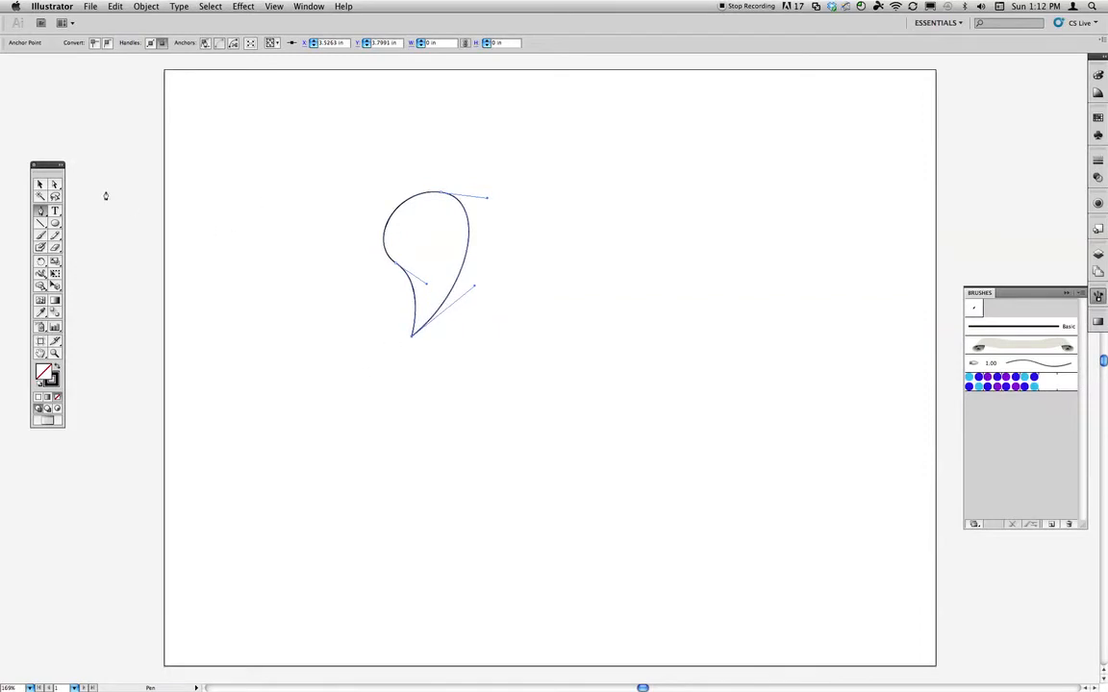
{"action": "left_click", "coordinate": [39, 184]}
{"action": "left_click", "coordinate": [208, 181]}
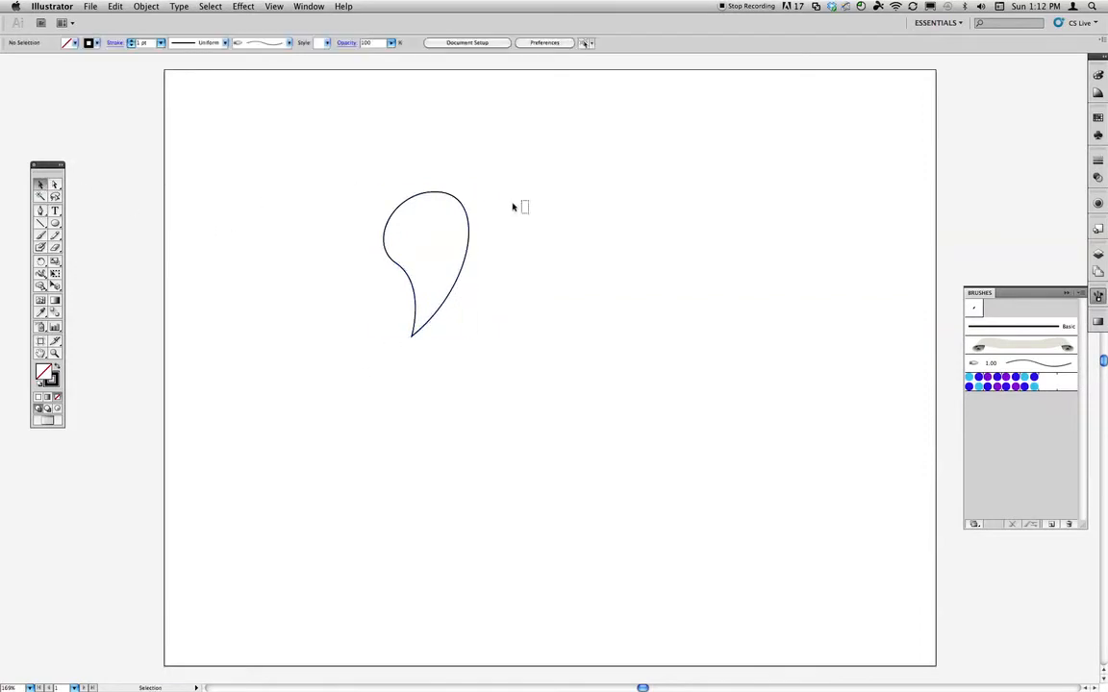
- Fill the teardrop shape with light blue (R 41, G 171, B 226) and set its stroke to none
{"action": "key", "text": "super+a"}
{"action": "left_click", "coordinate": [1097, 116]}
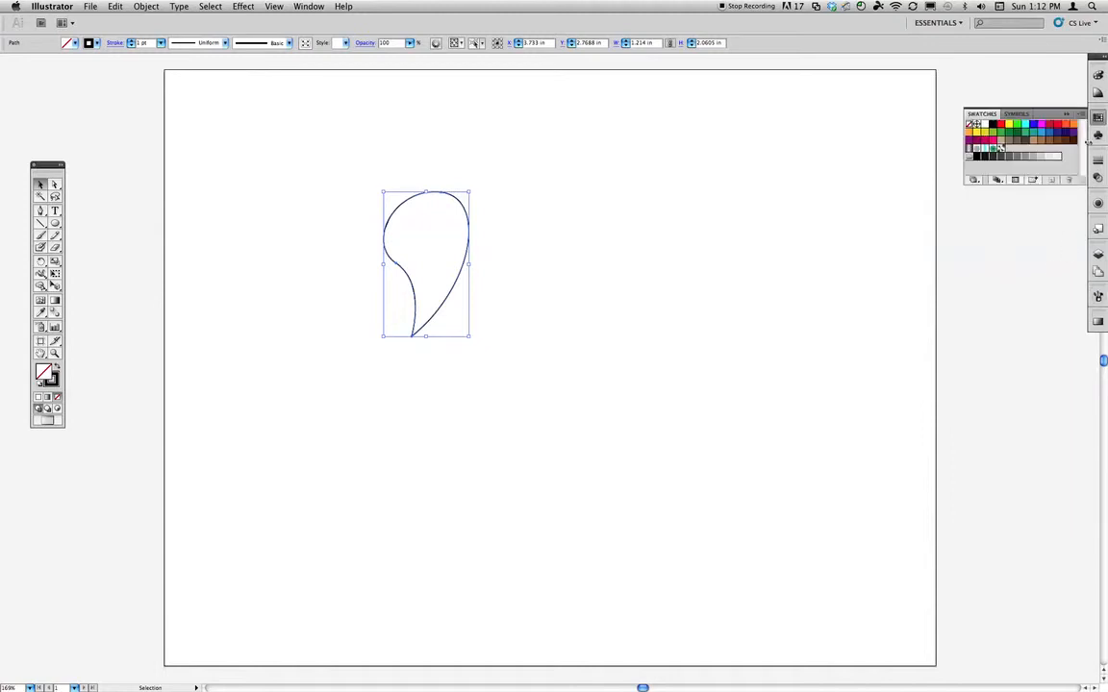
{"action": "left_click", "coordinate": [1040, 127]}
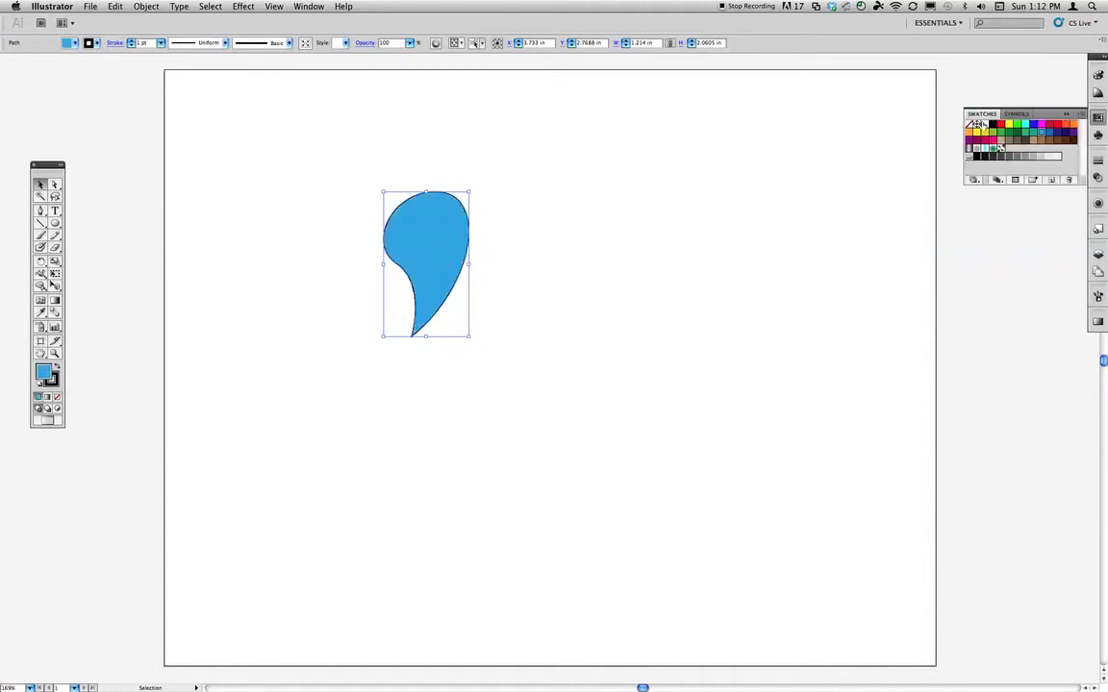
{"action": "left_click", "coordinate": [1098, 75]}
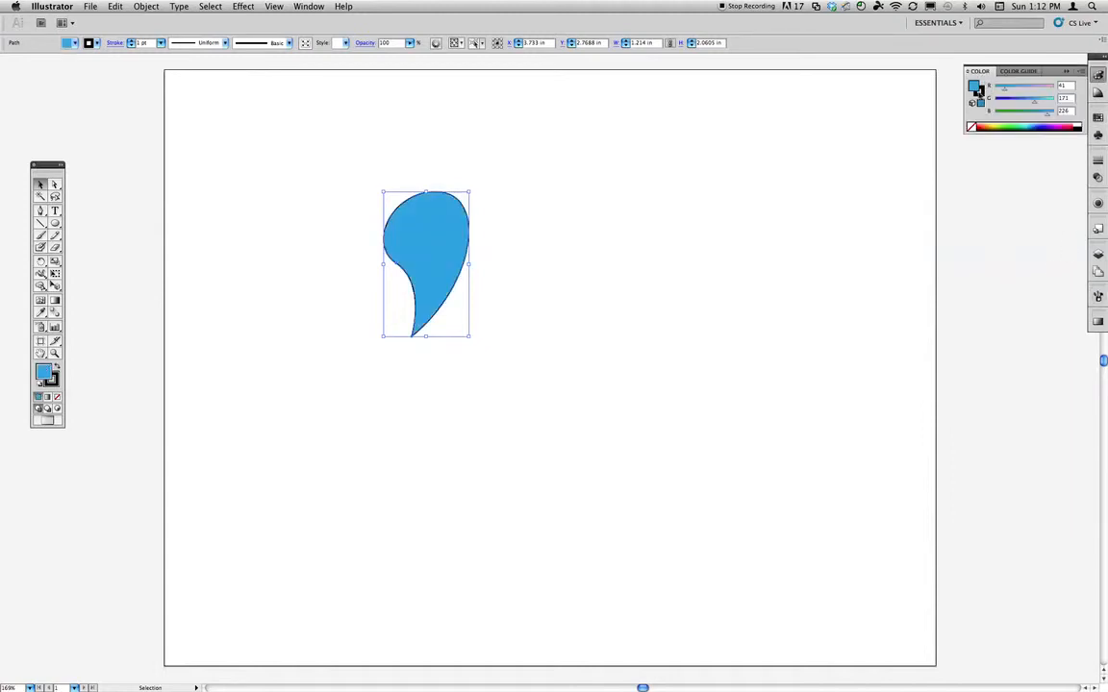
{"action": "left_click", "coordinate": [979, 93]}
{"action": "left_click", "coordinate": [970, 126]}
{"action": "left_click", "coordinate": [708, 332]}
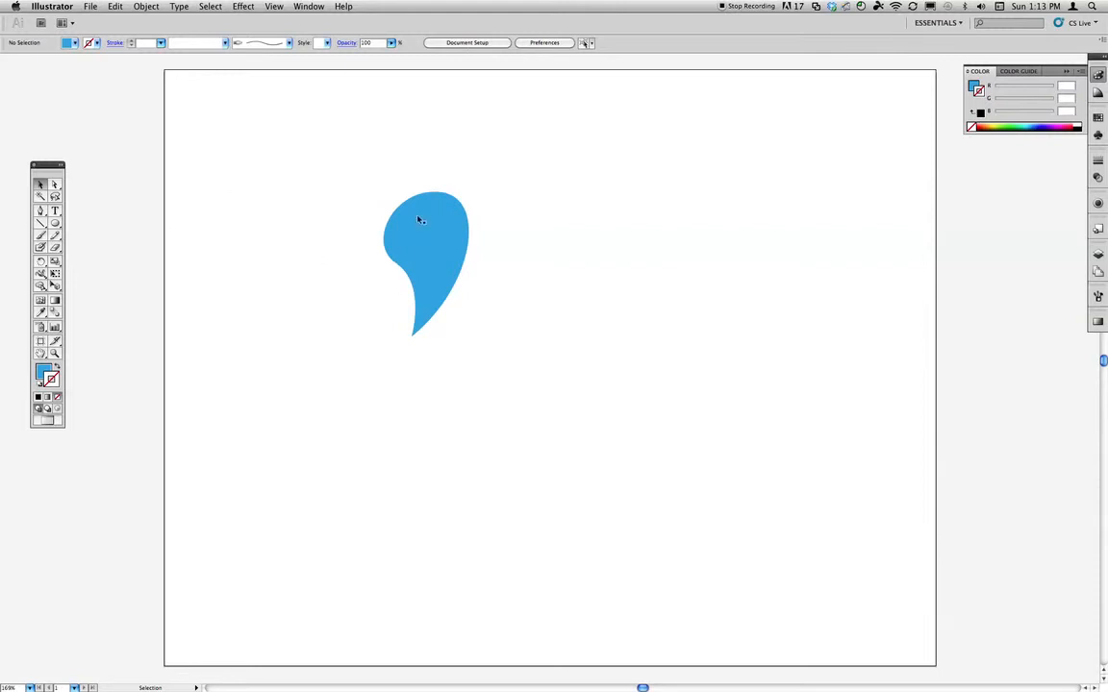
- Rotate the blue teardrop 90° clockwise and keep it selected
{"action": "left_click", "coordinate": [463, 223]}
{"action": "left_click_drag", "start_coordinate": [472, 189], "coordinate": [537, 314]}
{"action": "left_click", "coordinate": [775, 118]}
{"action": "left_click", "coordinate": [464, 269]}
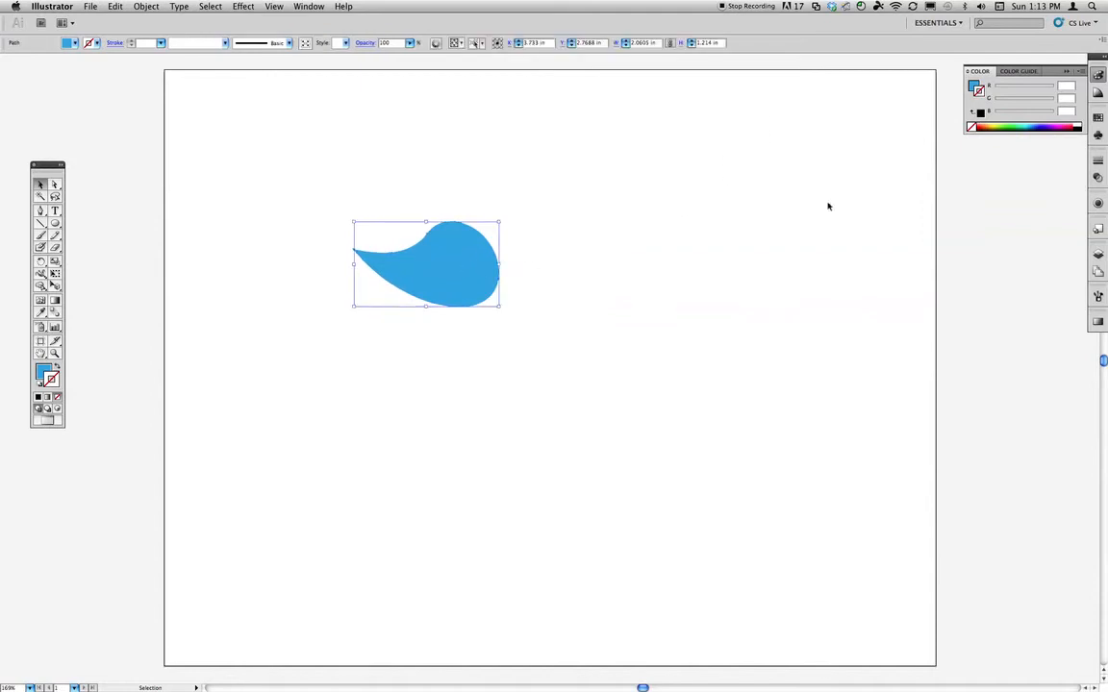
- Create a new art brush from the selected teardrop, stretched to fit stroke length at 100% width with colorization None, and deselect the shape
{"action": "left_click", "coordinate": [1098, 296]}
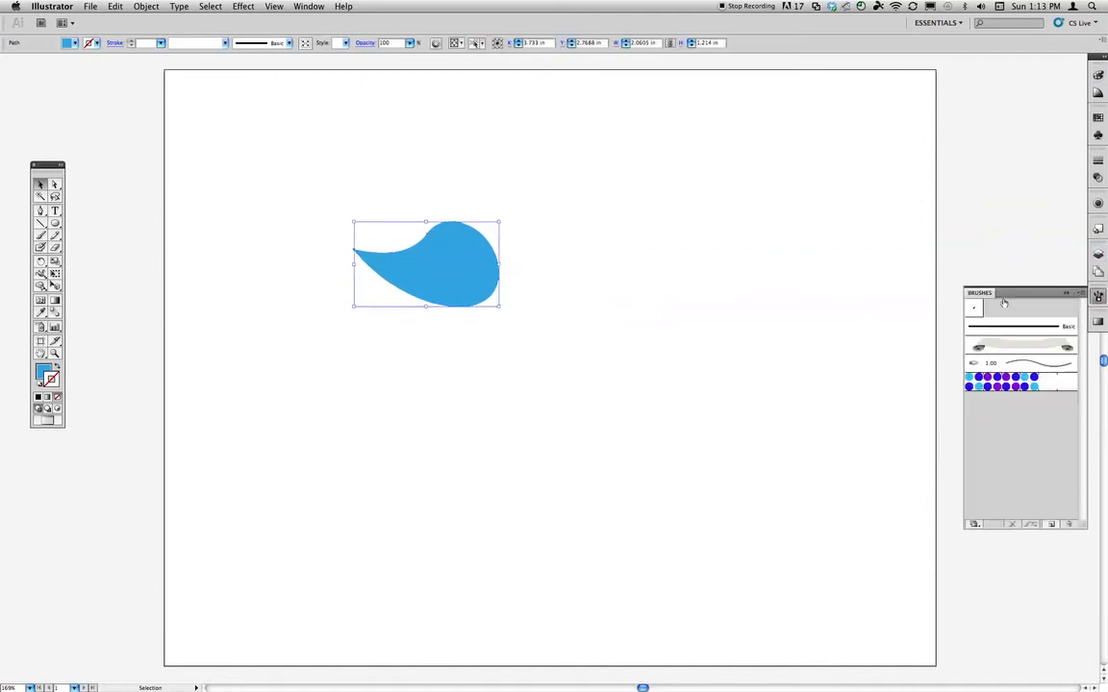
{"action": "left_click", "coordinate": [1079, 296]}
{"action": "left_click", "coordinate": [914, 293]}
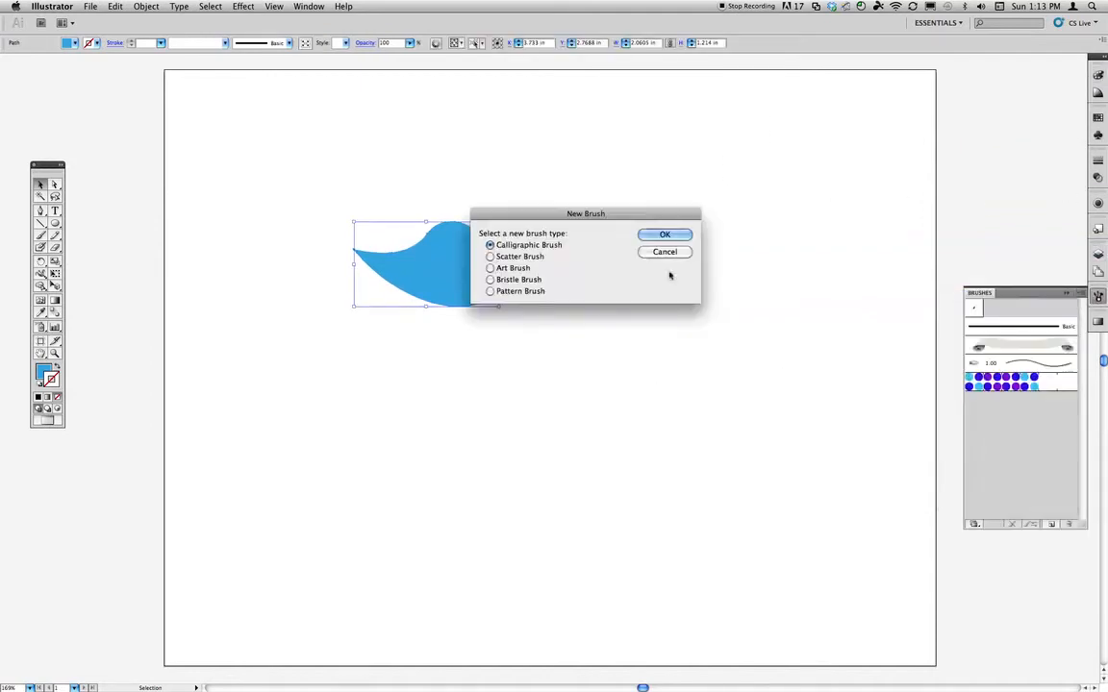
{"action": "left_click", "coordinate": [501, 268]}
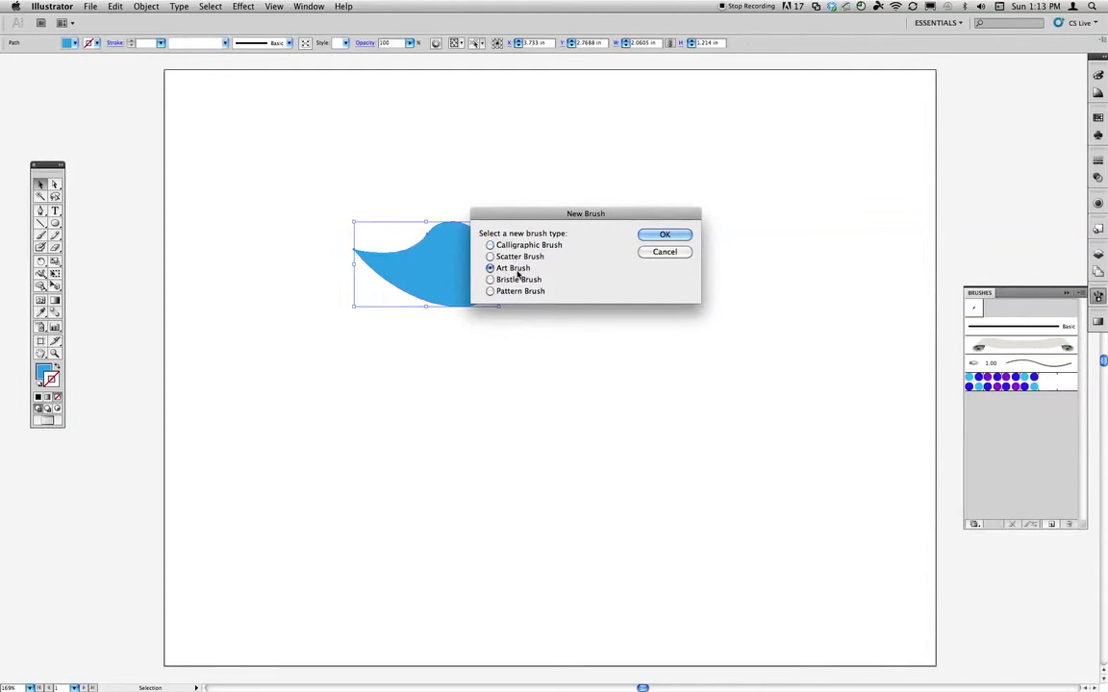
{"action": "left_click", "coordinate": [664, 238]}
{"action": "left_click", "coordinate": [665, 236]}
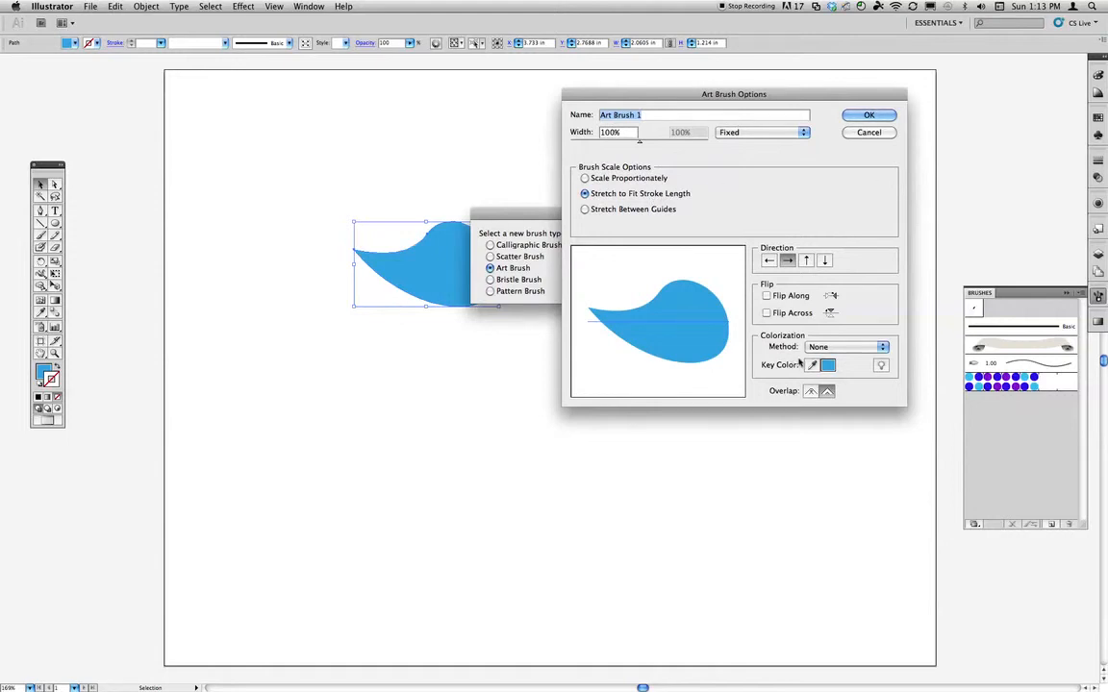
{"action": "left_click", "coordinate": [846, 346]}
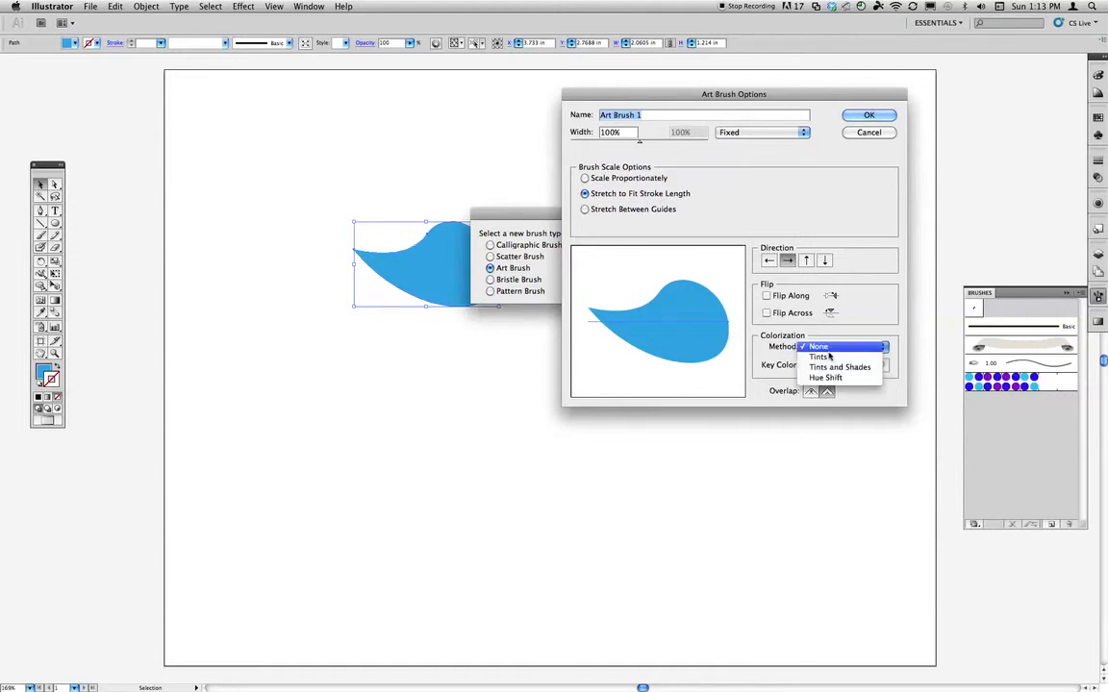
{"action": "left_click", "coordinate": [819, 346]}
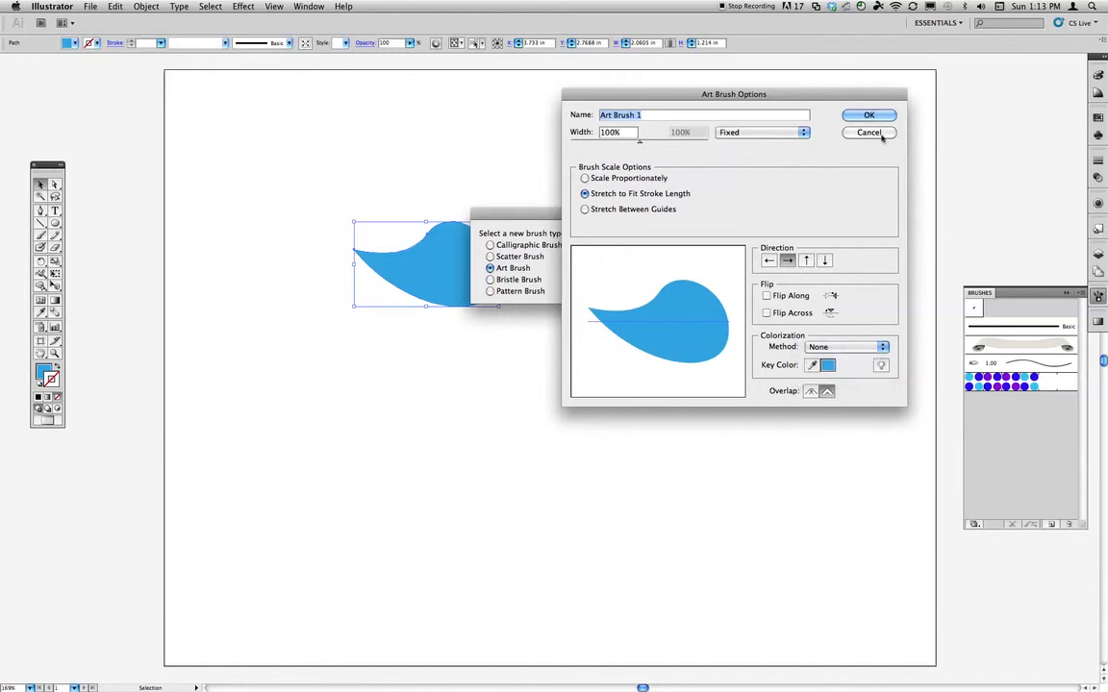
{"action": "left_click", "coordinate": [868, 115]}
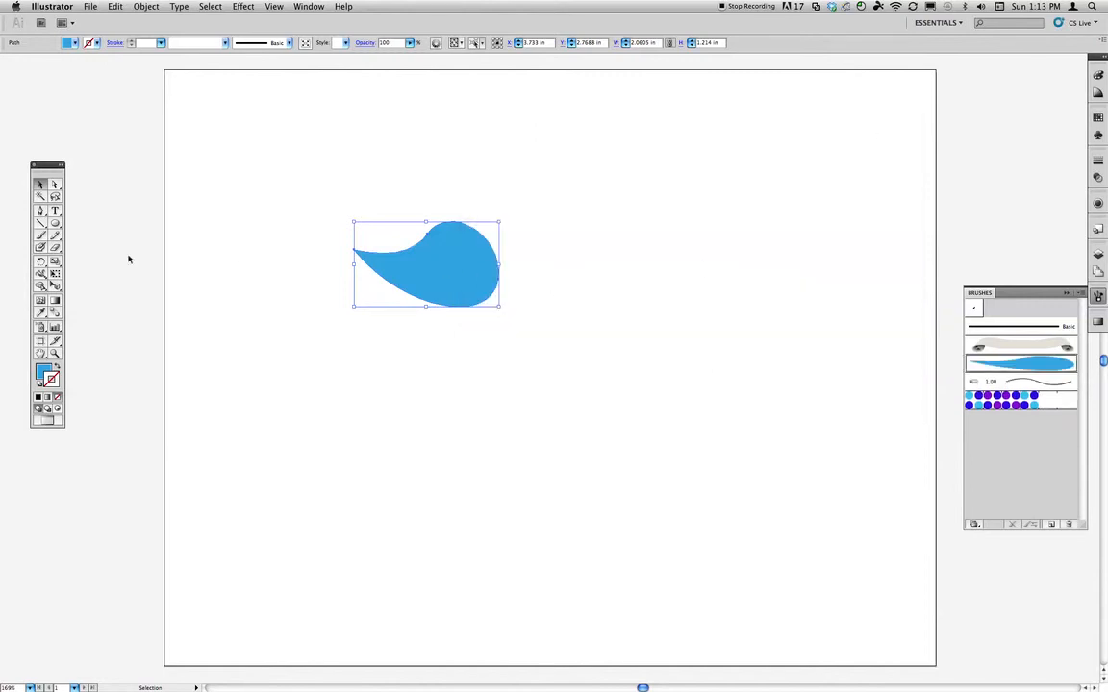
{"action": "left_click", "coordinate": [99, 195]}
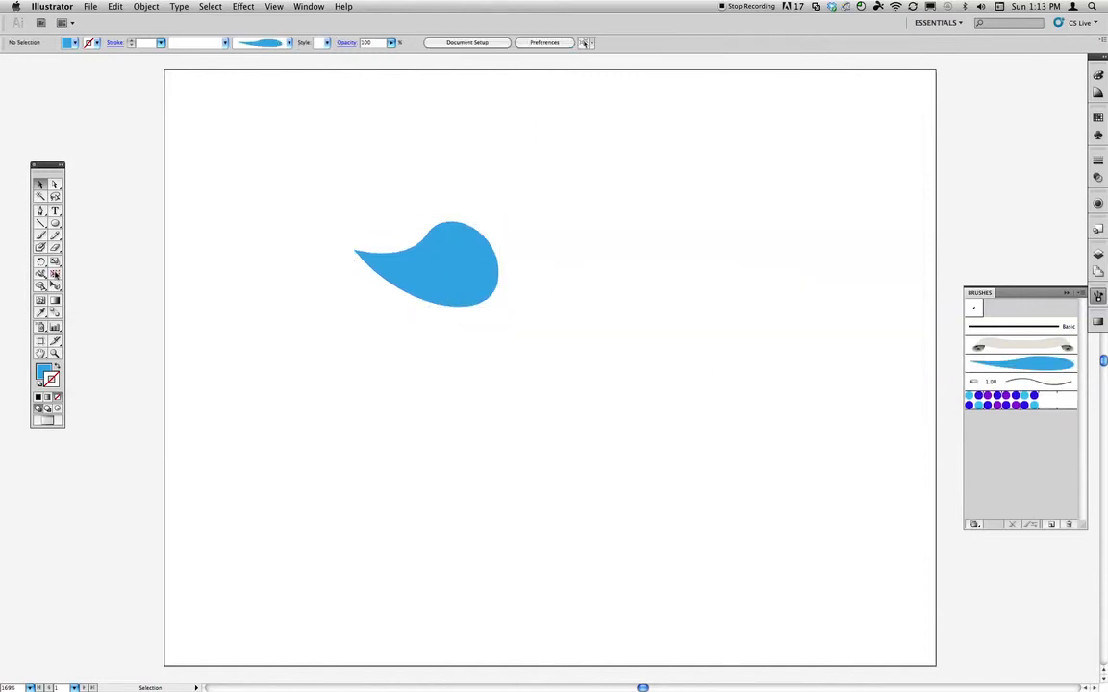
- Paint long curved and short strokes in many directions across the artboard with the Paintbrush and the new blue teardrop art brush
{"action": "left_click", "coordinate": [41, 235]}
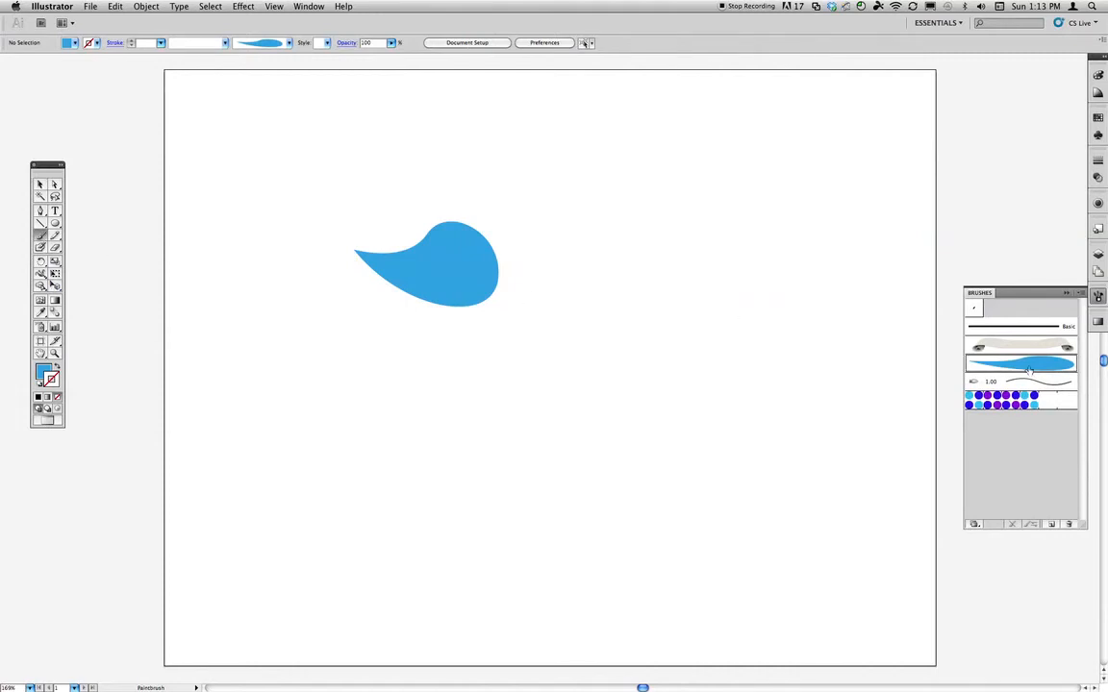
{"action": "left_click_drag", "start_coordinate": [401, 398], "coordinate": [619, 358]}
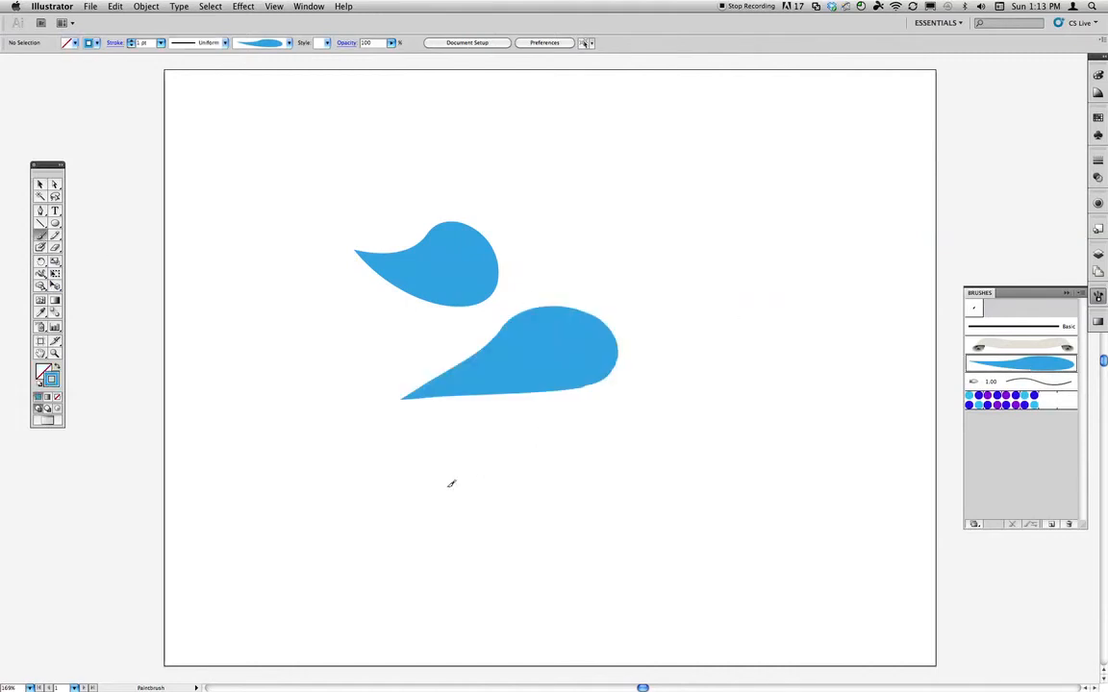
{"action": "left_click_drag", "start_coordinate": [459, 467], "coordinate": [739, 329]}
{"action": "mouse_move", "coordinate": [655, 277]}
{"action": "left_mouse_down"}
{"action": "mouse_move", "coordinate": [637, 184]}
{"action": "mouse_move", "coordinate": [474, 165]}
{"action": "left_mouse_up"}
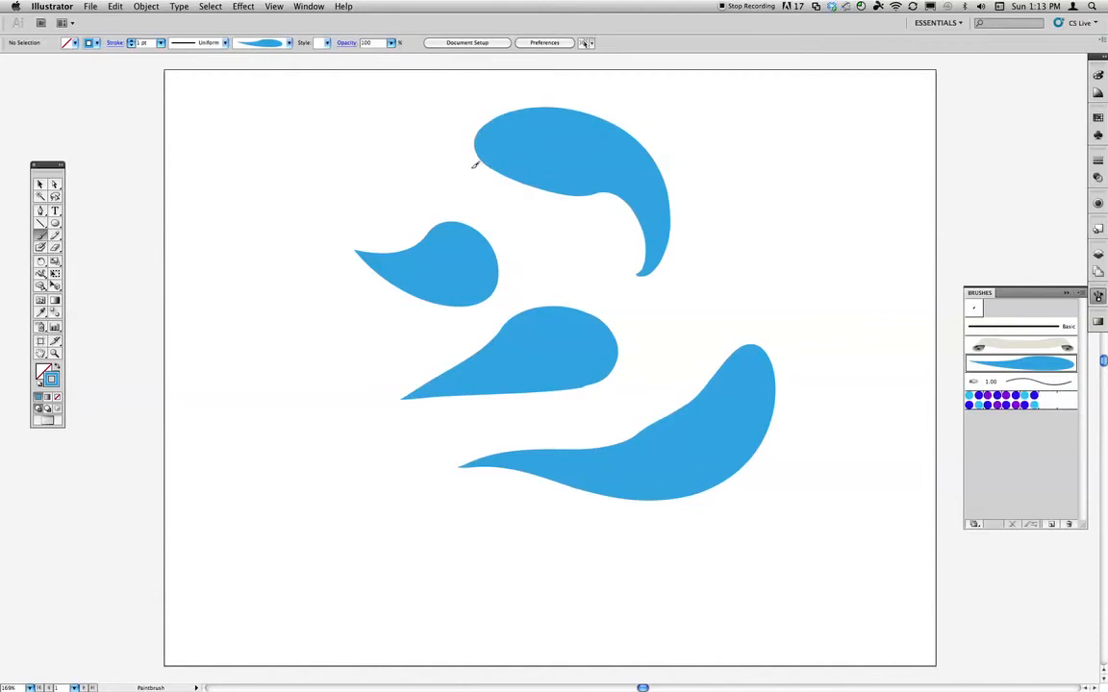
{"action": "left_click_drag", "start_coordinate": [796, 187], "coordinate": [774, 481]}
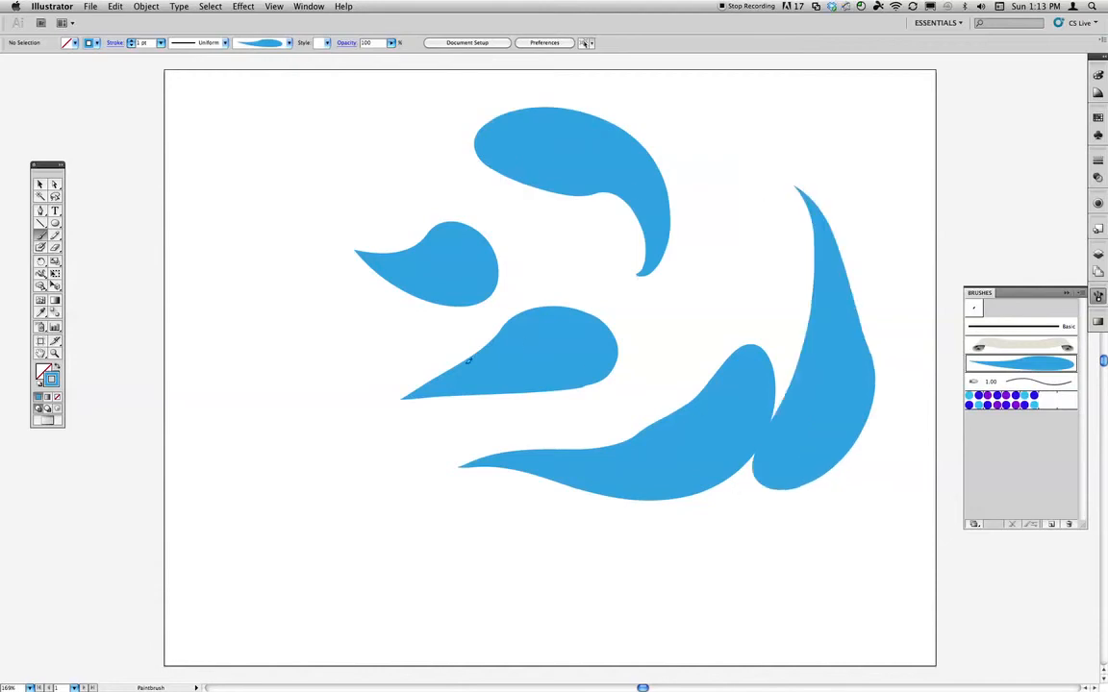
{"action": "left_click_drag", "start_coordinate": [437, 377], "coordinate": [216, 323]}
{"action": "left_click_drag", "start_coordinate": [228, 257], "coordinate": [452, 204]}
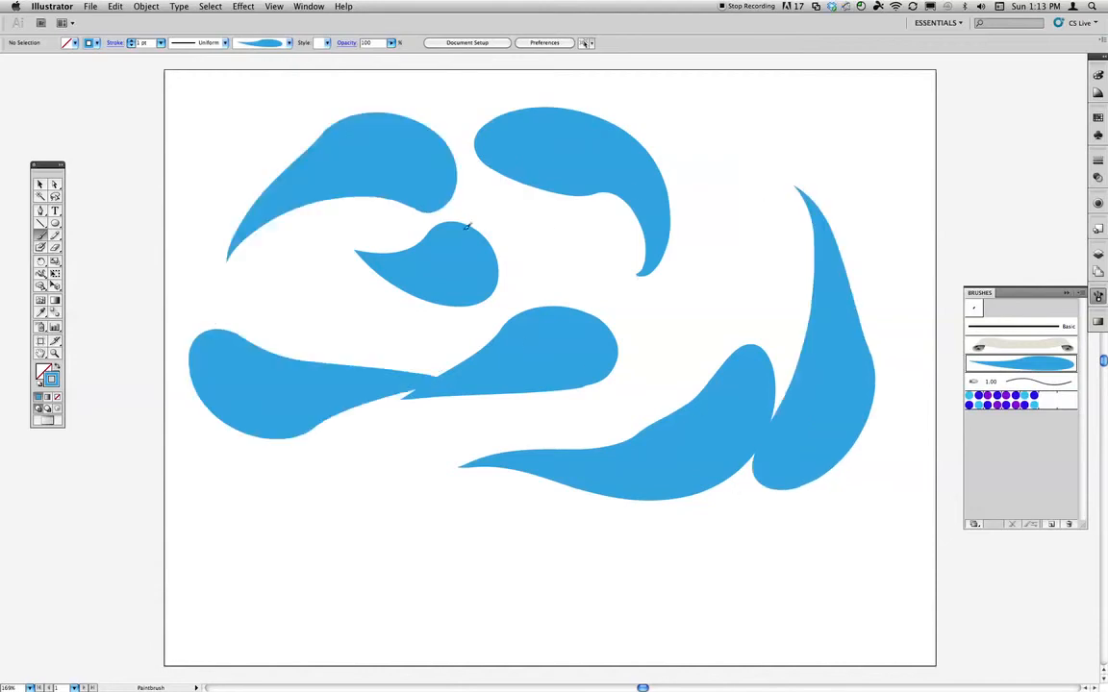
{"action": "left_click_drag", "start_coordinate": [532, 243], "coordinate": [277, 306]}
{"action": "left_click_drag", "start_coordinate": [710, 137], "coordinate": [877, 142]}
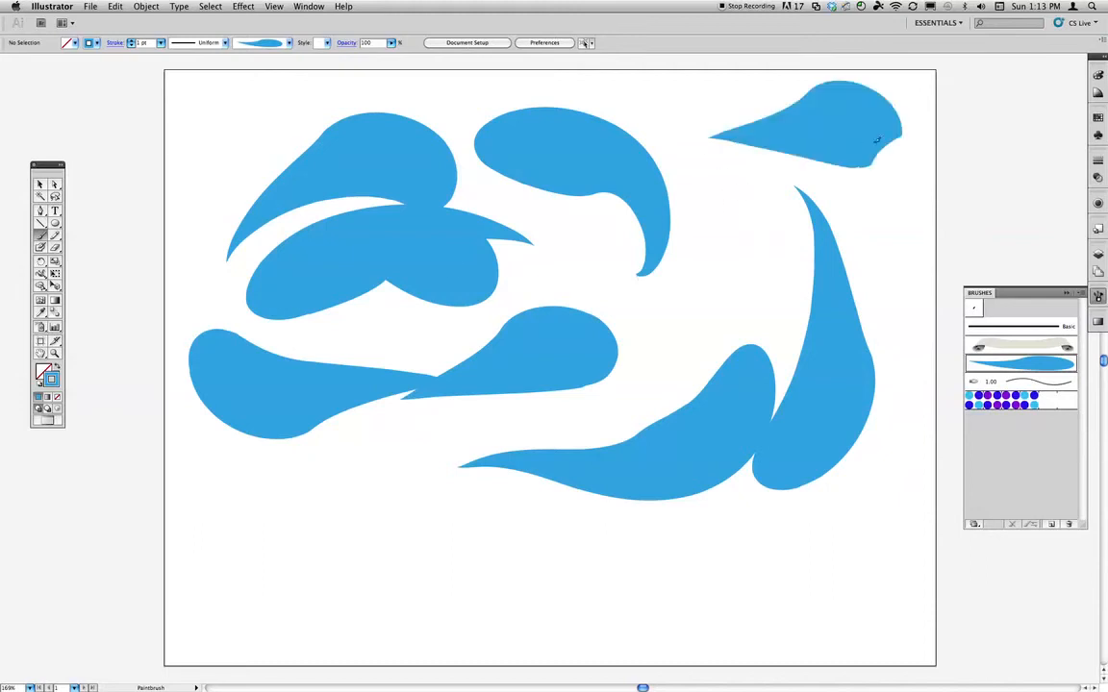
{"action": "left_click_drag", "start_coordinate": [739, 198], "coordinate": [676, 315]}
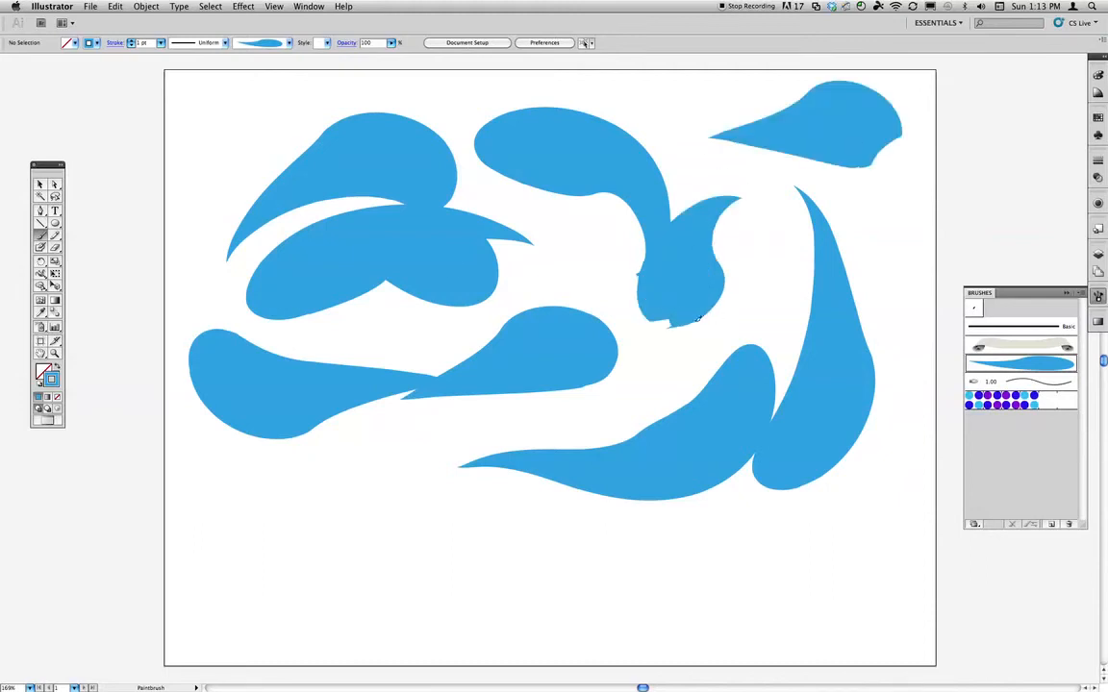
{"action": "mouse_move", "coordinate": [723, 278]}
{"action": "left_mouse_down"}
{"action": "mouse_move", "coordinate": [796, 282]}
{"action": "mouse_move", "coordinate": [810, 227]}
{"action": "left_mouse_up"}
{"action": "mouse_move", "coordinate": [876, 214]}
{"action": "left_mouse_down"}
{"action": "mouse_move", "coordinate": [840, 252]}
{"action": "mouse_move", "coordinate": [872, 287]}
{"action": "mouse_move", "coordinate": [939, 297]}
{"action": "left_mouse_up"}
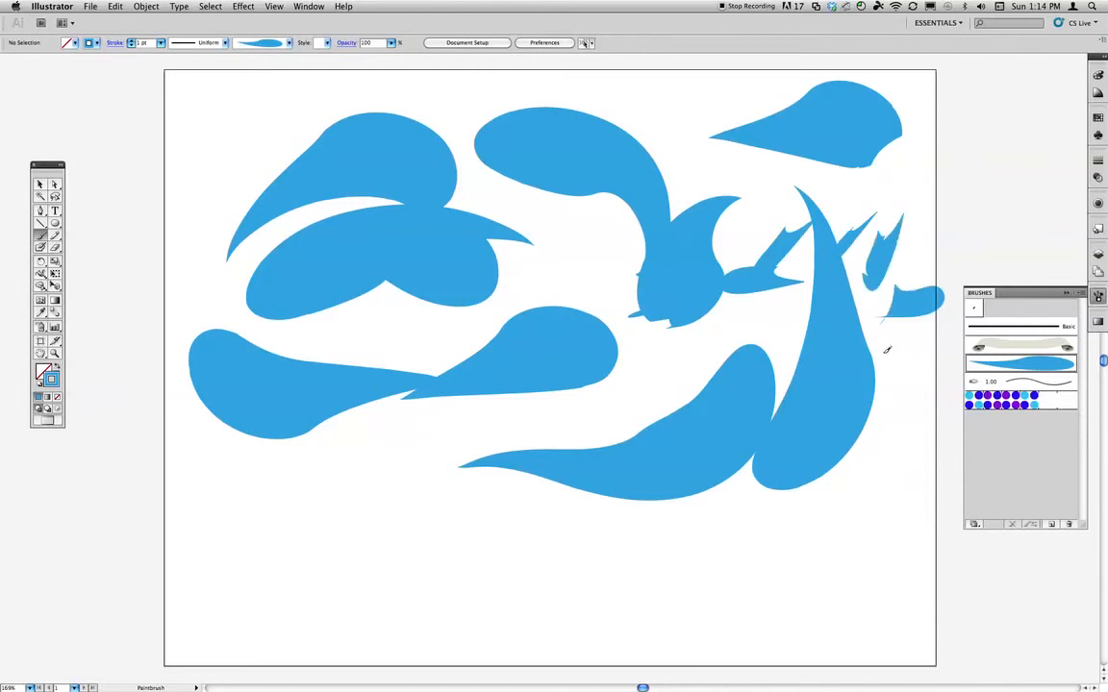
{"action": "left_click_drag", "start_coordinate": [869, 408], "coordinate": [913, 450]}
{"action": "left_click_drag", "start_coordinate": [736, 499], "coordinate": [769, 563]}
{"action": "left_click_drag", "start_coordinate": [492, 540], "coordinate": [567, 559]}
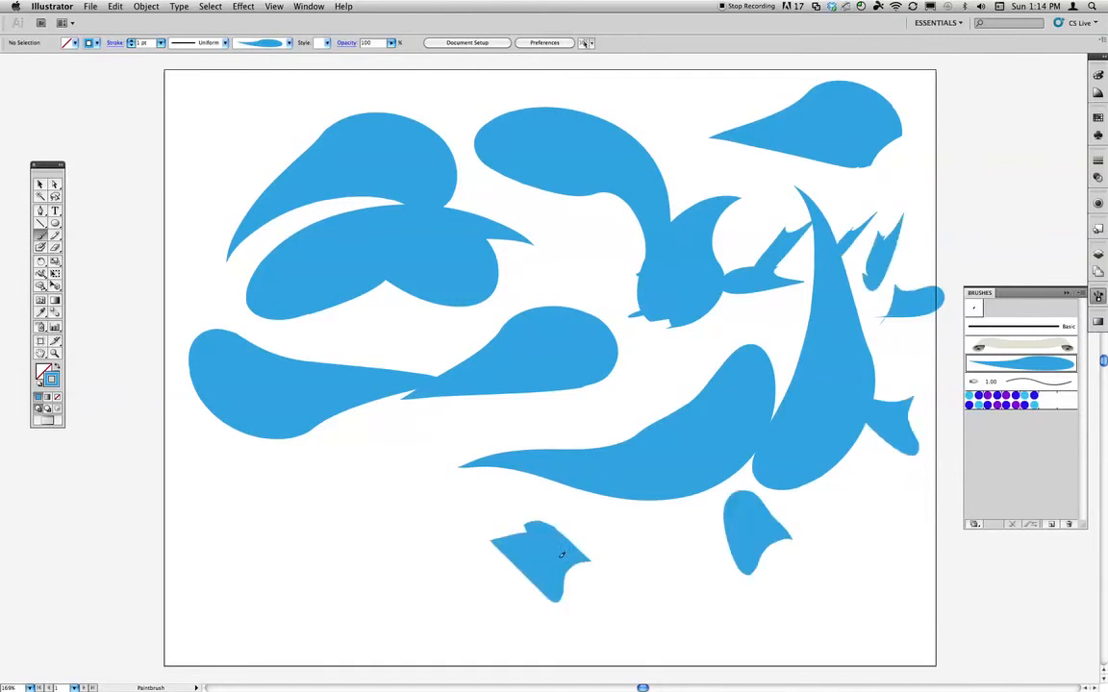
{"action": "left_click_drag", "start_coordinate": [569, 498], "coordinate": [604, 568]}
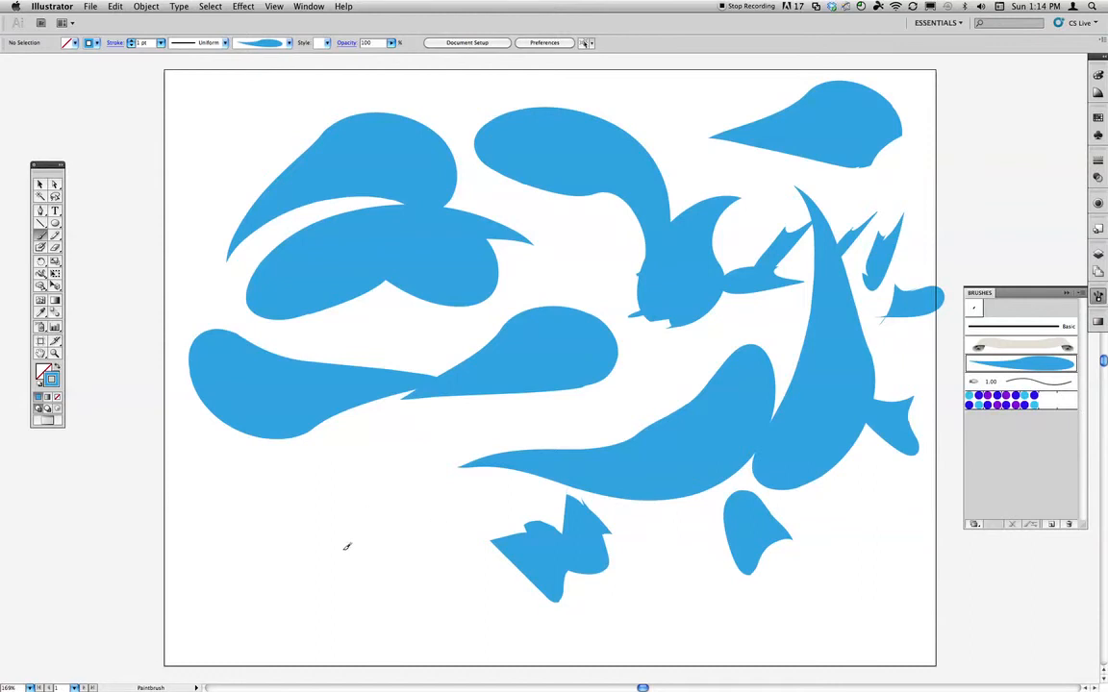
{"action": "left_click_drag", "start_coordinate": [363, 455], "coordinate": [318, 552]}
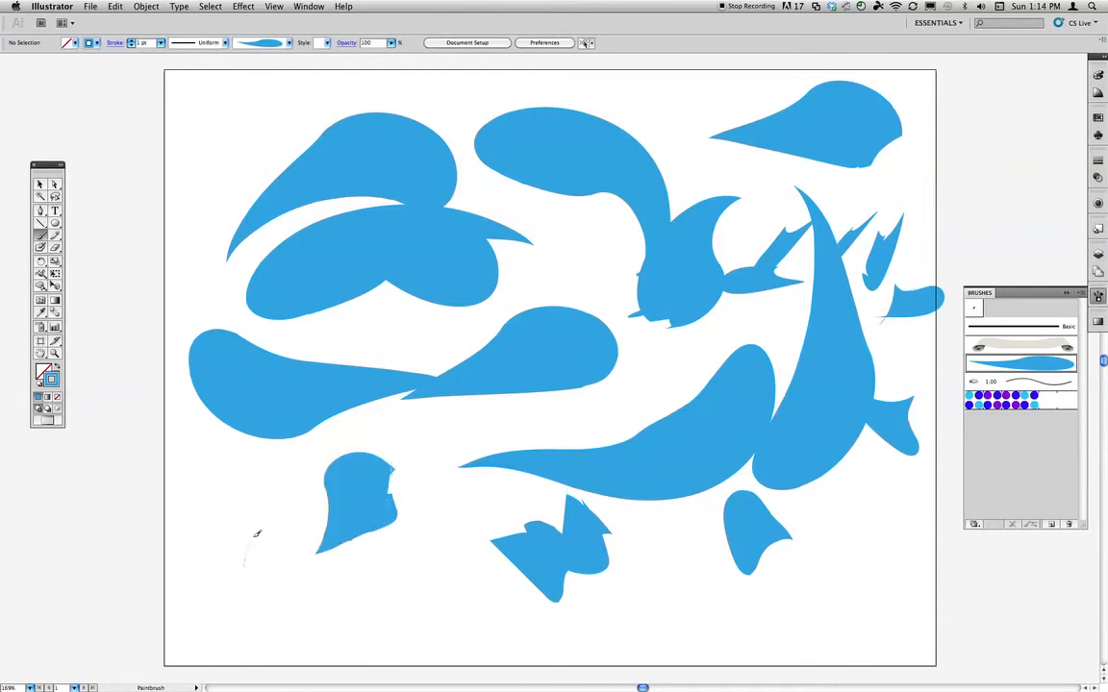
{"action": "left_click_drag", "start_coordinate": [287, 482], "coordinate": [321, 452]}
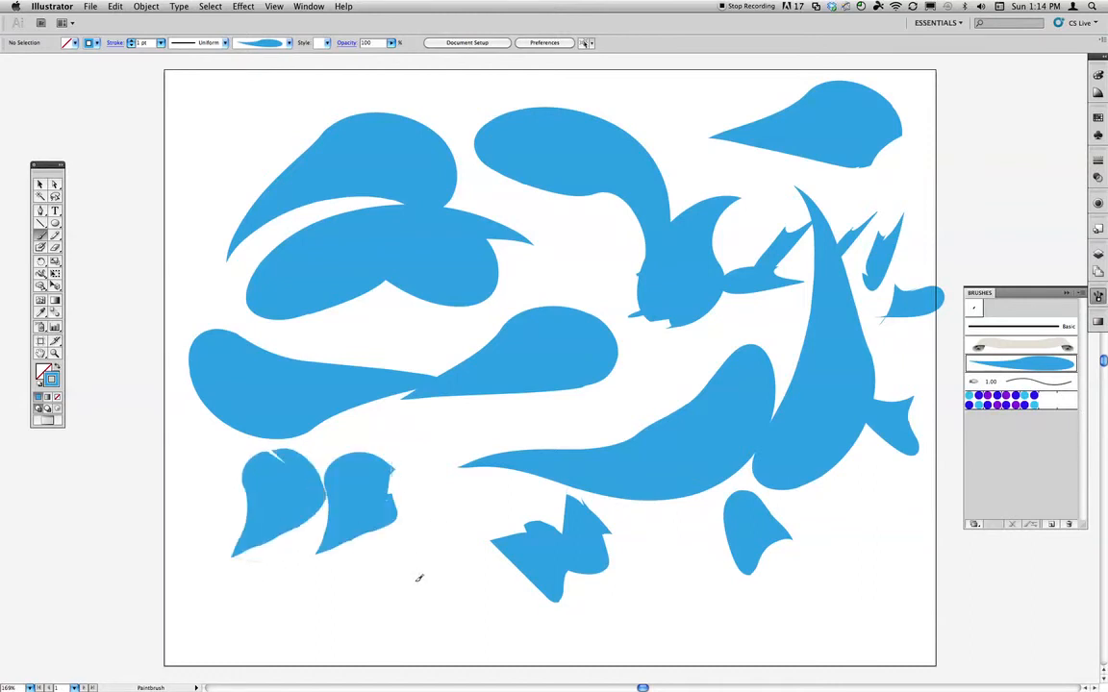
{"action": "left_click_drag", "start_coordinate": [409, 559], "coordinate": [460, 457]}
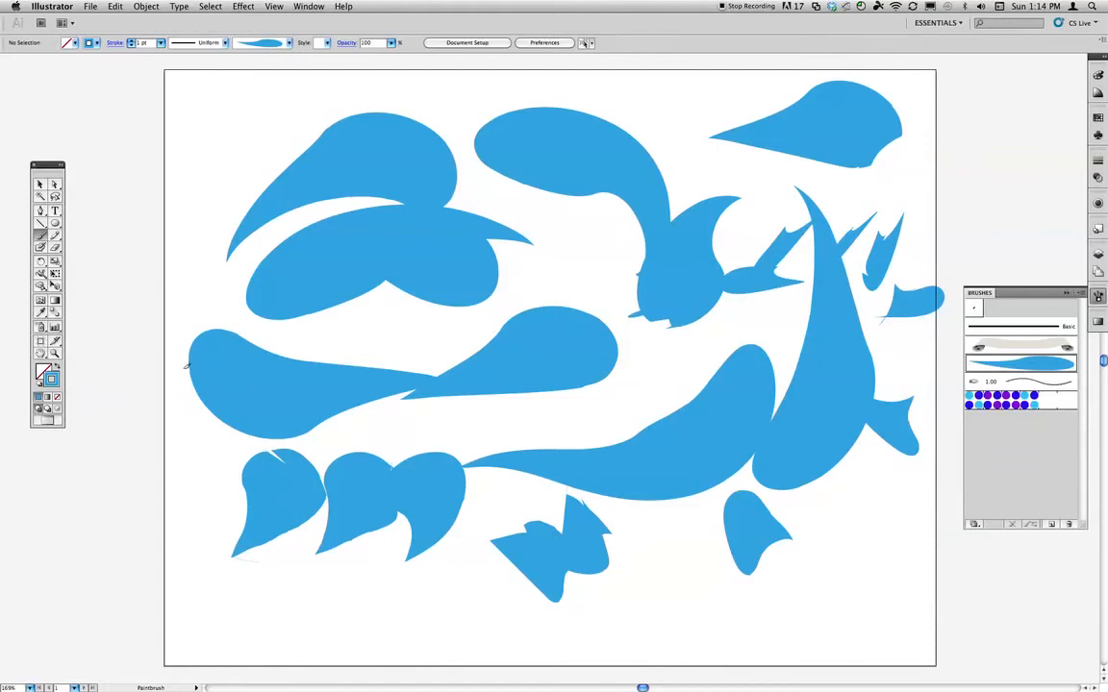
- Reshape the leftmost of the three small lower strokes by moving its upper end anchor point slightly up and outward with Direct Selection
{"action": "left_click", "coordinate": [54, 184]}
{"action": "left_click", "coordinate": [290, 478]}
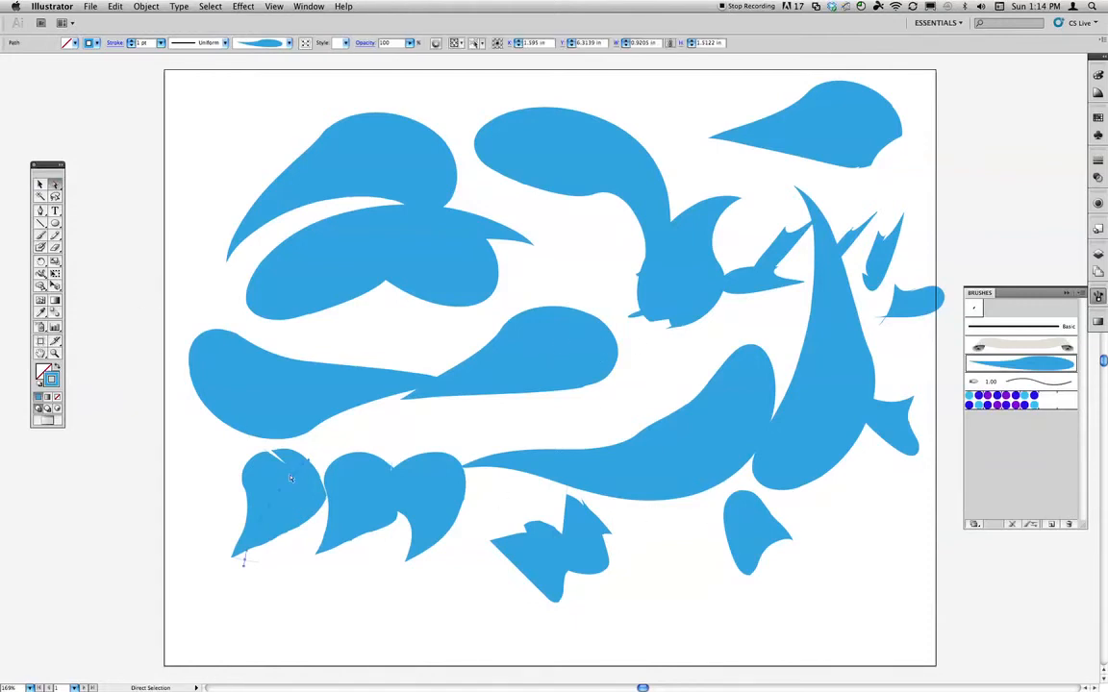
{"action": "left_click", "coordinate": [310, 463]}
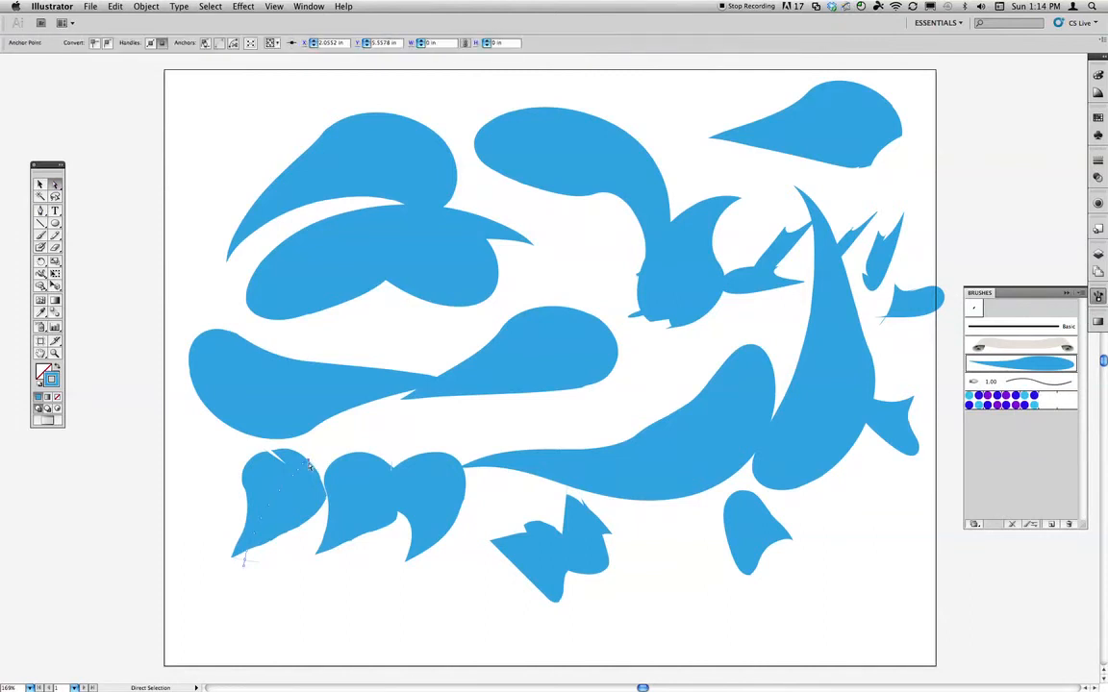
{"action": "left_click_drag", "start_coordinate": [321, 451], "coordinate": [277, 495]}
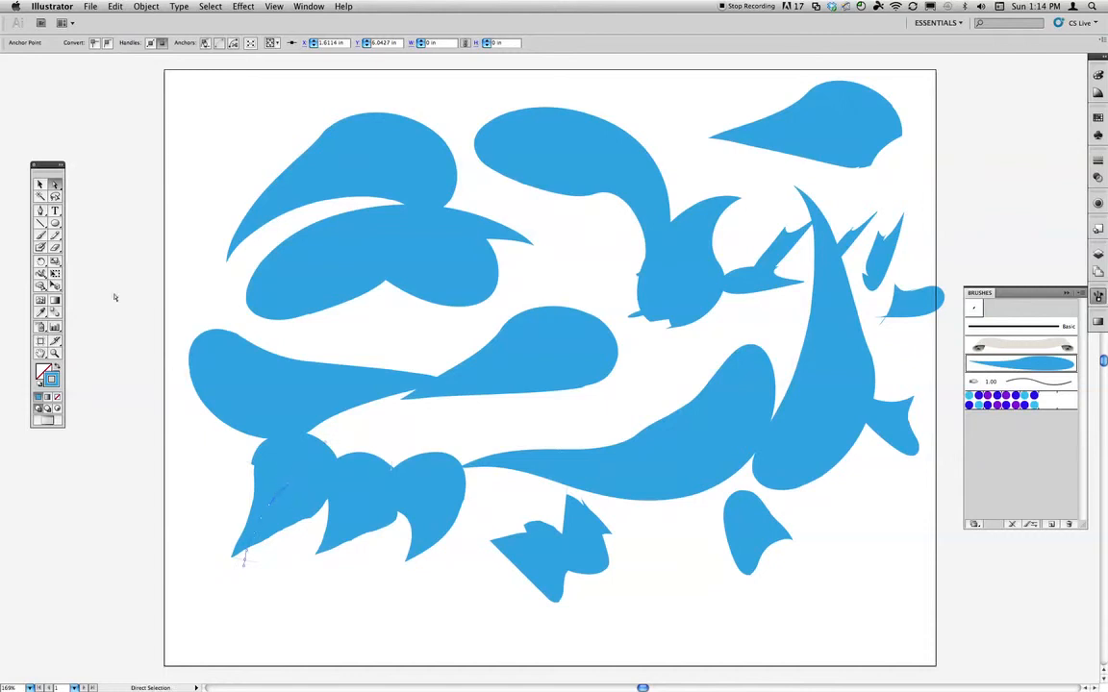
- Smooth the paths of six jagged brush strokes, including the two leftmost small lower ones and the upper-right one, with the Smooth tool
{"action": "left_click_drag", "start_coordinate": [50, 239], "coordinate": [98, 240]}
{"action": "left_click_drag", "start_coordinate": [280, 495], "coordinate": [246, 558]}
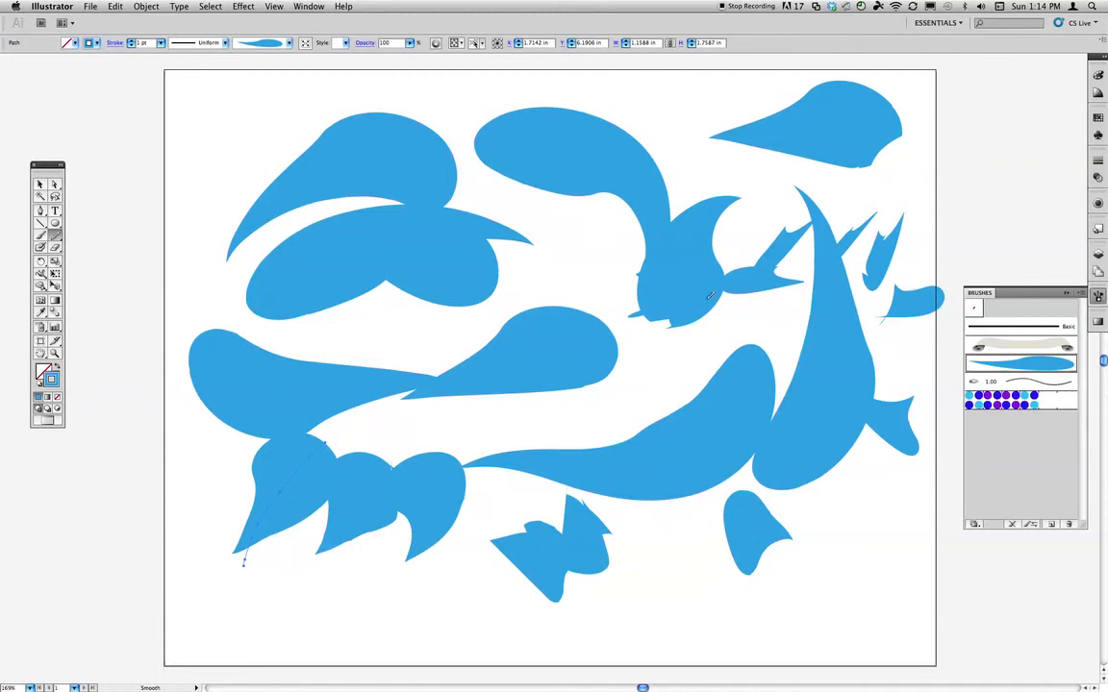
{"action": "left_click", "coordinate": [727, 444], "text": "super"}
{"action": "left_click_drag", "start_coordinate": [729, 368], "coordinate": [729, 408]}
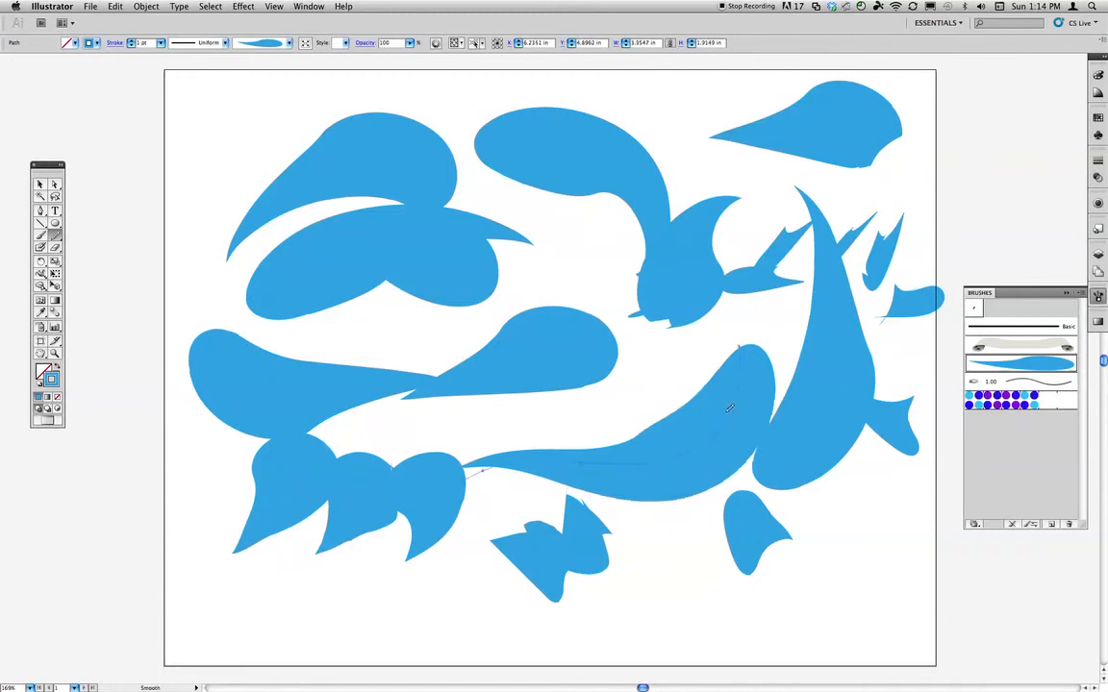
{"action": "left_click", "coordinate": [688, 276], "text": "super"}
{"action": "left_click_drag", "start_coordinate": [688, 277], "coordinate": [701, 240]}
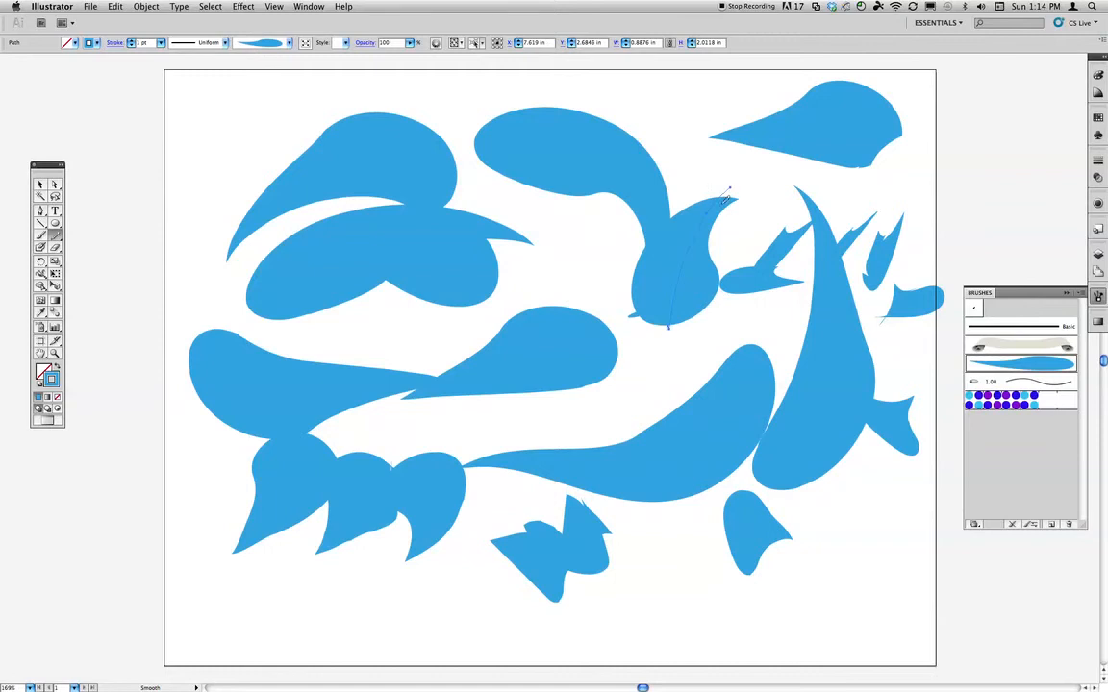
{"action": "left_click", "coordinate": [856, 125], "text": "super"}
{"action": "left_click_drag", "start_coordinate": [856, 125], "coordinate": [876, 162]}
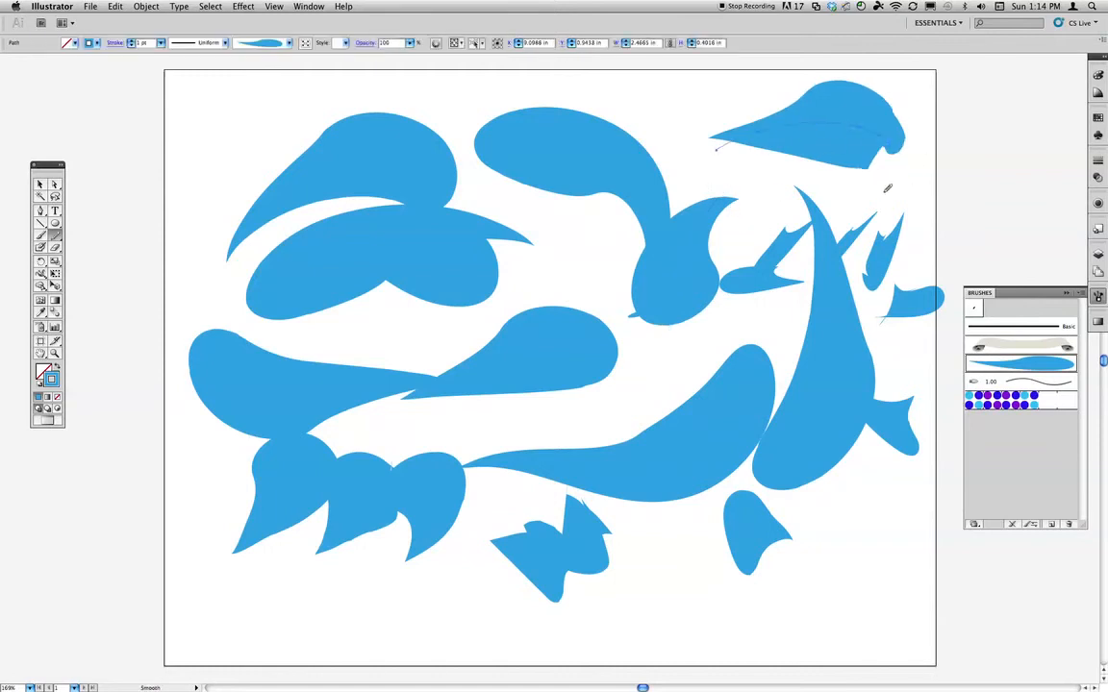
{"action": "left_click", "coordinate": [881, 242], "text": "super"}
{"action": "left_click_drag", "start_coordinate": [882, 242], "coordinate": [870, 235]}
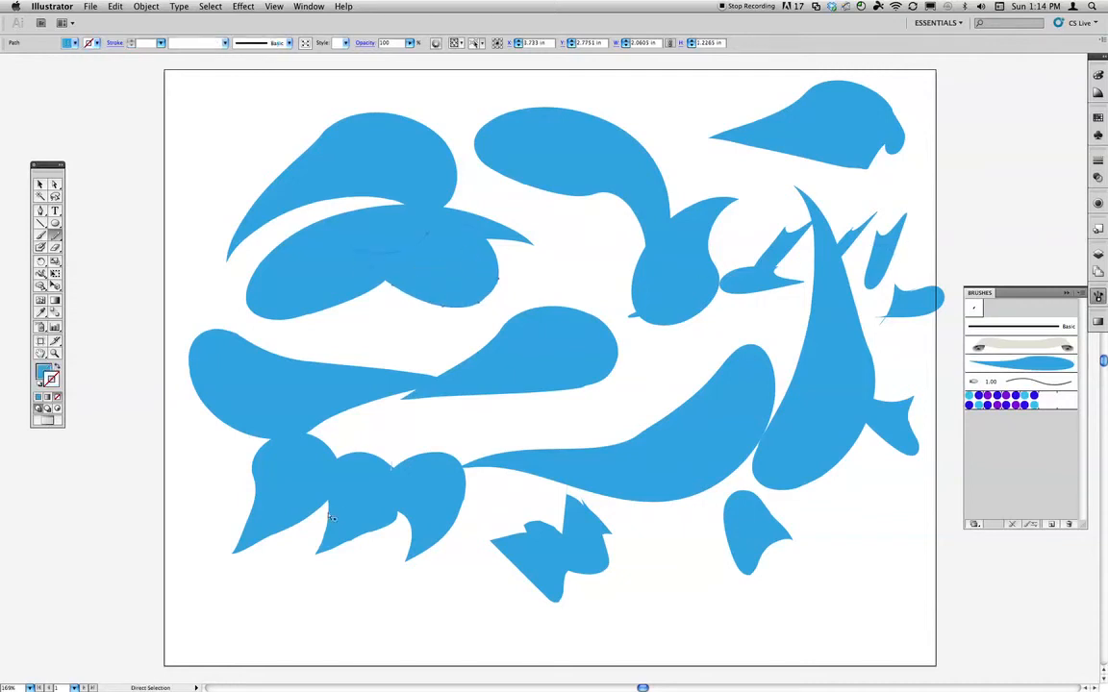
{"action": "left_click", "coordinate": [360, 527], "text": "super"}
{"action": "mouse_move", "coordinate": [336, 540]}
{"action": "left_mouse_down"}
{"action": "mouse_move", "coordinate": [347, 514]}
{"action": "mouse_move", "coordinate": [402, 465]}
{"action": "left_mouse_up"}
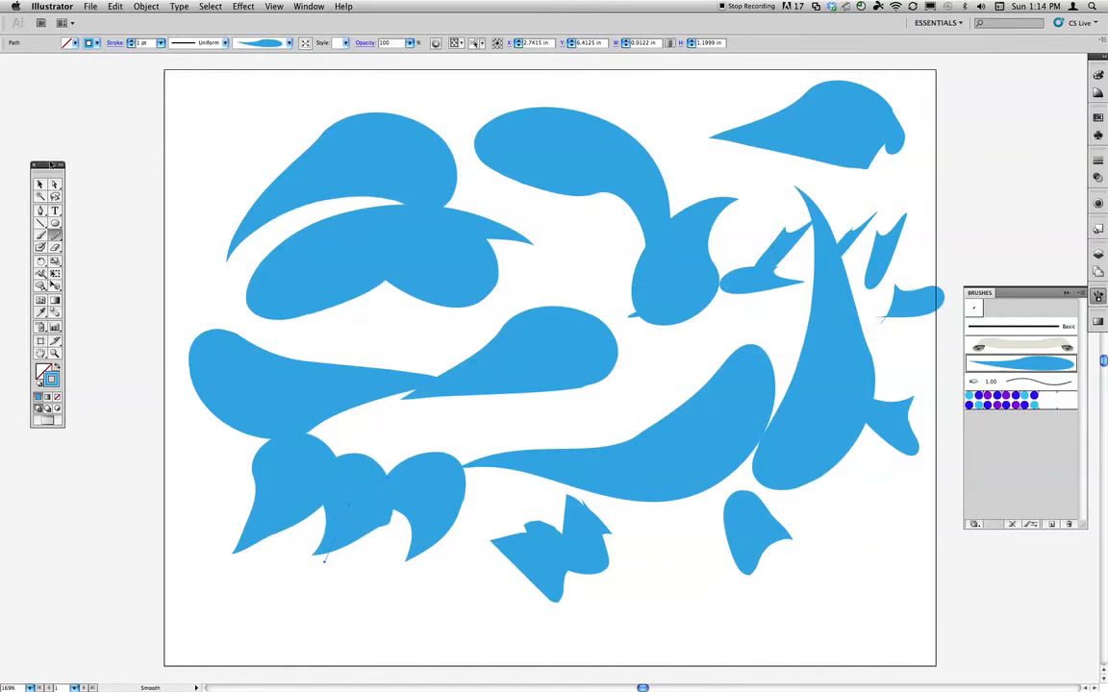
- Delete all the brush strokes and the original teardrop from the artboard
{"action": "key", "text": "v"}
{"action": "left_click", "coordinate": [115, 196]}
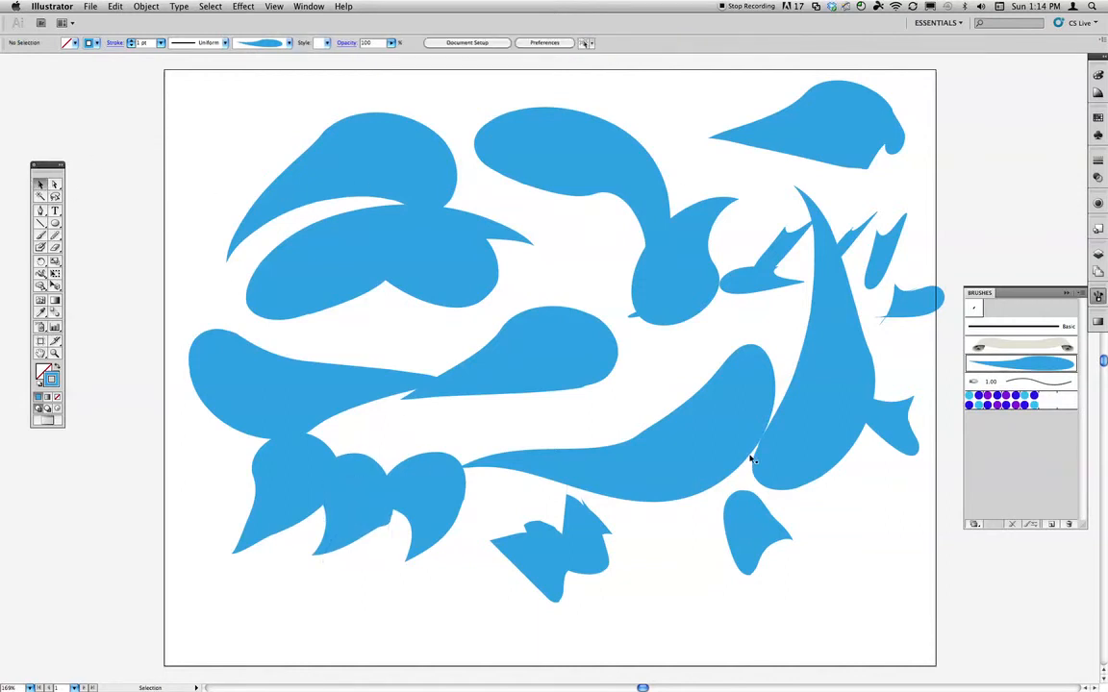
{"action": "left_click_drag", "start_coordinate": [148, 79], "coordinate": [908, 620]}
{"action": "key", "text": "Delete"}
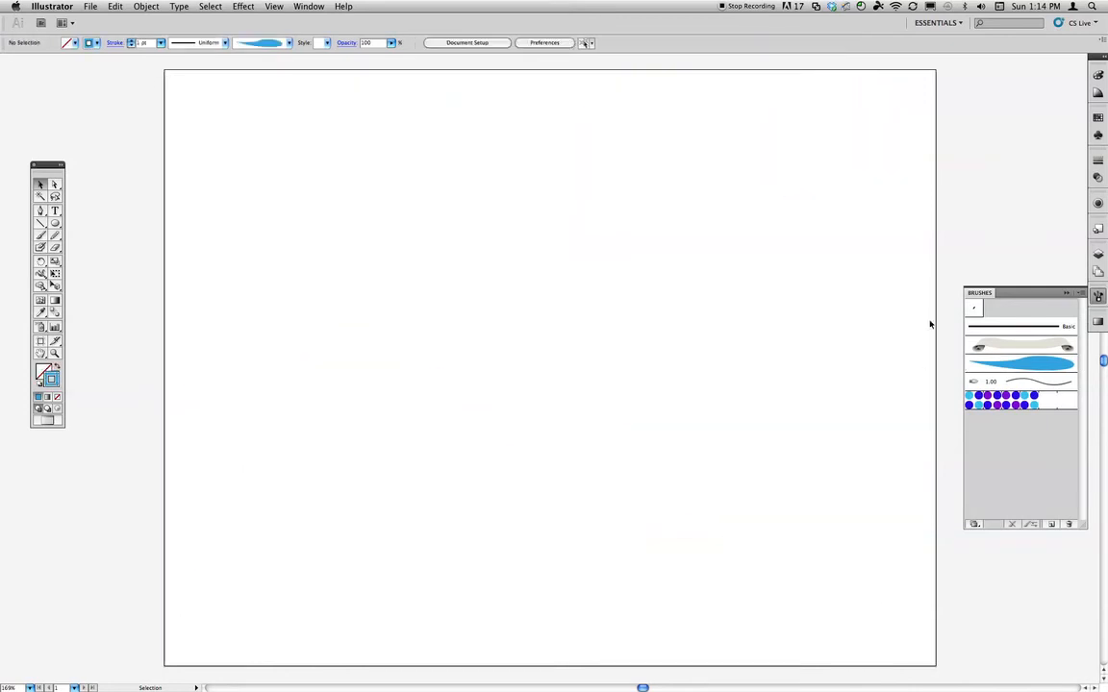
- Add the point text "ArtBrush" in 12 pt Myriad Pro near the artboard's upper-left area and select it as an object
{"action": "left_click", "coordinate": [55, 210]}
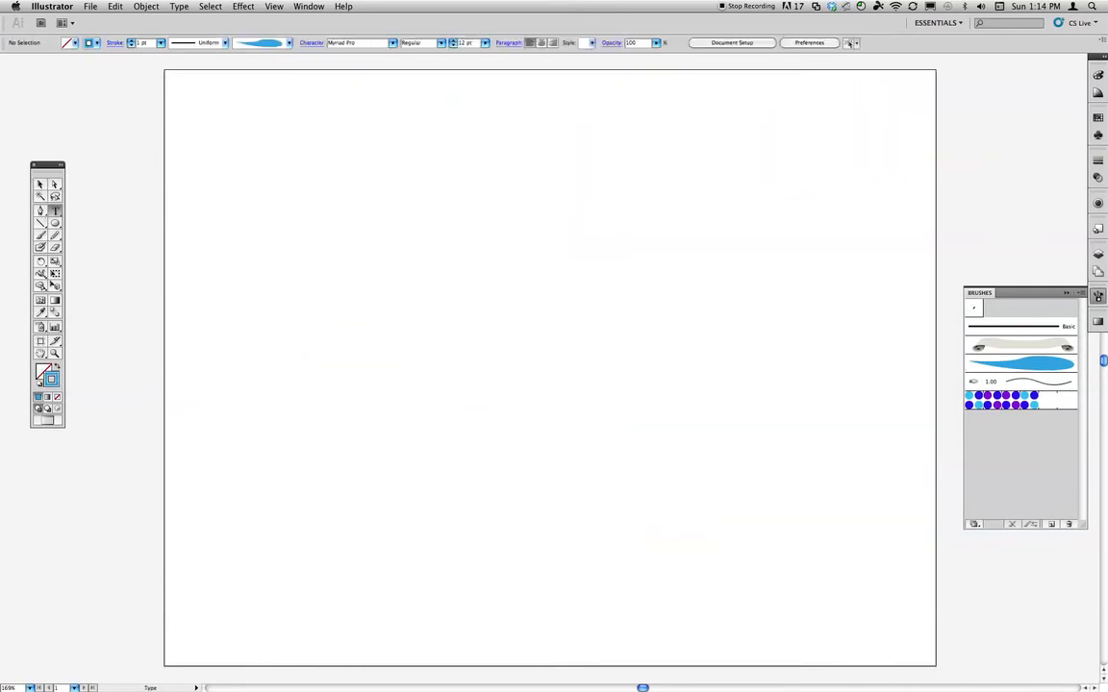
{"action": "left_click", "coordinate": [248, 211]}
{"action": "type", "text": "ArtBrush"}
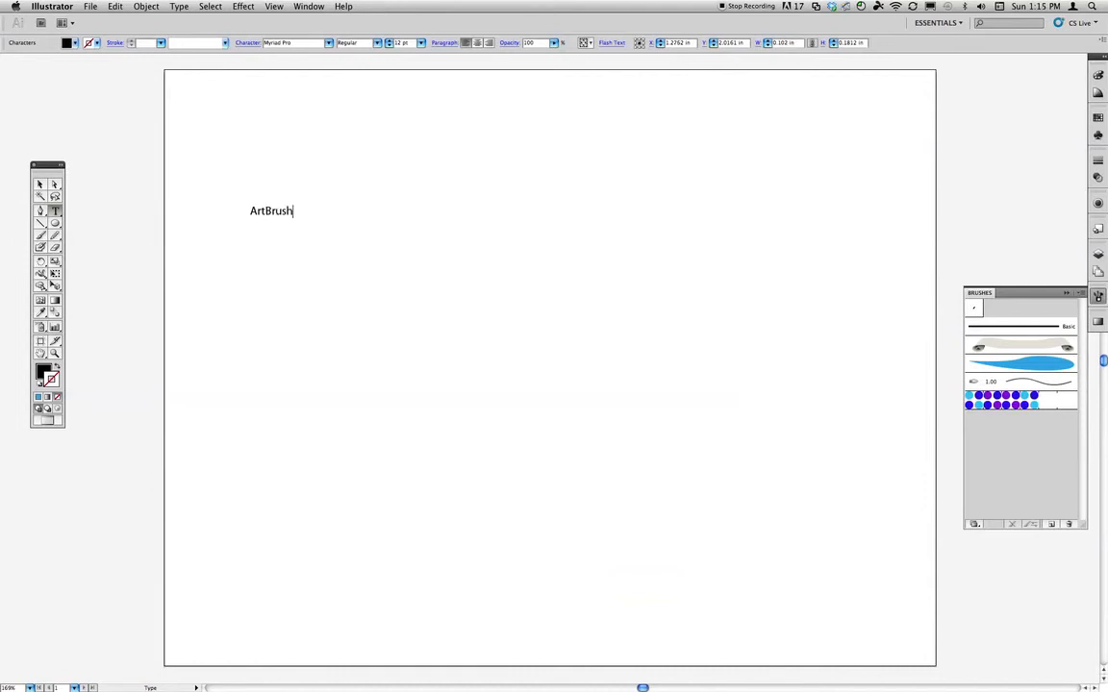
{"action": "left_click", "coordinate": [41, 184]}
{"action": "left_click", "coordinate": [241, 175]}
{"action": "left_click", "coordinate": [271, 211]}
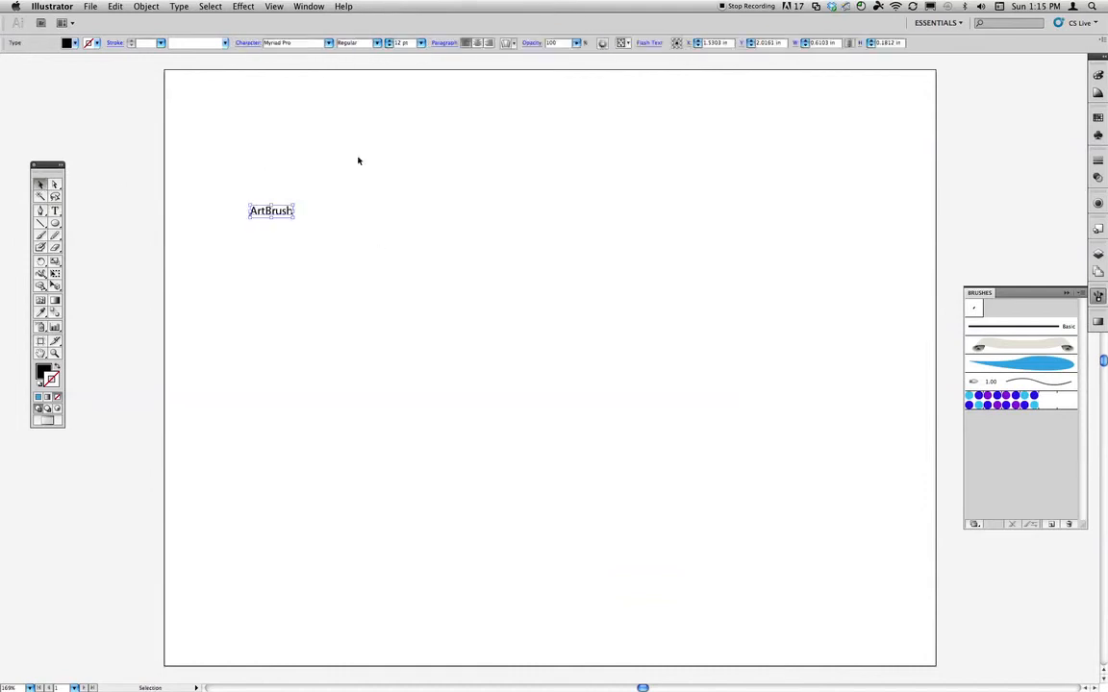
- Convert the "ArtBrush" text to outlines and scale it up proportionally to about 3.84 in wide
{"action": "key", "text": "shift+super+o"}
{"action": "left_click", "coordinate": [403, 287]}
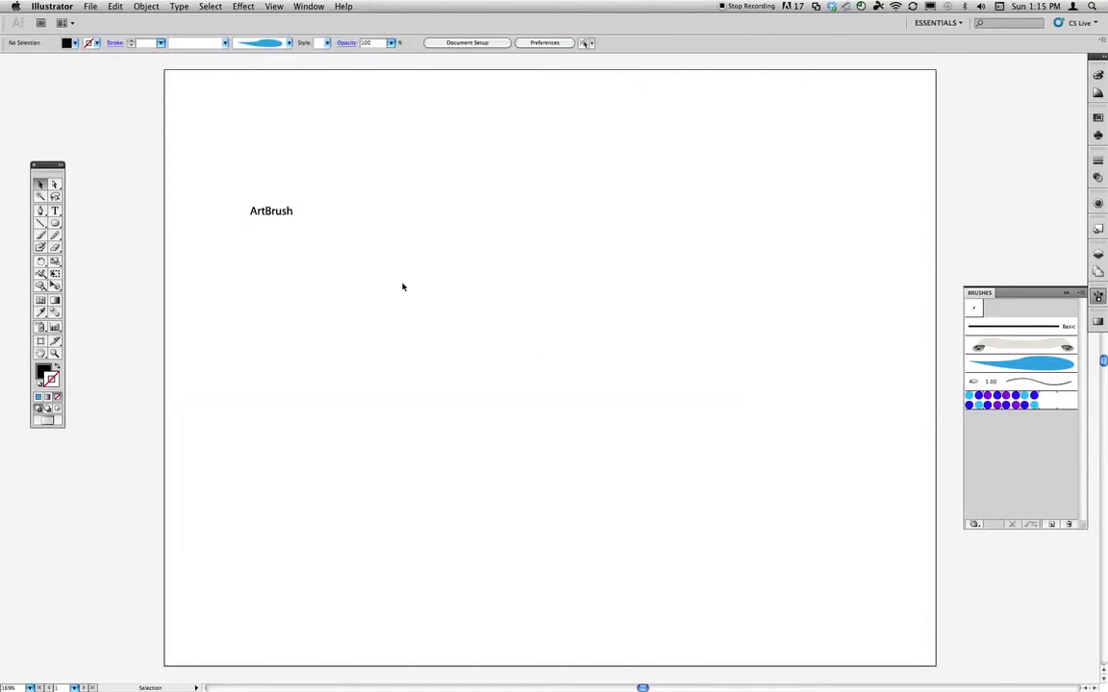
{"action": "left_click", "coordinate": [262, 205]}
{"action": "left_click_drag", "start_coordinate": [296, 217], "coordinate": [524, 381]}
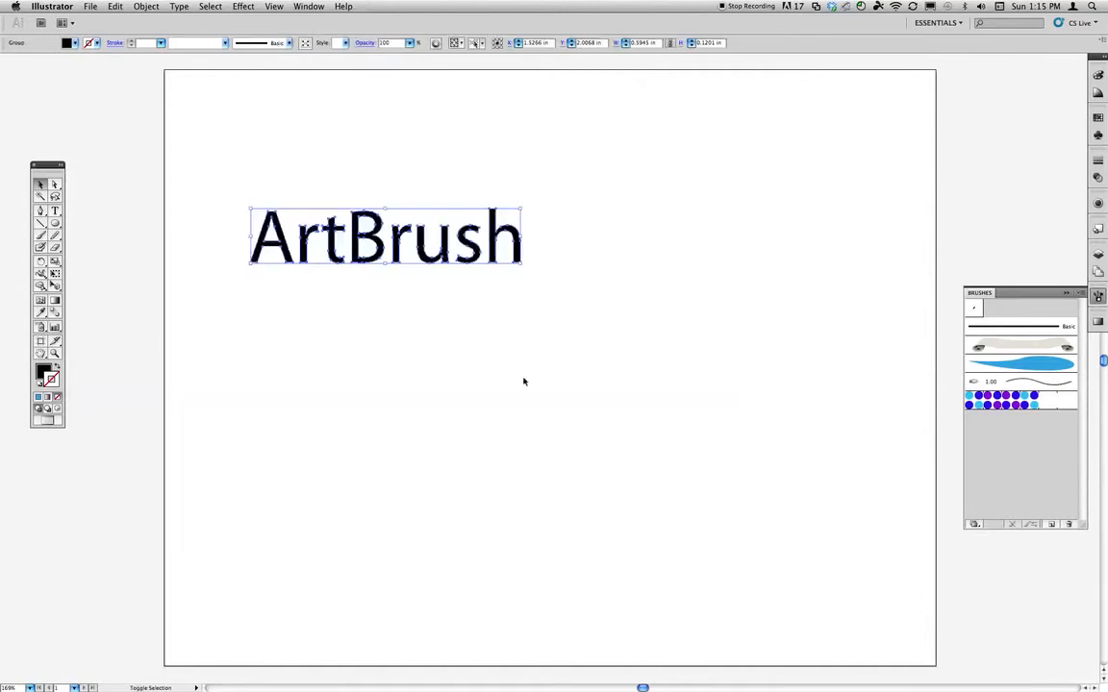
- Create an art brush from the outlined "ArtBrush" text, keeping the default stretch-to-fit options
{"action": "left_click", "coordinate": [616, 289]}
{"action": "key", "text": "super+a"}
{"action": "left_click", "coordinate": [1080, 294]}
{"action": "left_click", "coordinate": [1030, 296]}
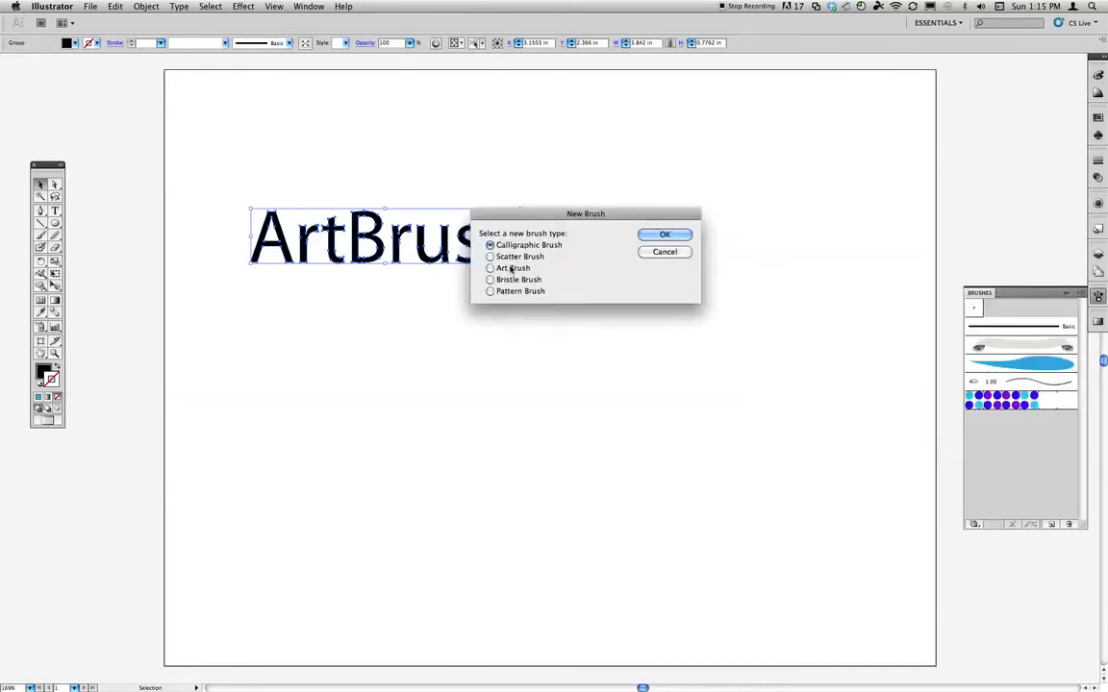
{"action": "left_click", "coordinate": [509, 269]}
{"action": "left_click", "coordinate": [665, 236]}
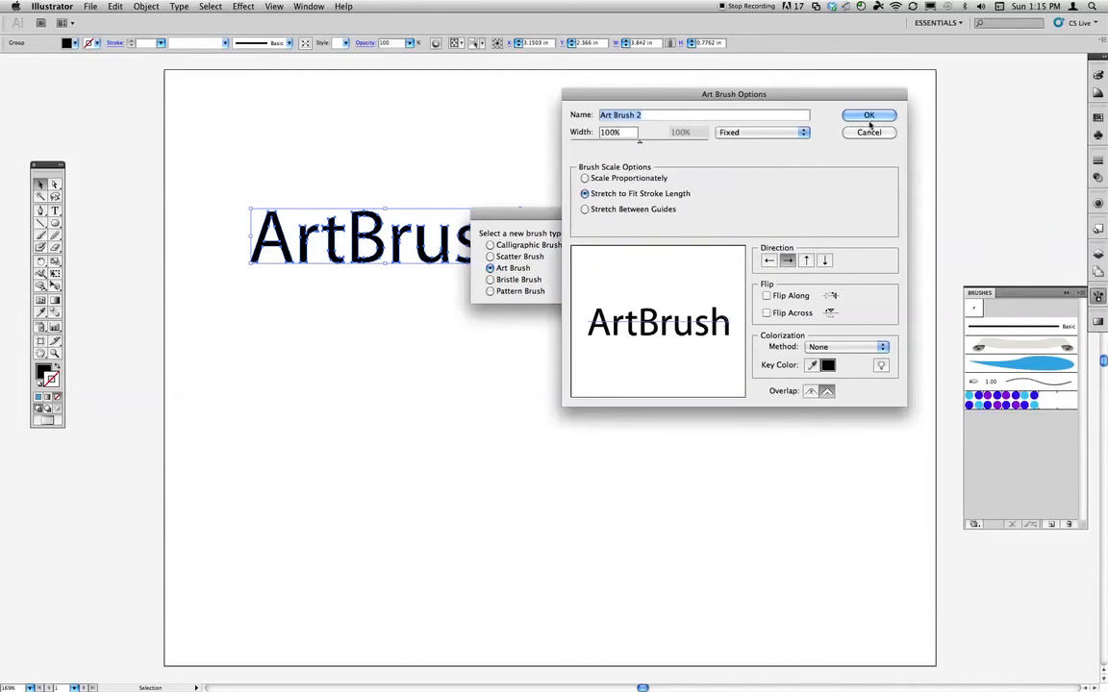
{"action": "left_click", "coordinate": [786, 106]}
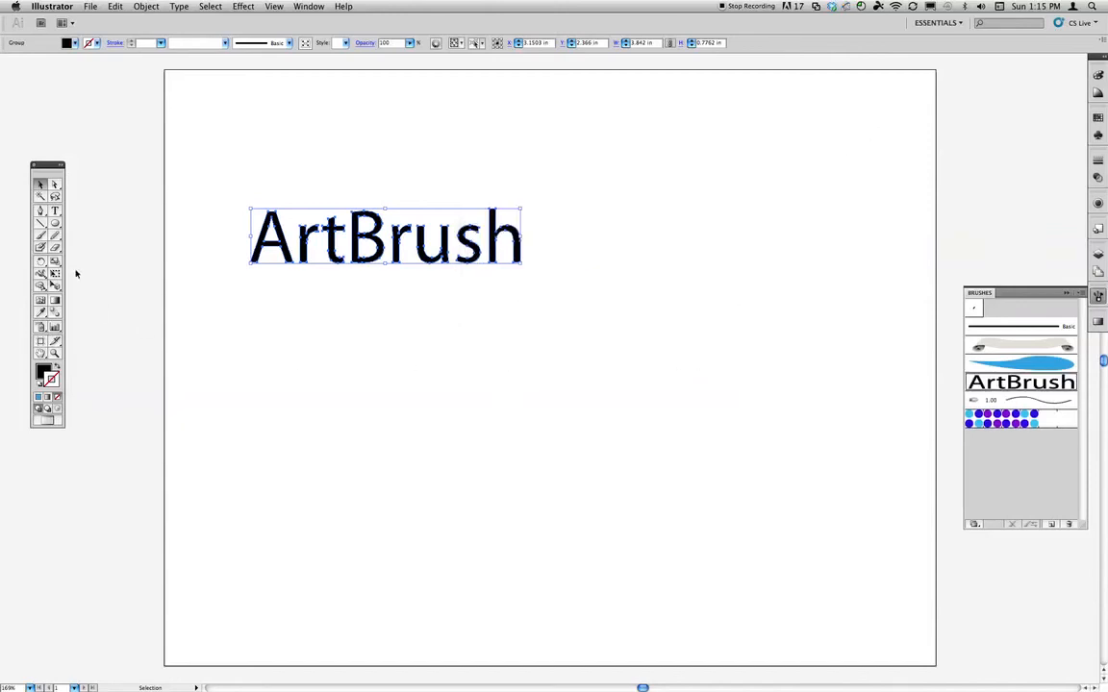
- Paint four curved strokes around the outlined text with the Paintbrush using the "ArtBrush" text brush
{"action": "left_click", "coordinate": [40, 234]}
{"action": "left_click_drag", "start_coordinate": [322, 423], "coordinate": [659, 295]}
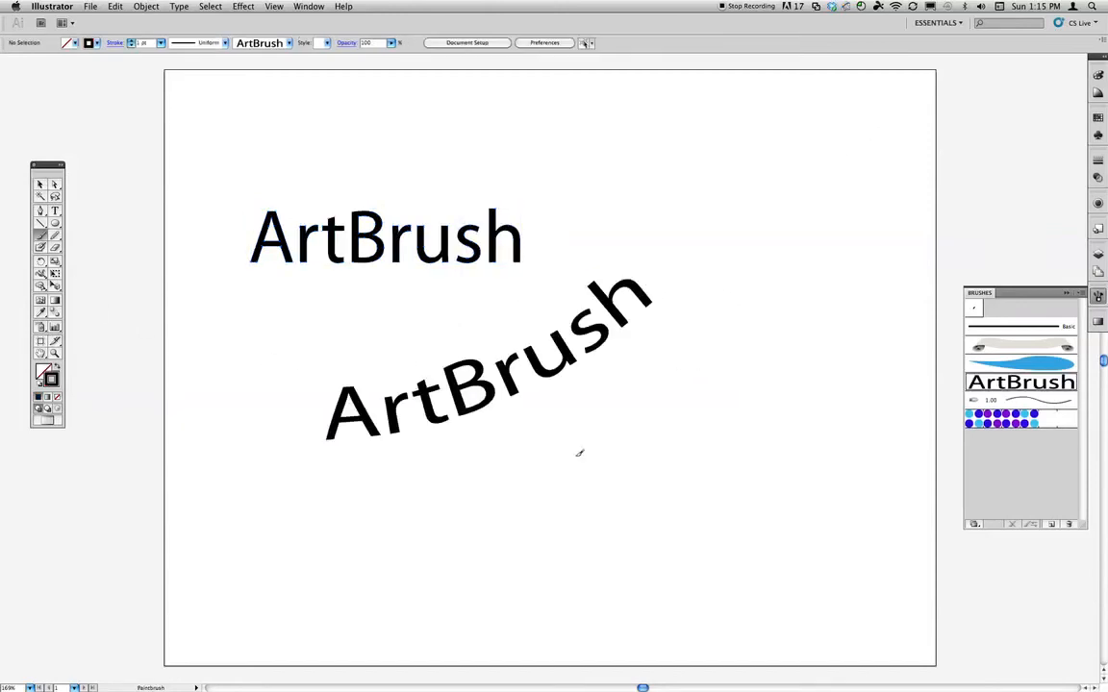
{"action": "left_click_drag", "start_coordinate": [575, 445], "coordinate": [813, 411]}
{"action": "left_click_drag", "start_coordinate": [821, 537], "coordinate": [820, 537]}
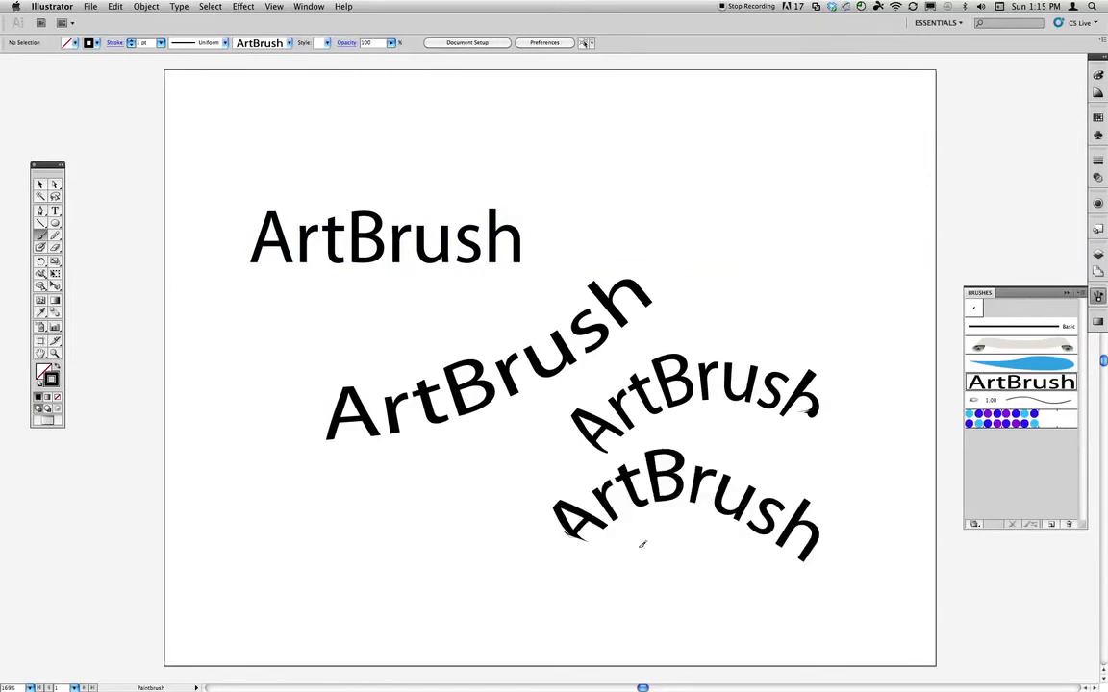
{"action": "left_click_drag", "start_coordinate": [418, 182], "coordinate": [726, 83]}
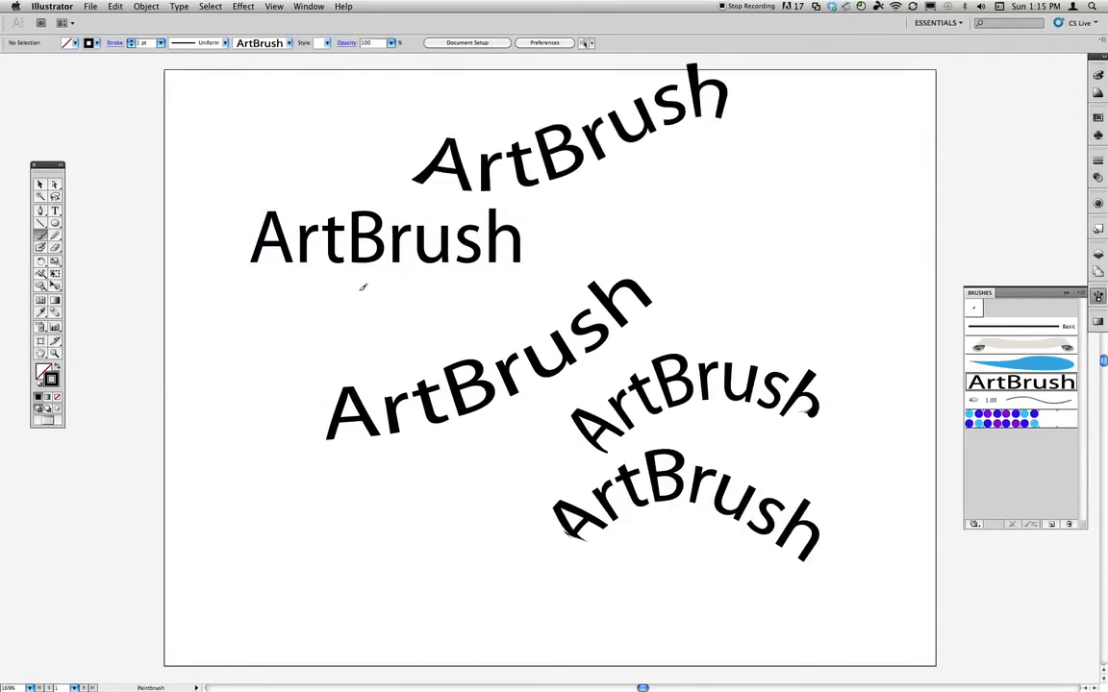
- Delete the outlined "ArtBrush" text and all four text brush strokes from the artboard
{"action": "left_click", "coordinate": [41, 185]}
{"action": "mouse_move", "coordinate": [191, 83]}
{"action": "left_mouse_down"}
{"action": "mouse_move", "coordinate": [516, 324]}
{"action": "mouse_move", "coordinate": [811, 584]}
{"action": "left_mouse_up"}
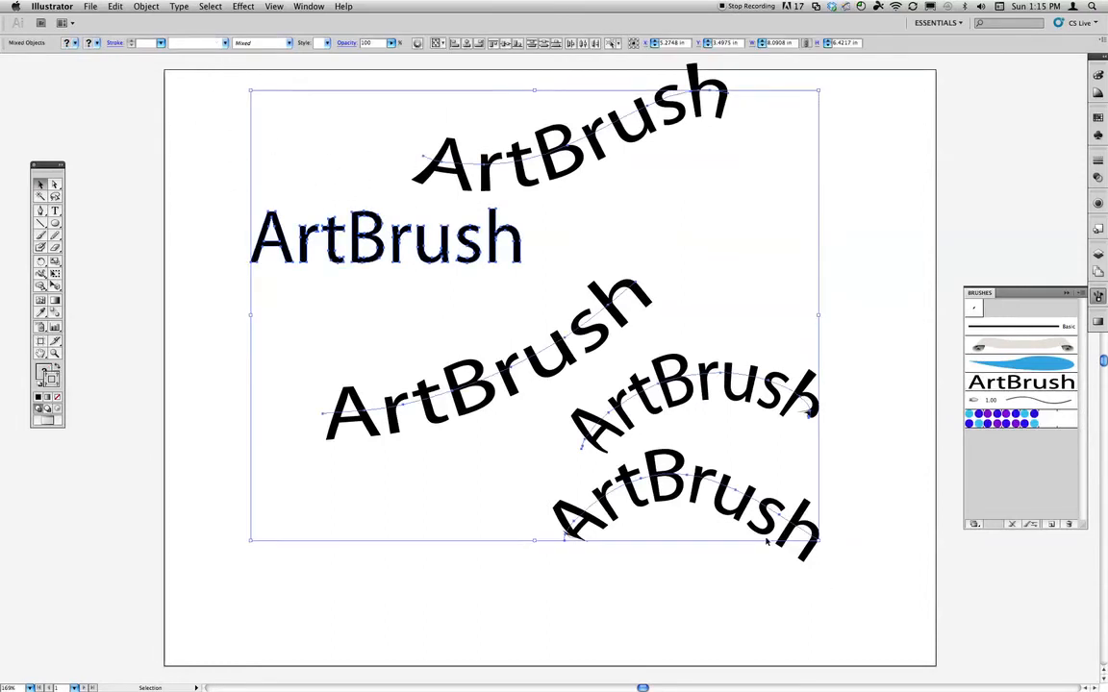
{"action": "key", "text": "Delete"}
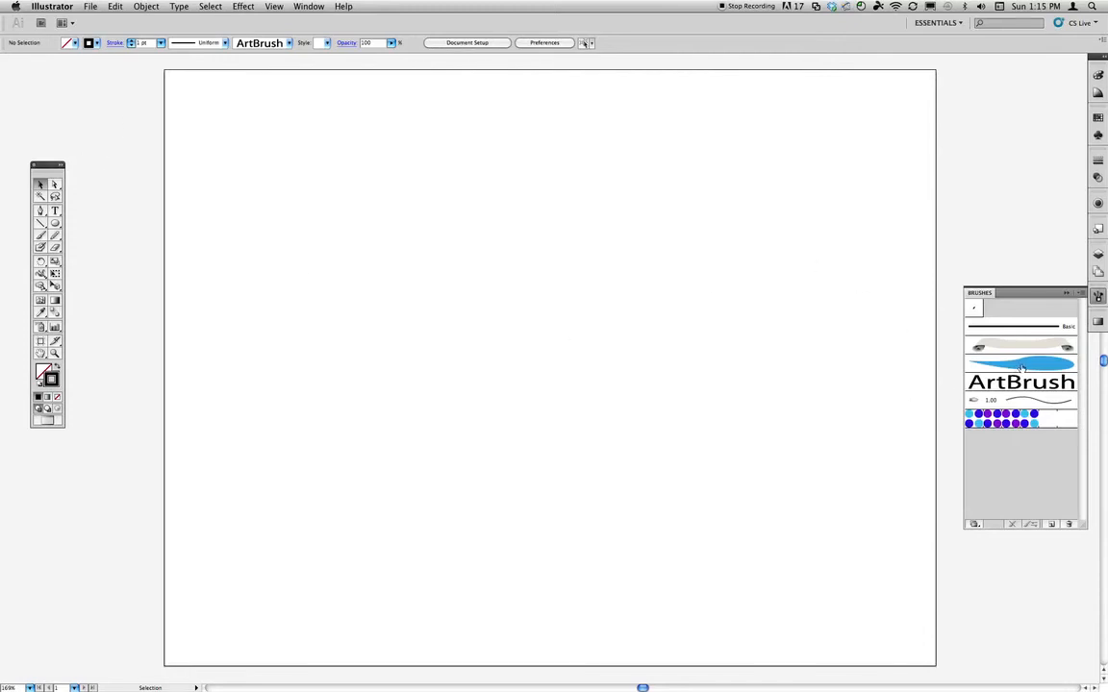
- Place editable source artwork of the teardrop, "ArtBrush" text, dotted pattern and banner brushes on the artboard
{"action": "mouse_move", "coordinate": [1002, 368]}
{"action": "left_mouse_down"}
{"action": "mouse_move", "coordinate": [907, 327]}
{"action": "mouse_move", "coordinate": [388, 291]}
{"action": "left_mouse_up"}
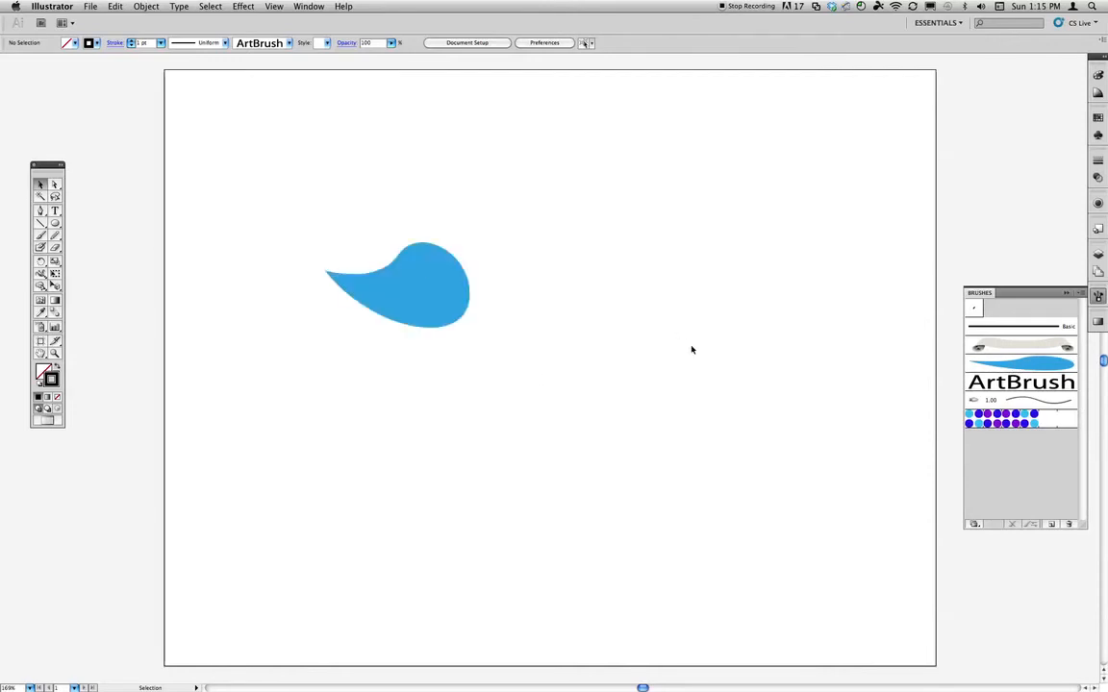
{"action": "left_click_drag", "start_coordinate": [1008, 384], "coordinate": [455, 457]}
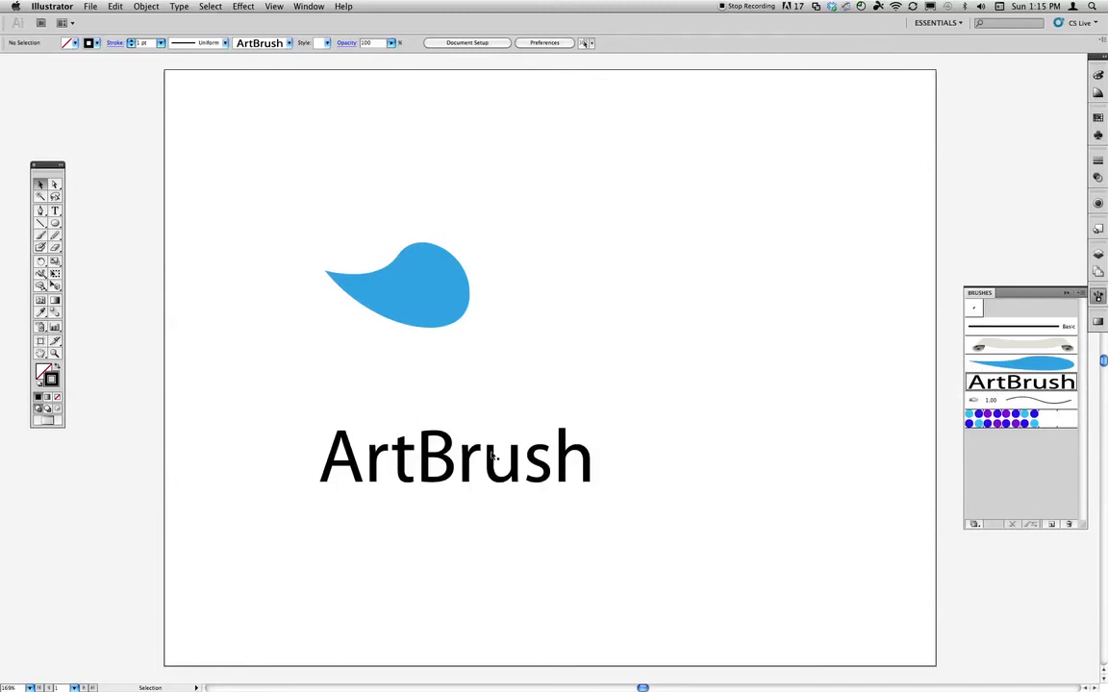
{"action": "mouse_move", "coordinate": [1000, 420]}
{"action": "left_mouse_down"}
{"action": "mouse_move", "coordinate": [601, 524]}
{"action": "mouse_move", "coordinate": [454, 548]}
{"action": "left_mouse_up"}
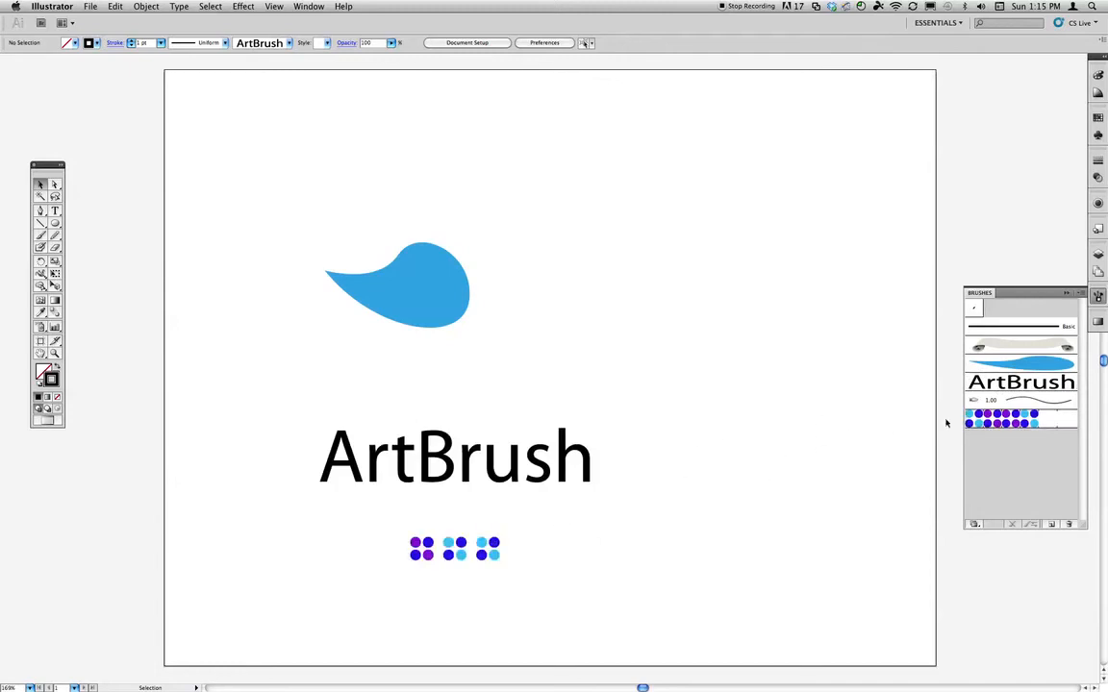
{"action": "left_click_drag", "start_coordinate": [1001, 400], "coordinate": [560, 337]}
{"action": "mouse_move", "coordinate": [1015, 329]}
{"action": "left_mouse_down"}
{"action": "mouse_move", "coordinate": [955, 332]}
{"action": "mouse_move", "coordinate": [666, 272]}
{"action": "left_mouse_up"}
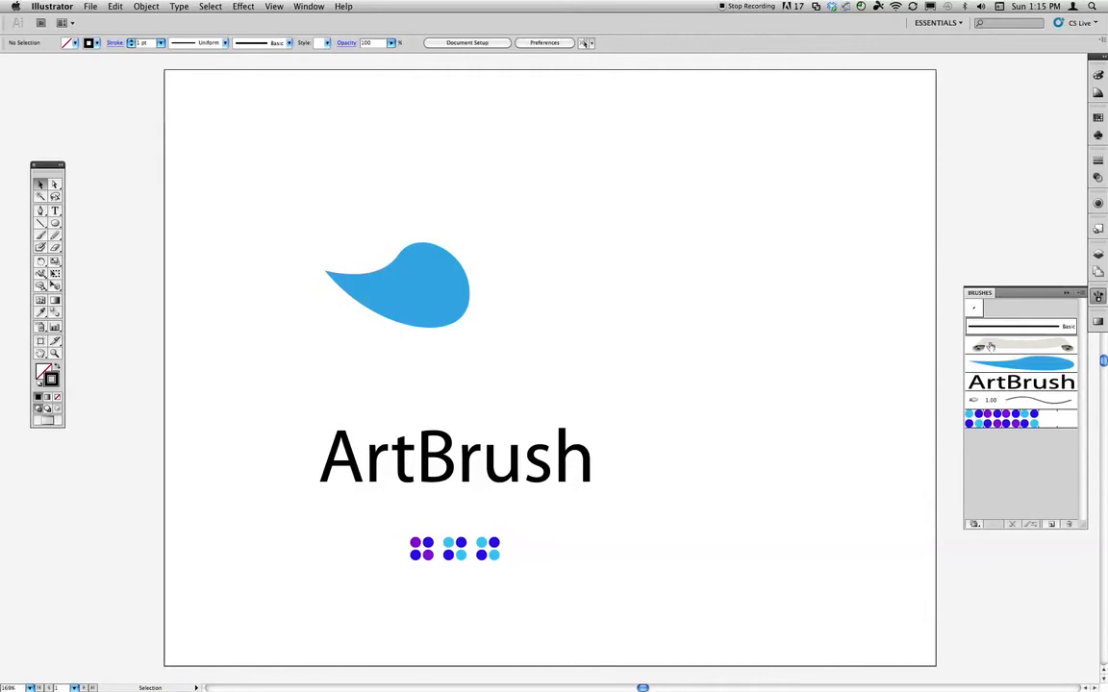
{"action": "left_click", "coordinate": [1019, 346]}
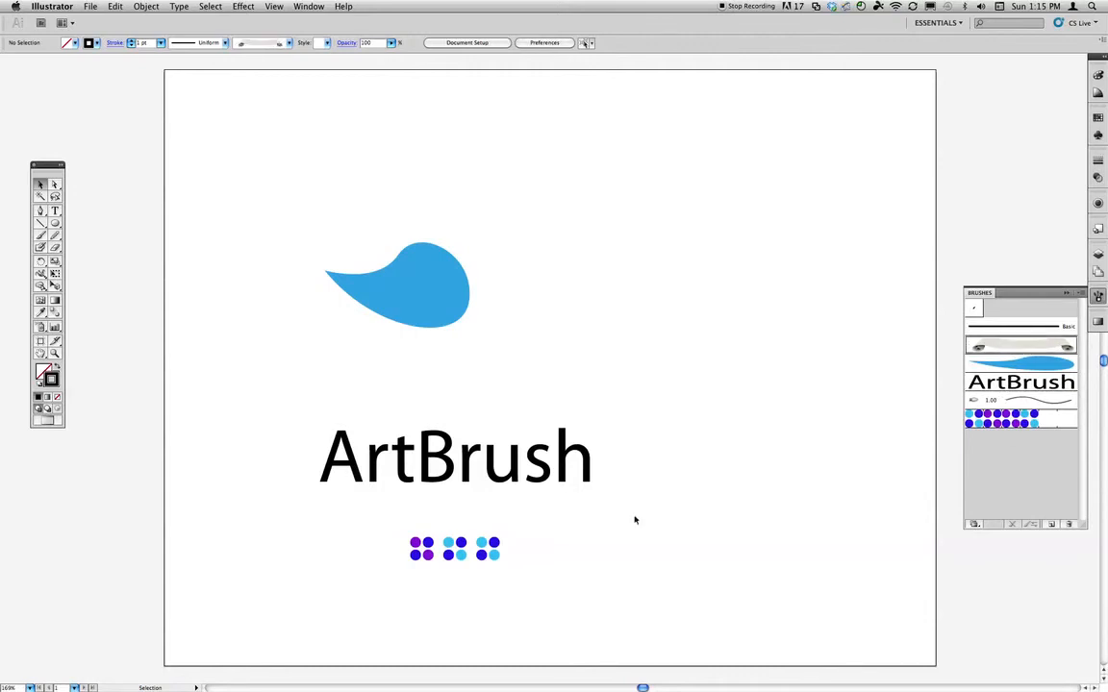
{"action": "left_click_drag", "start_coordinate": [965, 359], "coordinate": [383, 168]}
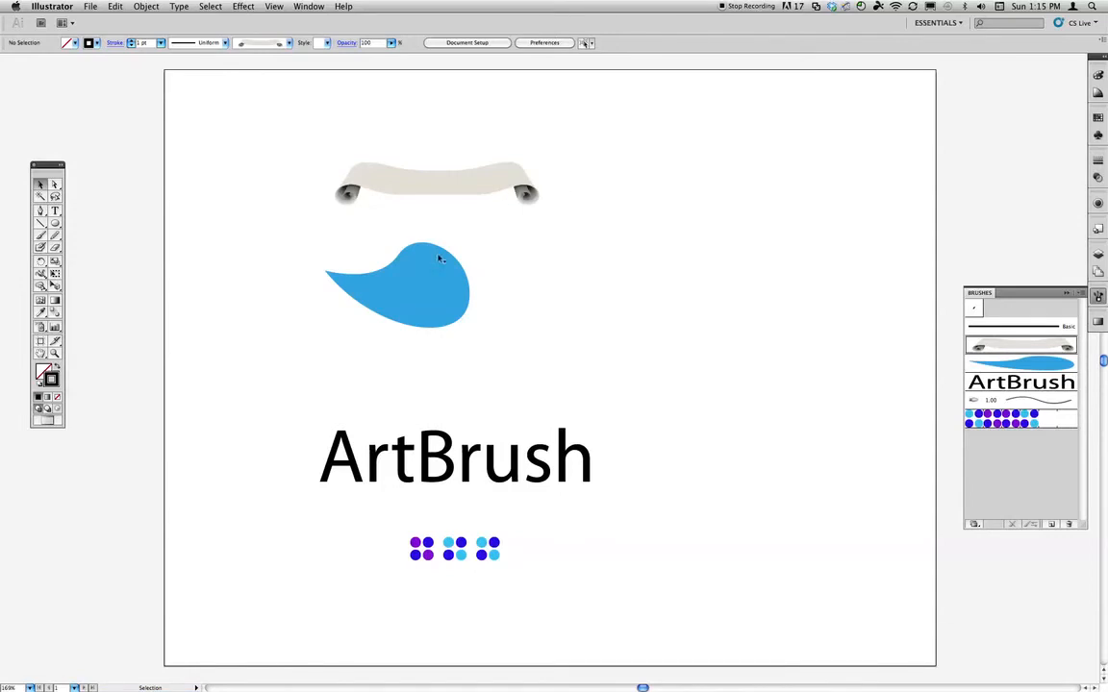
- Delete the banner, the "ArtBrush" text and the dotted pattern tiles, keeping only the blue teardrop
{"action": "left_click", "coordinate": [438, 182]}
{"action": "key", "text": "Delete"}
{"action": "left_click_drag", "start_coordinate": [231, 344], "coordinate": [632, 624]}
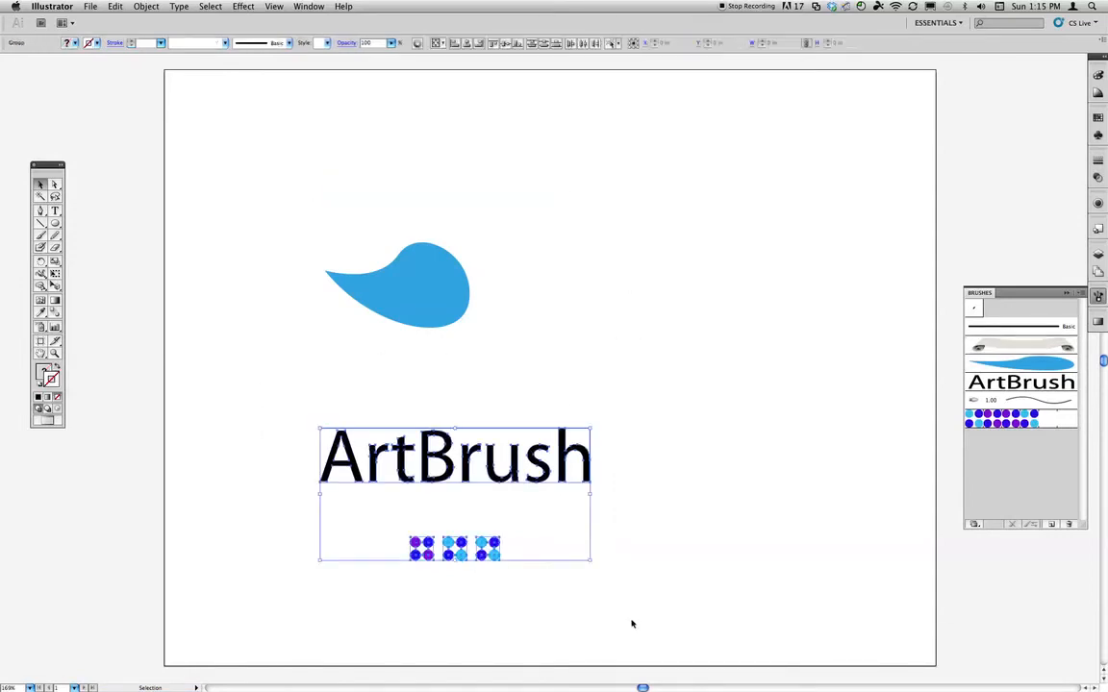
{"action": "key", "text": "Delete"}
- Scale the blue teardrop down proportionally about its center to about 0.36 in wide
{"action": "left_click", "coordinate": [415, 304]}
{"action": "left_click", "coordinate": [542, 311]}
{"action": "left_click", "coordinate": [455, 289]}
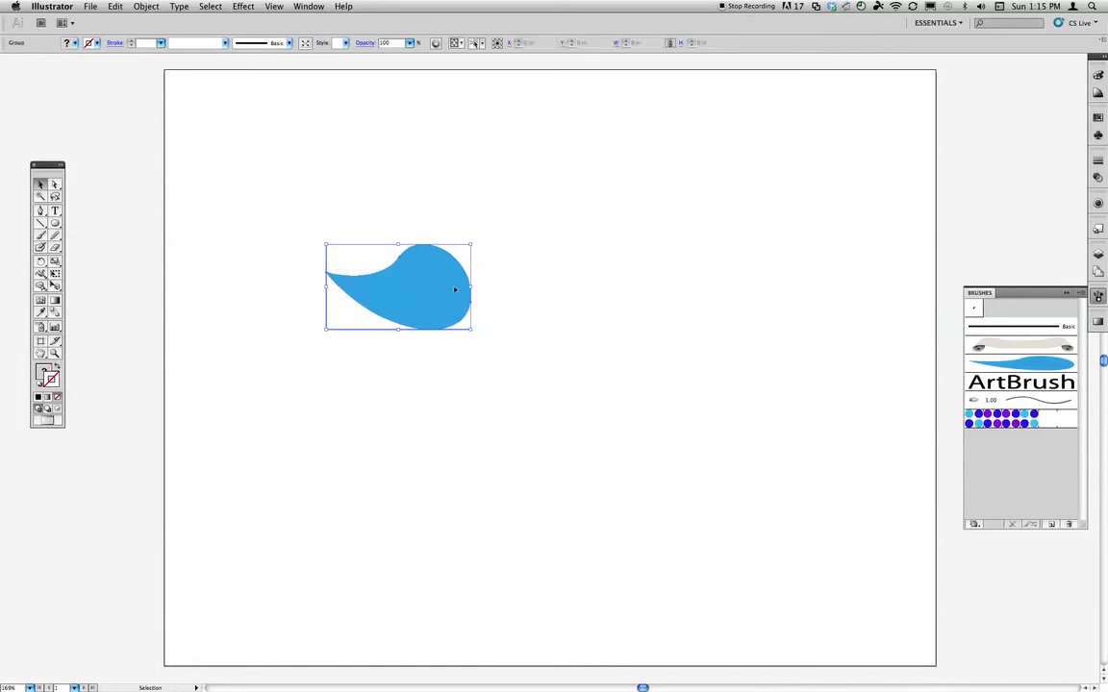
{"action": "left_click_drag", "start_coordinate": [472, 244], "coordinate": [412, 277]}
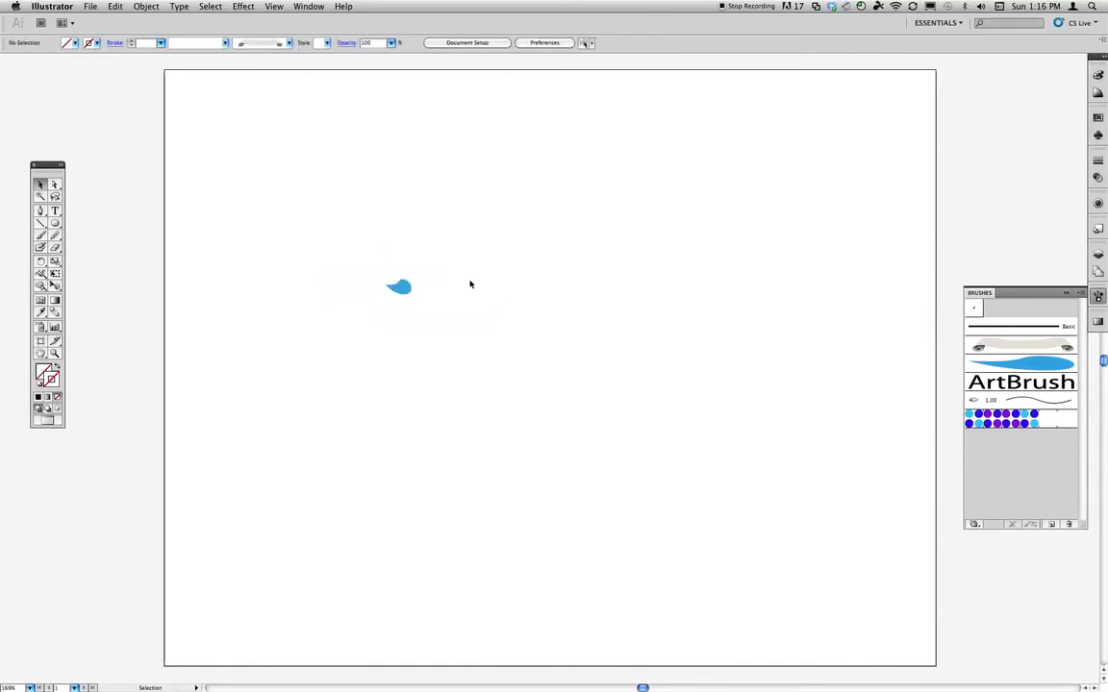
- Start a new scatter brush from the teardrop and set its scatter to Random from -98% to 102%
{"action": "left_click", "coordinate": [1083, 315]}
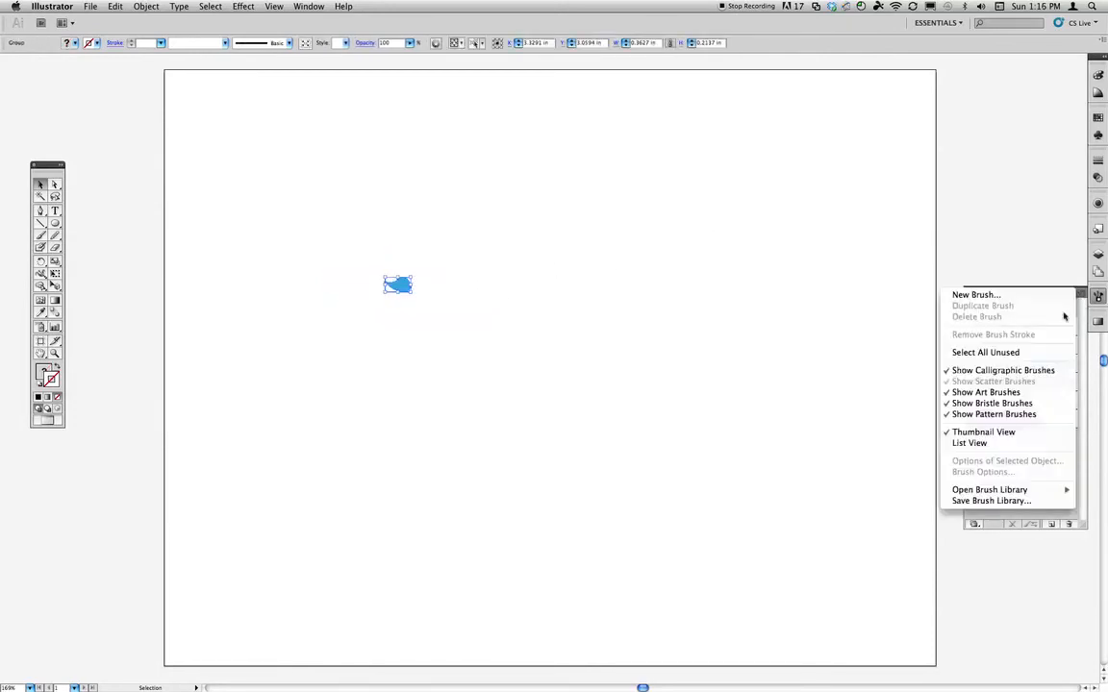
{"action": "left_click", "coordinate": [925, 293]}
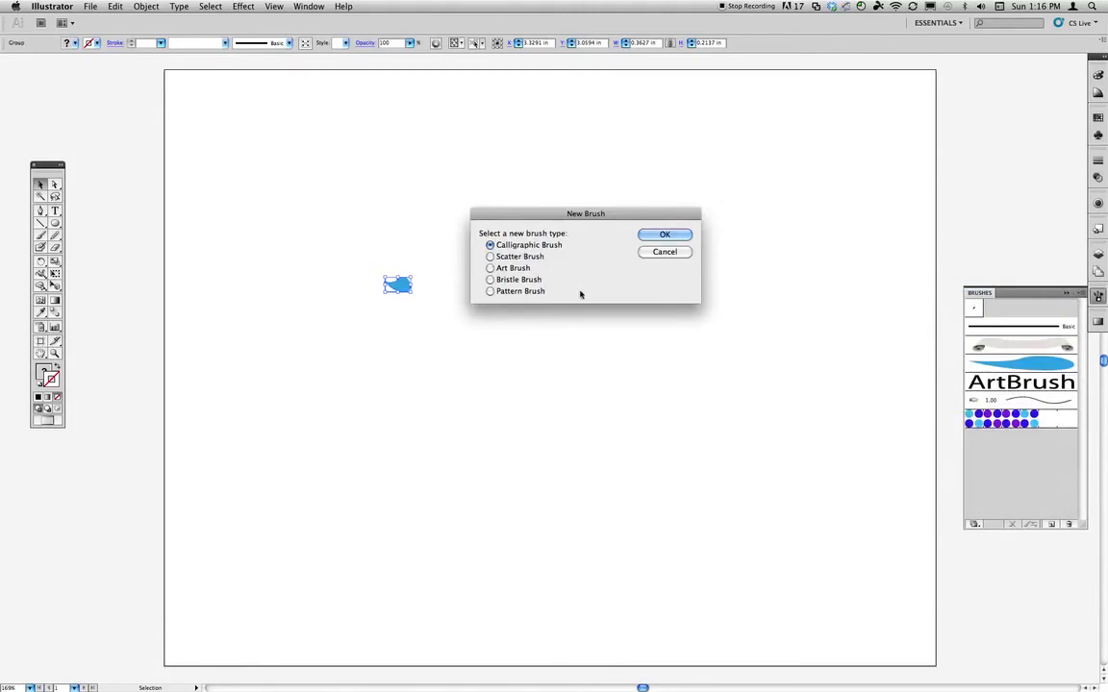
{"action": "left_click", "coordinate": [535, 255]}
{"action": "left_click", "coordinate": [664, 235]}
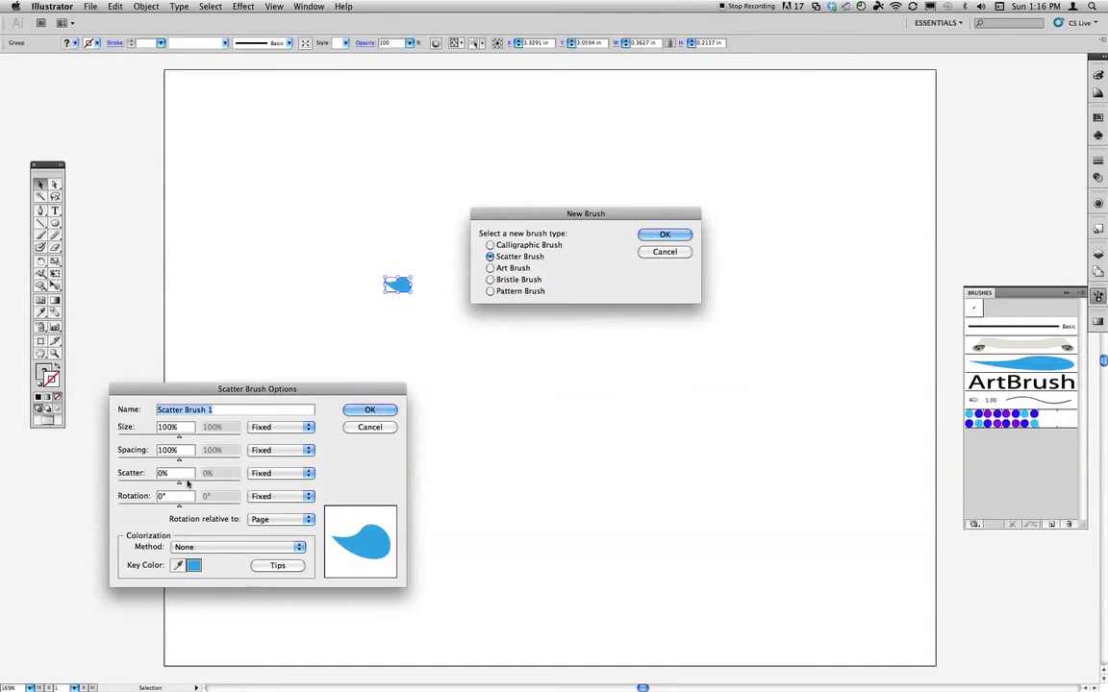
{"action": "mouse_move", "coordinate": [179, 486]}
{"action": "left_mouse_down"}
{"action": "mouse_move", "coordinate": [151, 488]}
{"action": "mouse_move", "coordinate": [169, 488]}
{"action": "left_mouse_up"}
{"action": "left_click", "coordinate": [279, 473]}
{"action": "left_click", "coordinate": [262, 484]}
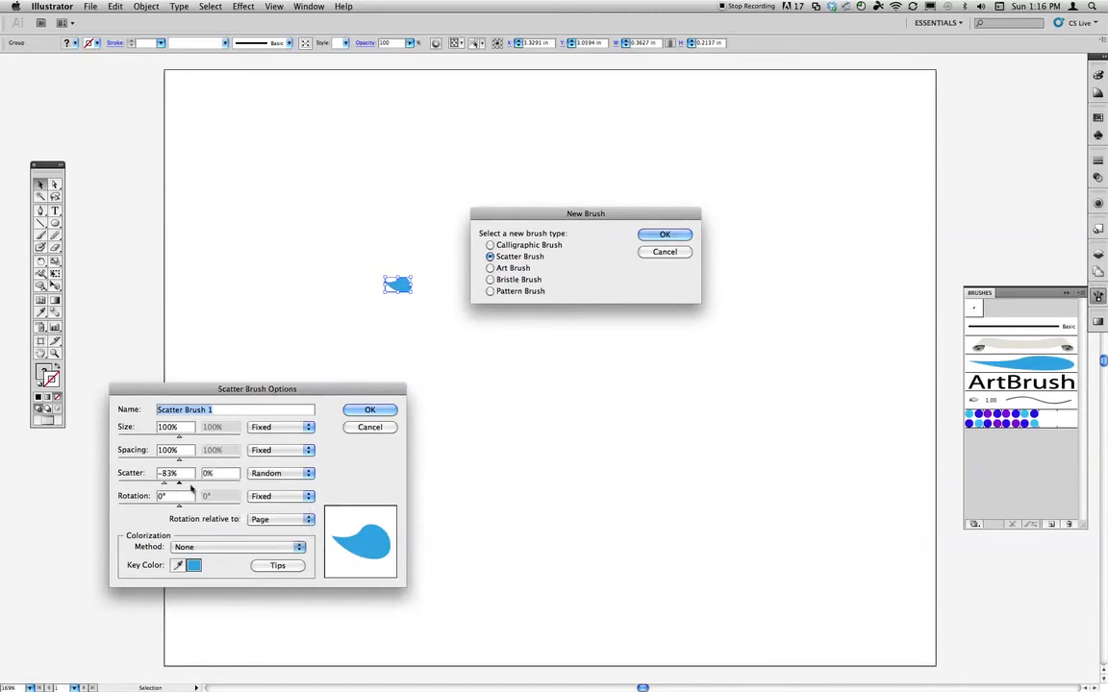
{"action": "left_click_drag", "start_coordinate": [197, 486], "coordinate": [165, 486]}
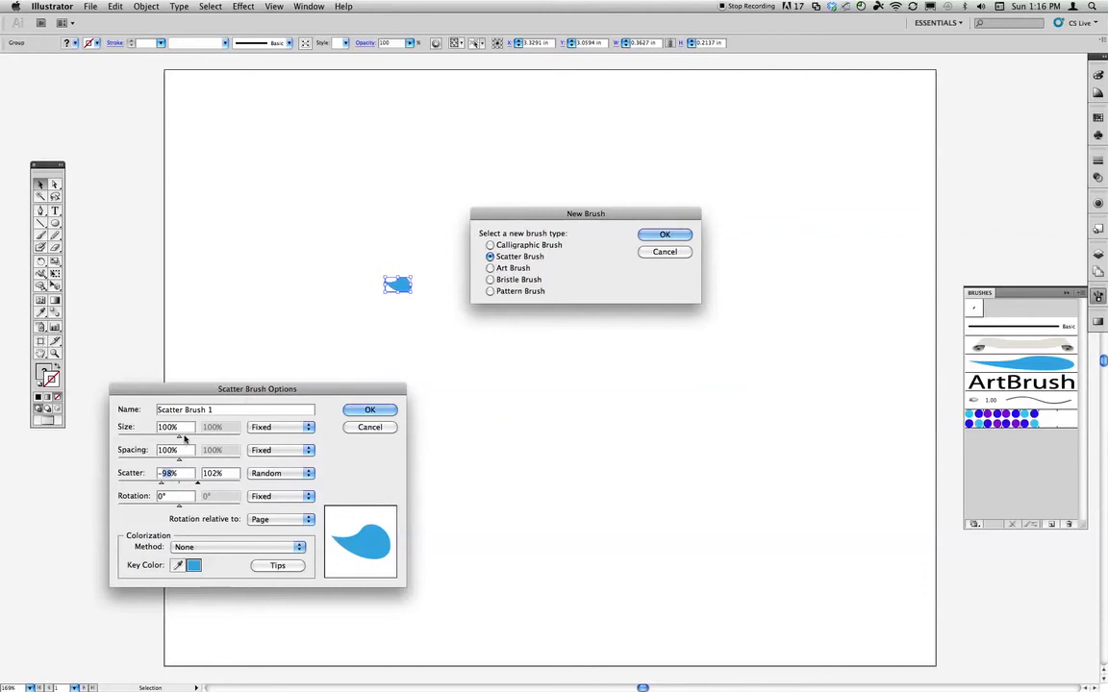
- Set the brush size to Pressure from 10% to 165% and spacing to Random from 10% to 45%, and create the brush
{"action": "left_click", "coordinate": [259, 430]}
{"action": "left_click", "coordinate": [267, 448]}
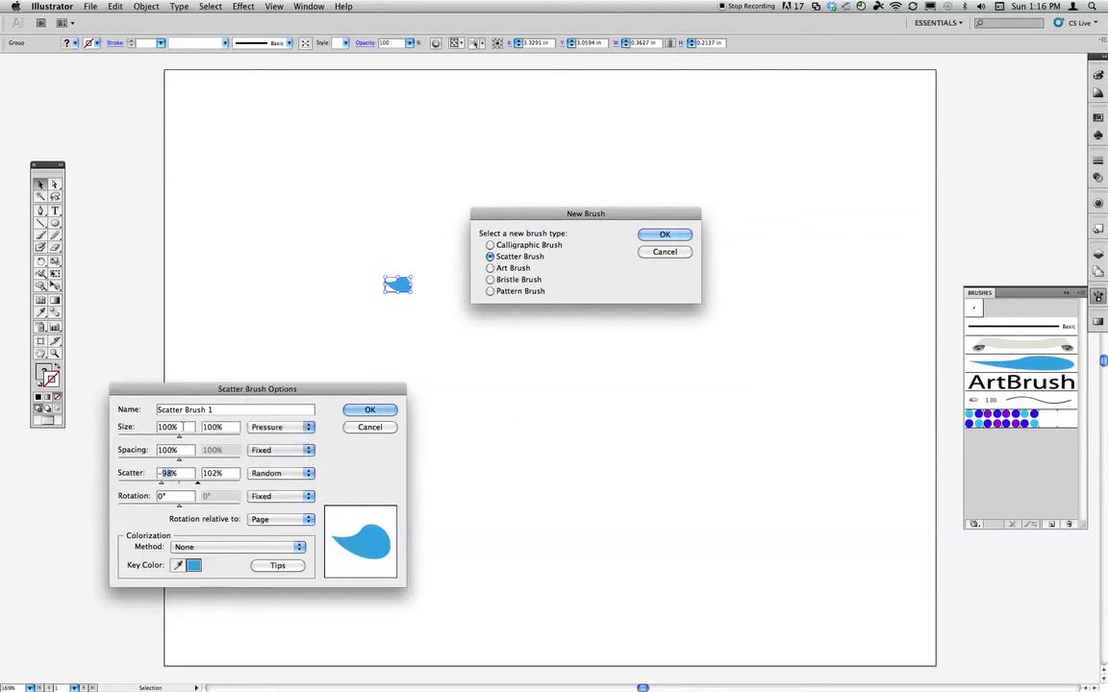
{"action": "mouse_move", "coordinate": [179, 440]}
{"action": "left_mouse_down"}
{"action": "mouse_move", "coordinate": [118, 448]}
{"action": "mouse_move", "coordinate": [197, 438]}
{"action": "left_mouse_up"}
{"action": "left_click", "coordinate": [274, 450]}
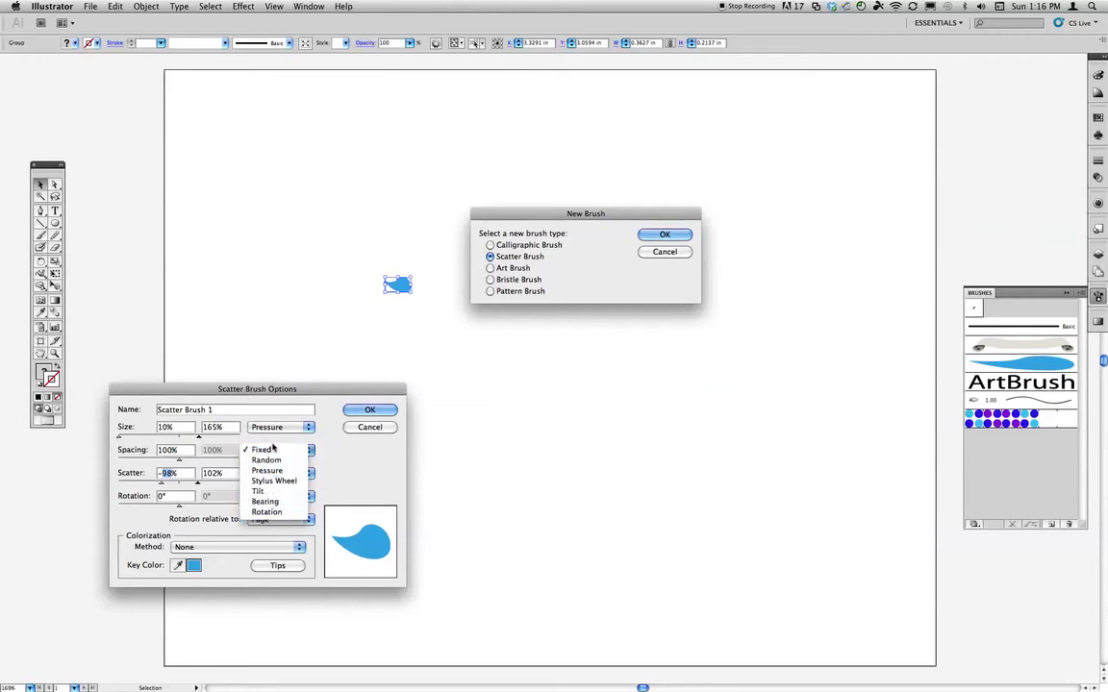
{"action": "left_click", "coordinate": [281, 460]}
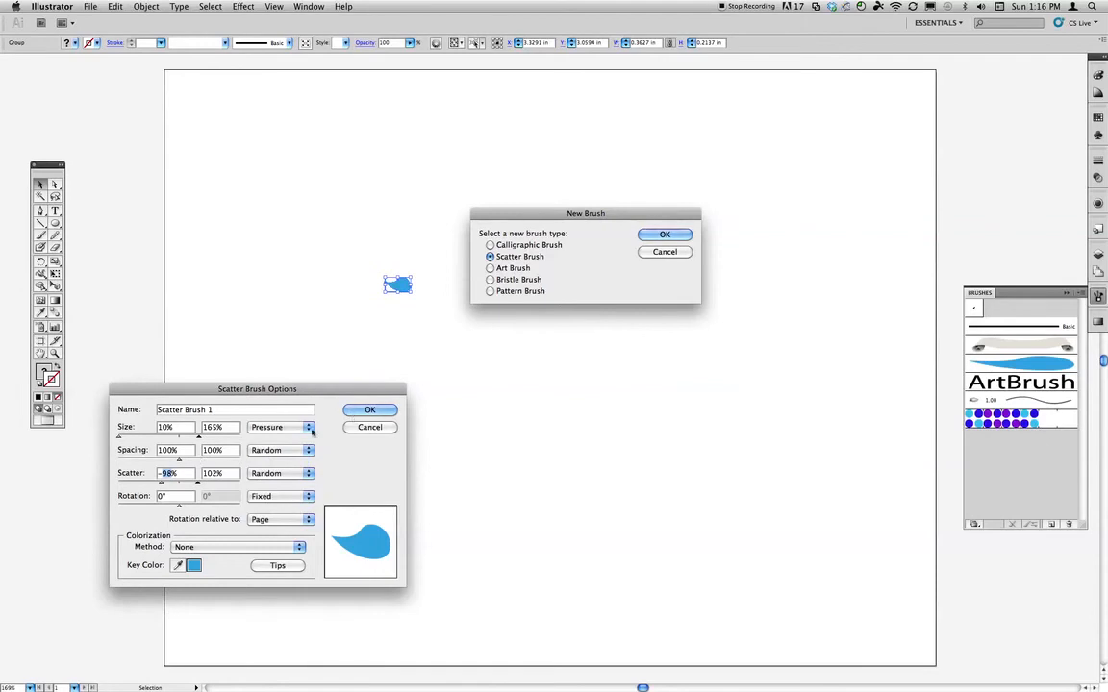
{"action": "left_click", "coordinate": [179, 461]}
{"action": "left_click_drag", "start_coordinate": [214, 461], "coordinate": [144, 463]}
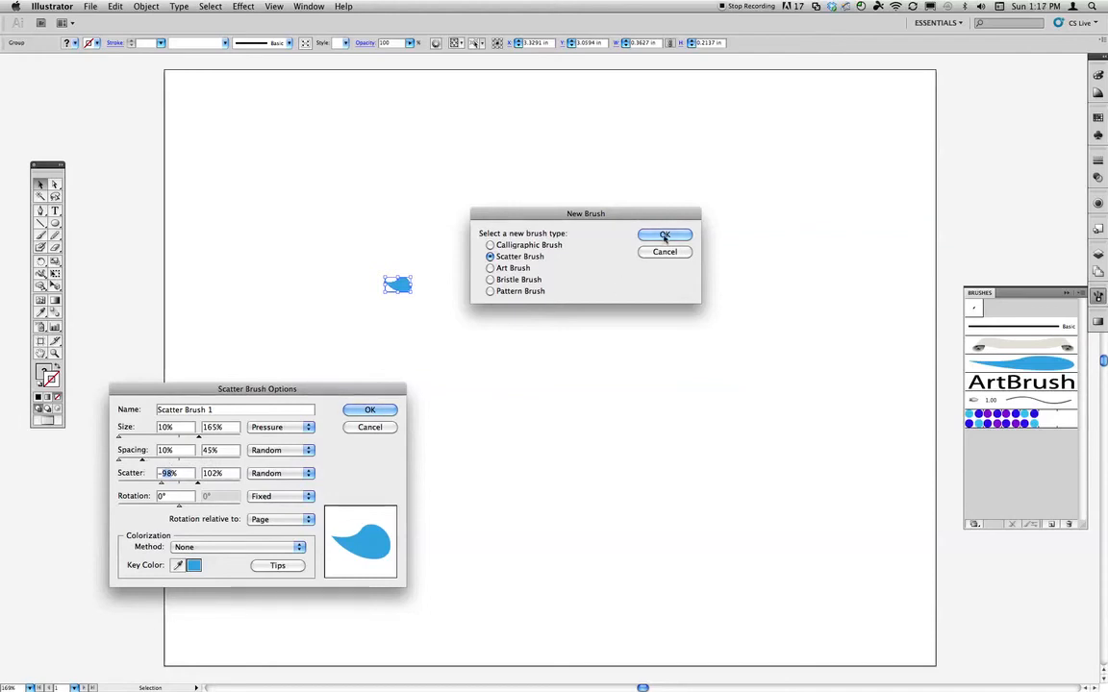
{"action": "left_click", "coordinate": [369, 409]}
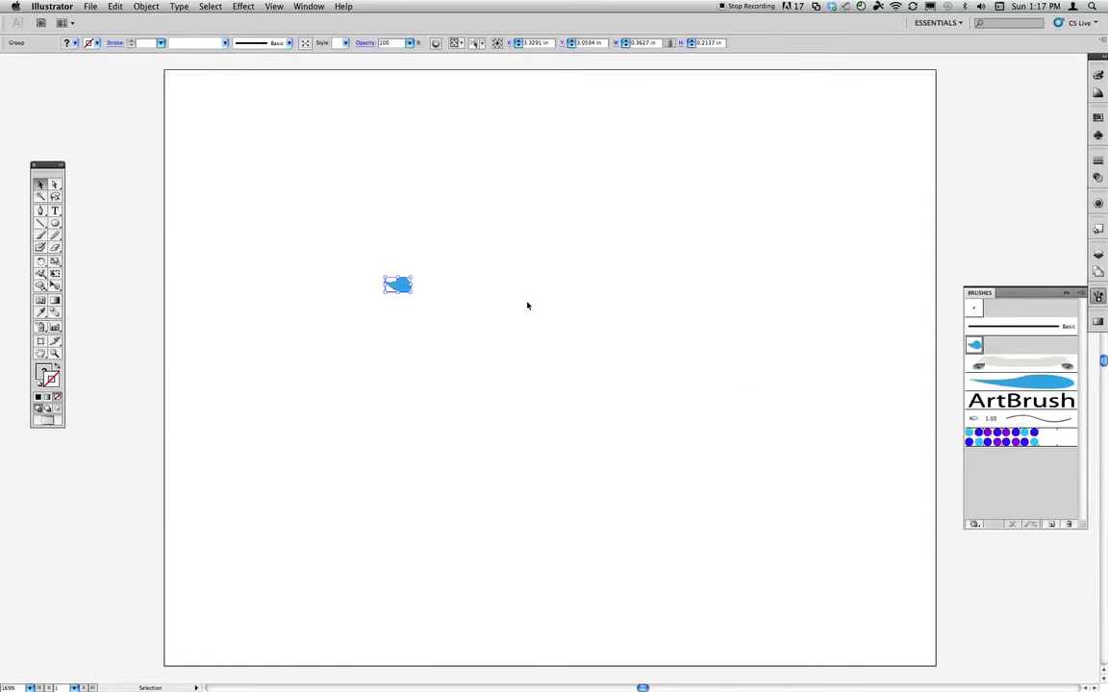
- Paint two long wavy strokes with the teardrop scatter brush, one below and one heavier stroke above the original teardrop
{"action": "left_click", "coordinate": [193, 272]}
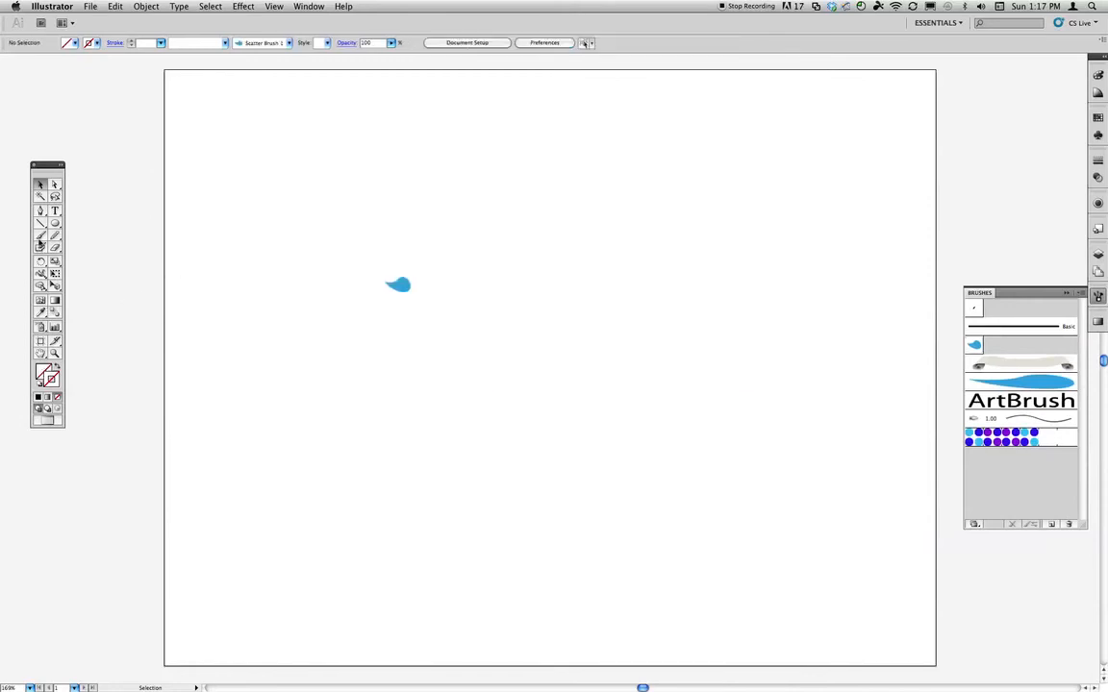
{"action": "left_click", "coordinate": [40, 236]}
{"action": "left_click_drag", "start_coordinate": [276, 463], "coordinate": [347, 410]}
{"action": "left_click_drag", "start_coordinate": [567, 334], "coordinate": [571, 302]}
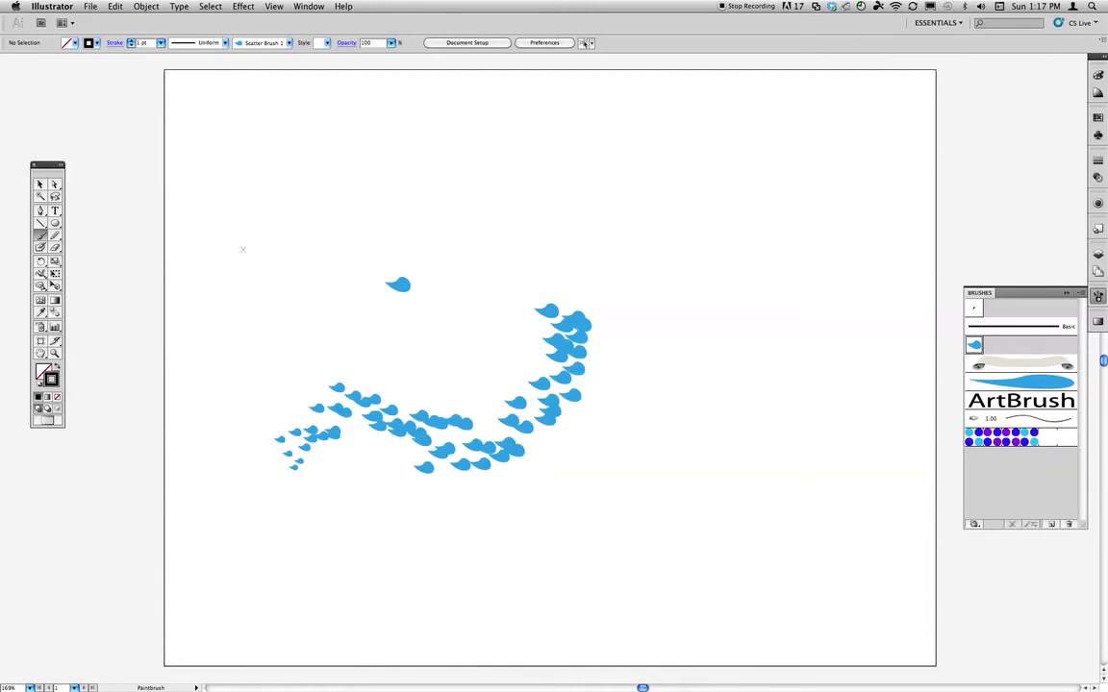
{"action": "mouse_move", "coordinate": [289, 190]}
{"action": "left_mouse_down"}
{"action": "mouse_move", "coordinate": [377, 205]}
{"action": "mouse_move", "coordinate": [586, 141]}
{"action": "mouse_move", "coordinate": [648, 176]}
{"action": "left_mouse_up"}
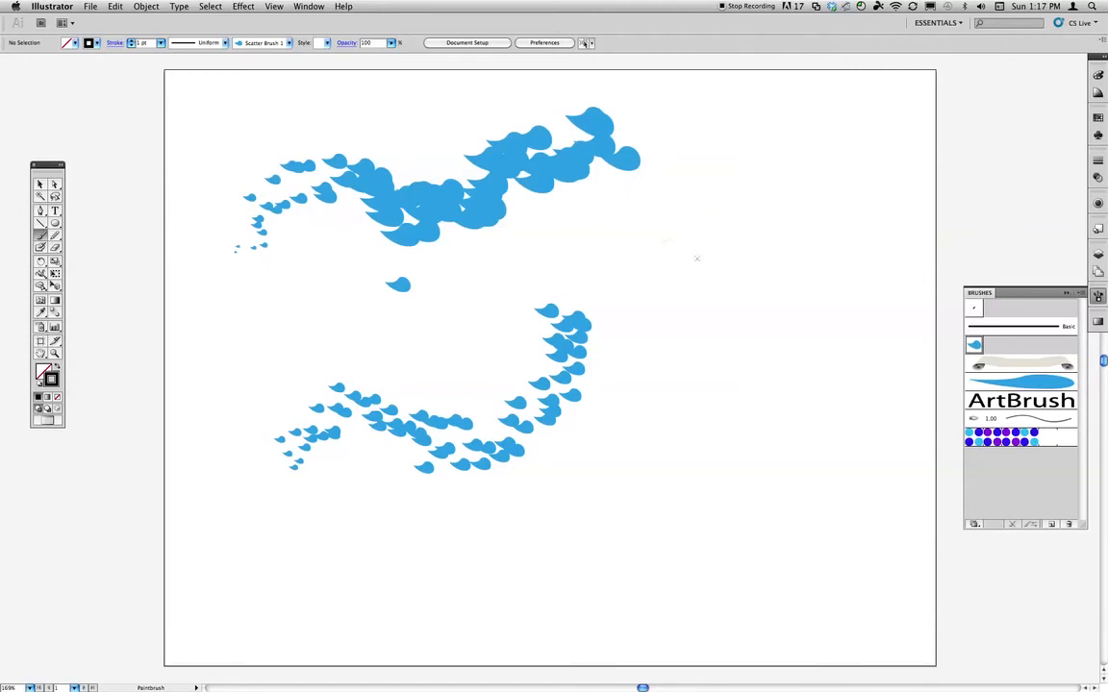
- Paint shorter teardrop scatter strokes down the artboard's right side and lighter ones across its lower area
{"action": "left_click_drag", "start_coordinate": [696, 258], "coordinate": [746, 416]}
{"action": "left_click_drag", "start_coordinate": [686, 379], "coordinate": [775, 490]}
{"action": "left_click_drag", "start_coordinate": [637, 464], "coordinate": [663, 551]}
{"action": "left_click_drag", "start_coordinate": [581, 556], "coordinate": [683, 600]}
{"action": "left_click_drag", "start_coordinate": [633, 540], "coordinate": [639, 541]}
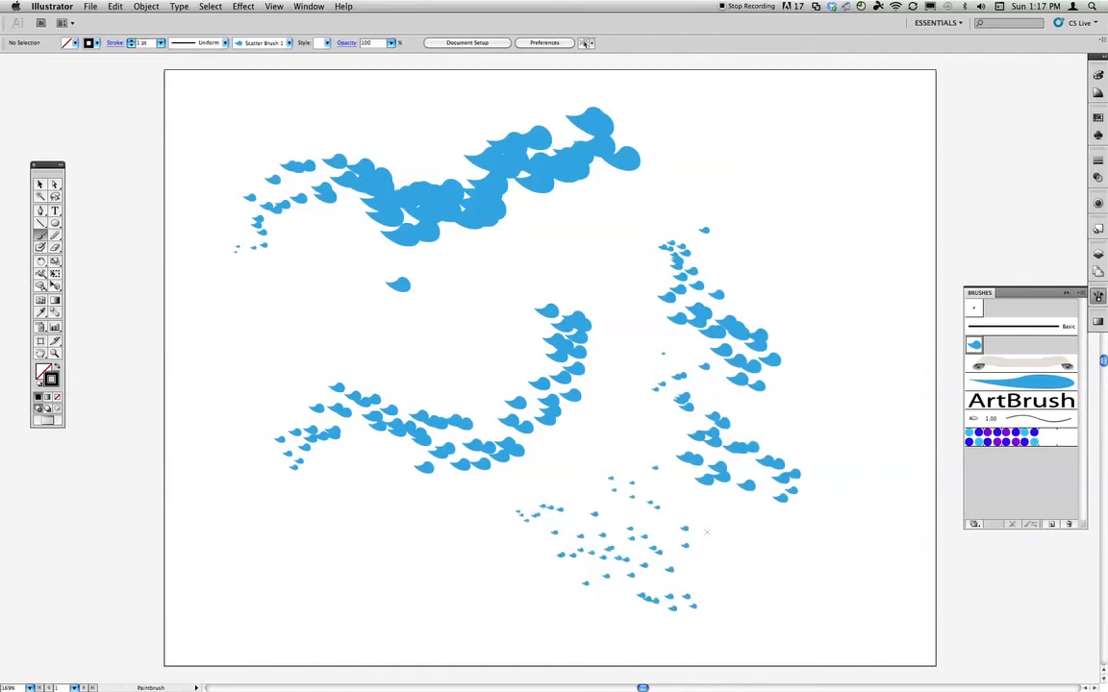
{"action": "mouse_move", "coordinate": [709, 532]}
{"action": "left_mouse_down"}
{"action": "mouse_move", "coordinate": [784, 546]}
{"action": "mouse_move", "coordinate": [747, 575]}
{"action": "mouse_move", "coordinate": [819, 600]}
{"action": "left_mouse_up"}
{"action": "left_click_drag", "start_coordinate": [714, 506], "coordinate": [814, 485]}
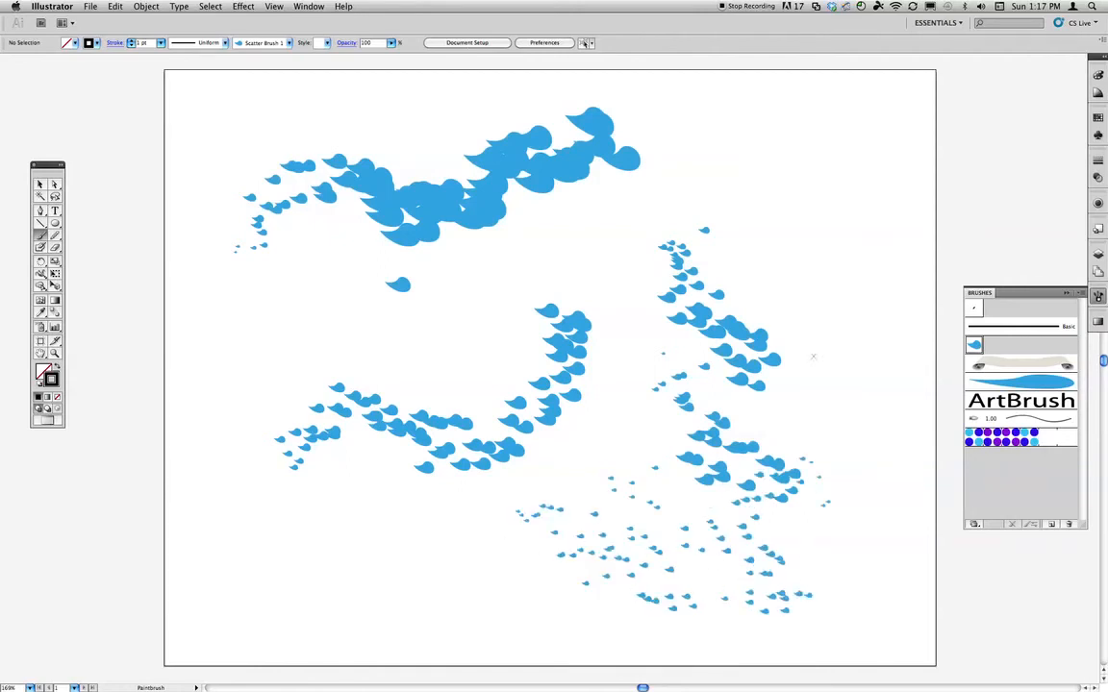
{"action": "left_click_drag", "start_coordinate": [312, 495], "coordinate": [274, 570]}
{"action": "left_click_drag", "start_coordinate": [350, 536], "coordinate": [373, 560]}
{"action": "left_click_drag", "start_coordinate": [327, 500], "coordinate": [343, 538]}
{"action": "mouse_move", "coordinate": [417, 514]}
{"action": "left_mouse_down"}
{"action": "mouse_move", "coordinate": [438, 581]}
{"action": "mouse_move", "coordinate": [398, 633]}
{"action": "left_mouse_up"}
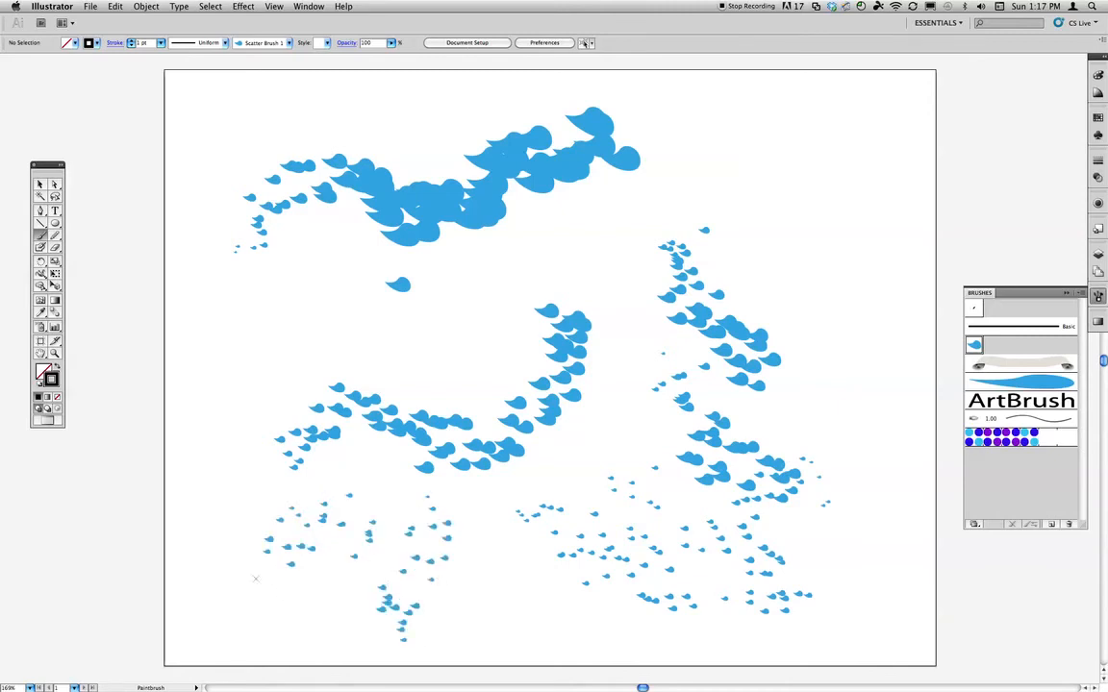
- Paint more short teardrop scatter strokes in the artboard's lower-left corner and down through its middle
{"action": "left_click_drag", "start_coordinate": [255, 579], "coordinate": [256, 630]}
{"action": "left_click_drag", "start_coordinate": [314, 580], "coordinate": [319, 650]}
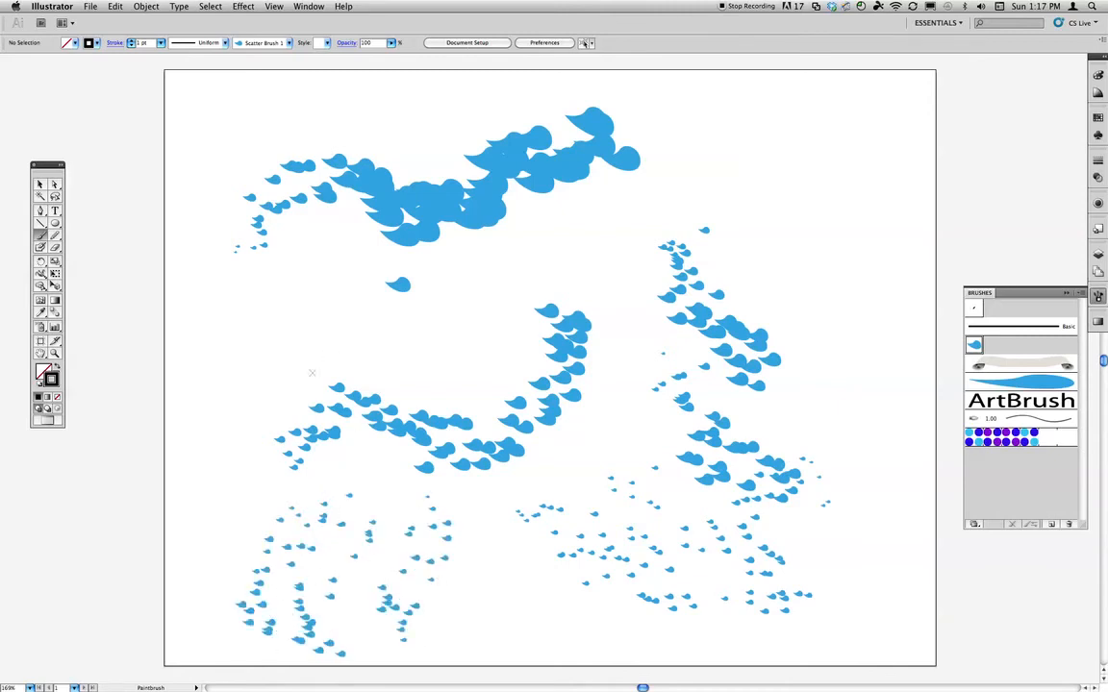
{"action": "left_click_drag", "start_coordinate": [622, 299], "coordinate": [625, 303]}
{"action": "mouse_move", "coordinate": [599, 396]}
{"action": "left_mouse_down"}
{"action": "mouse_move", "coordinate": [531, 507]}
{"action": "mouse_move", "coordinate": [546, 521]}
{"action": "mouse_move", "coordinate": [547, 614]}
{"action": "left_mouse_up"}
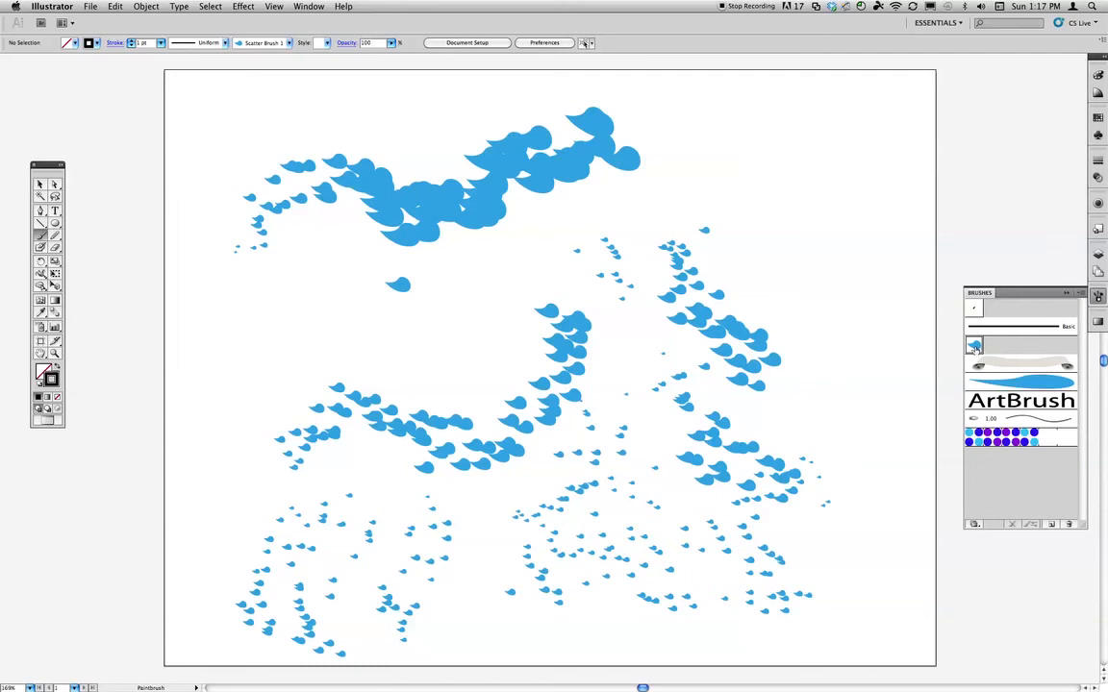
- Edit the teardrop scatter brush: maximum size 90%, maximum spacing 47%, scatter from -111% to 410%, and rotation -65°
{"action": "double_click", "coordinate": [974, 348]}
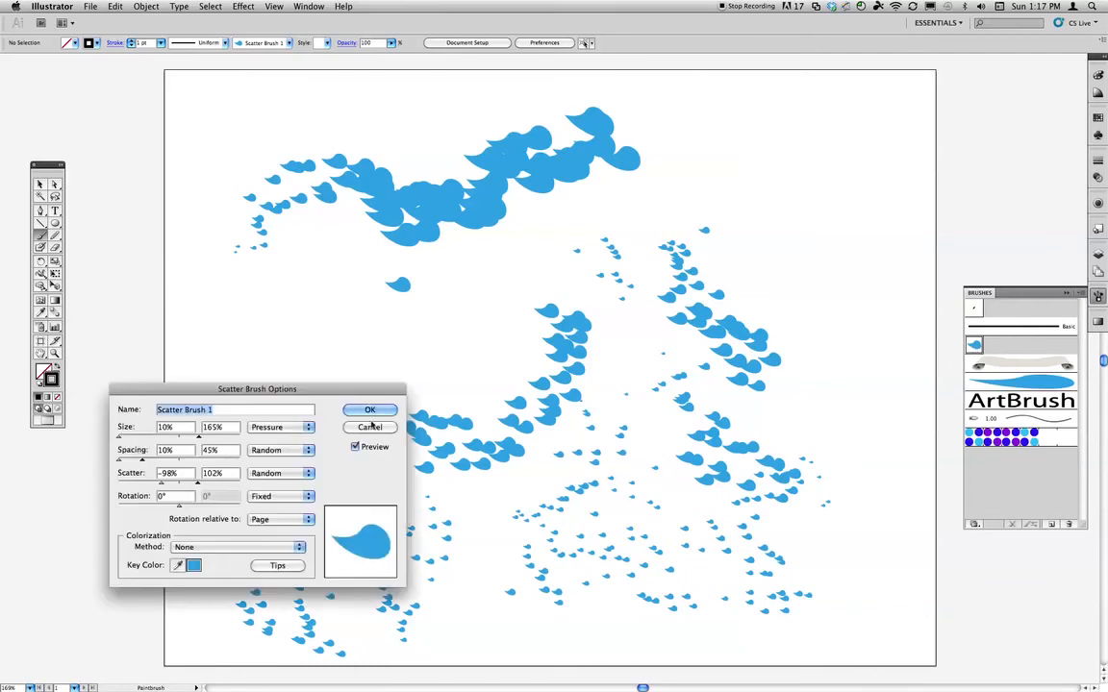
{"action": "left_click", "coordinate": [355, 447]}
{"action": "mouse_move", "coordinate": [316, 389]}
{"action": "left_mouse_down"}
{"action": "mouse_move", "coordinate": [848, 173]}
{"action": "mouse_move", "coordinate": [911, 74]}
{"action": "mouse_move", "coordinate": [924, 73]}
{"action": "left_mouse_up"}
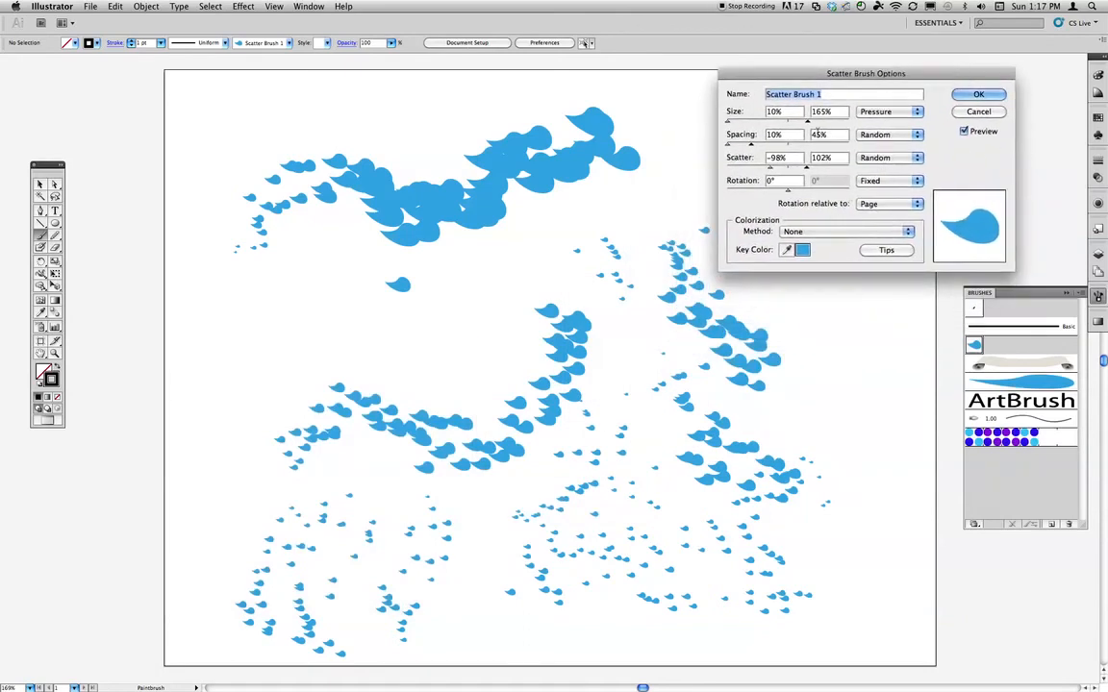
{"action": "mouse_move", "coordinate": [806, 122]}
{"action": "left_mouse_down"}
{"action": "mouse_move", "coordinate": [764, 123]}
{"action": "mouse_move", "coordinate": [782, 123]}
{"action": "mouse_move", "coordinate": [759, 145]}
{"action": "mouse_move", "coordinate": [771, 145]}
{"action": "mouse_move", "coordinate": [747, 146]}
{"action": "mouse_move", "coordinate": [767, 169]}
{"action": "mouse_move", "coordinate": [754, 168]}
{"action": "mouse_move", "coordinate": [832, 169]}
{"action": "left_mouse_up"}
{"action": "left_click_drag", "start_coordinate": [752, 169], "coordinate": [766, 193]}
- Set the scatter brush's rotation to Random from -180° to 180° and apply the brush changes to the existing strokes
{"action": "left_click", "coordinate": [883, 181]}
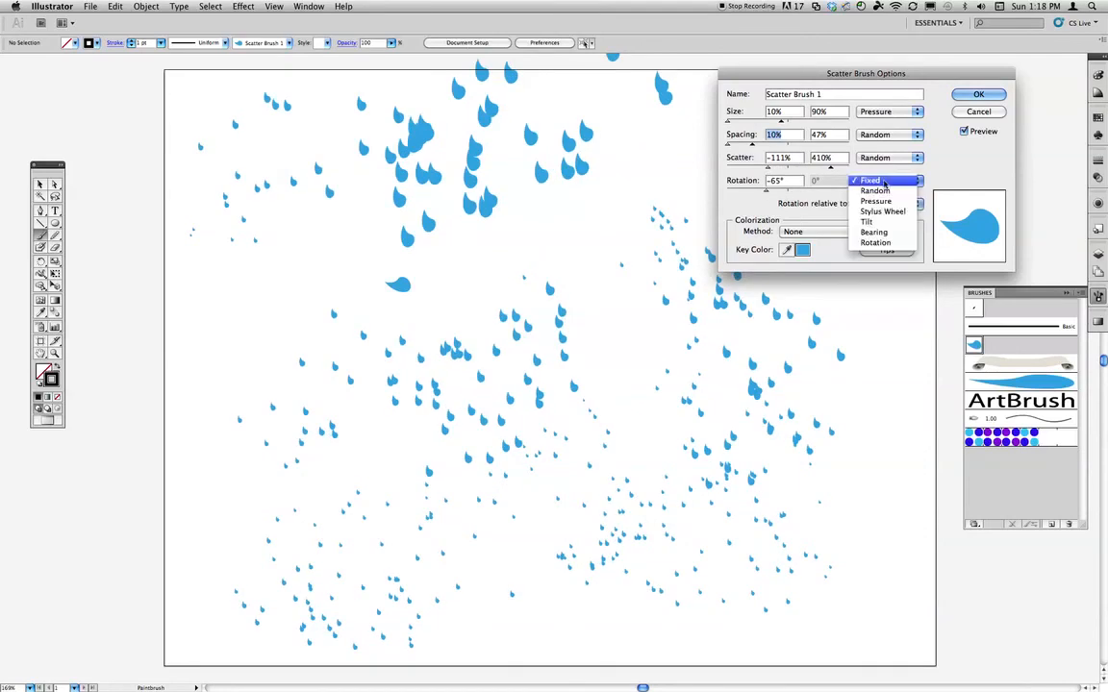
{"action": "left_click", "coordinate": [864, 191]}
{"action": "left_click_drag", "start_coordinate": [789, 191], "coordinate": [704, 191]}
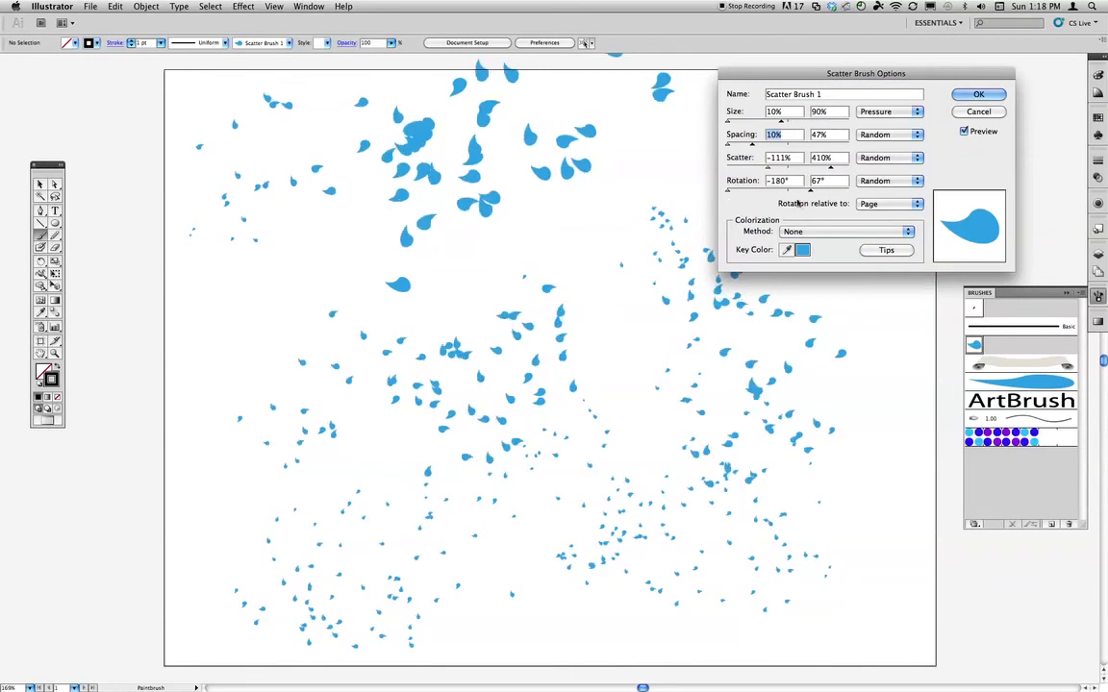
{"action": "left_click_drag", "start_coordinate": [813, 193], "coordinate": [848, 193]}
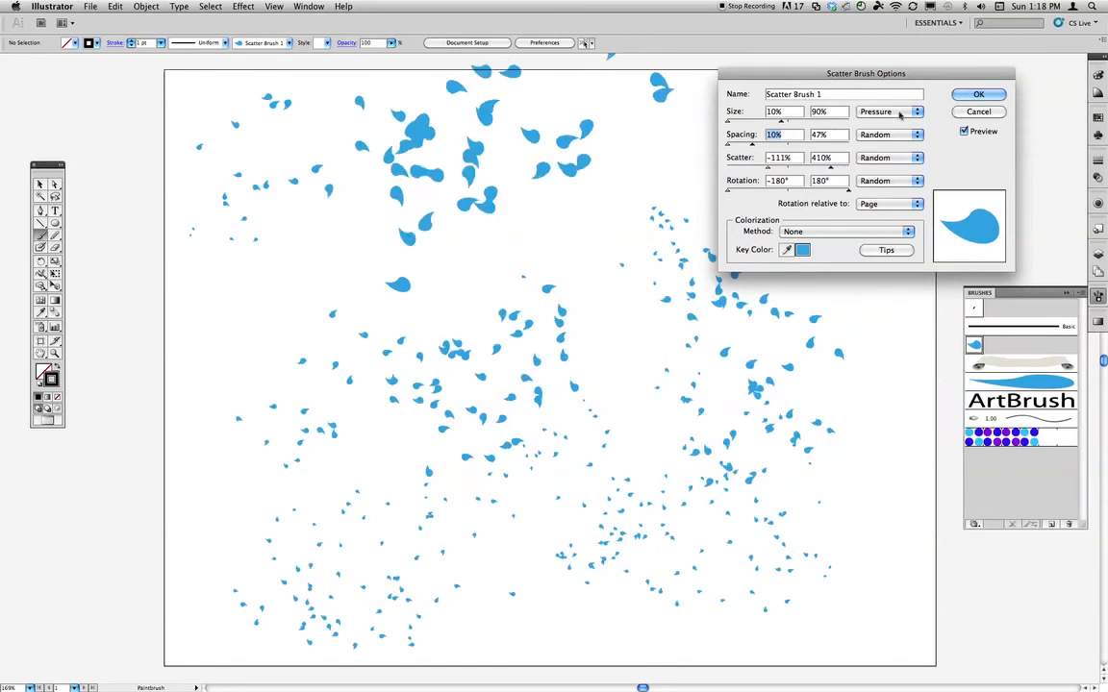
{"action": "left_click", "coordinate": [966, 96]}
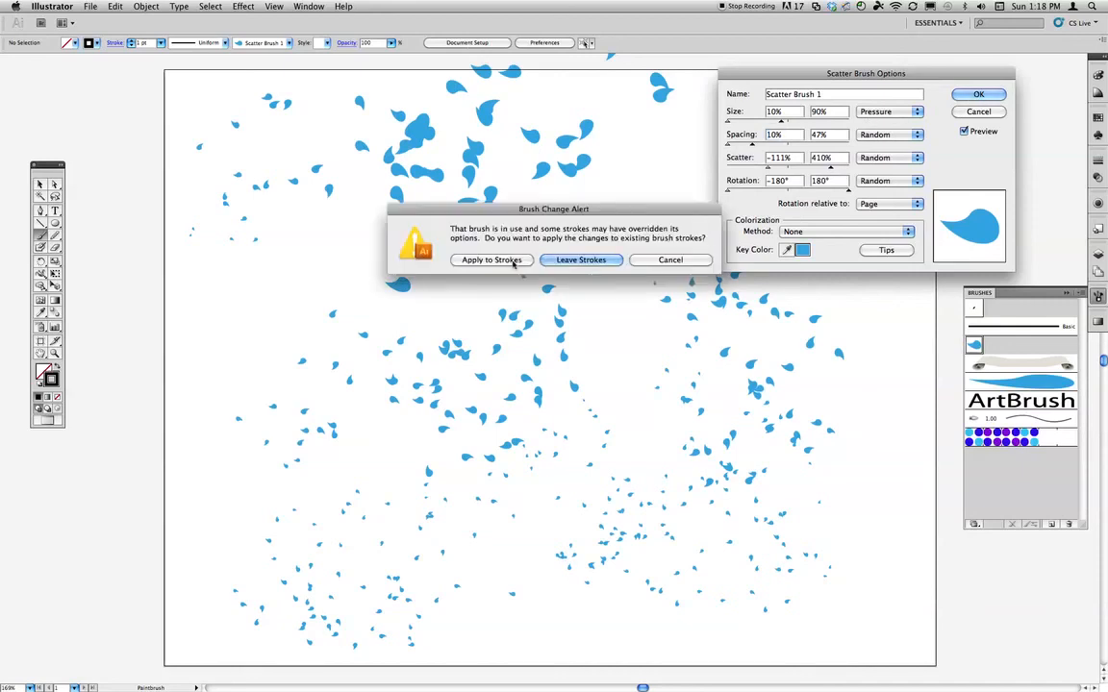
{"action": "left_click", "coordinate": [509, 256]}
- Paint more strokes with the edited teardrop brush across the artboard's upper right and lower middle
{"action": "left_click_drag", "start_coordinate": [575, 245], "coordinate": [659, 300]}
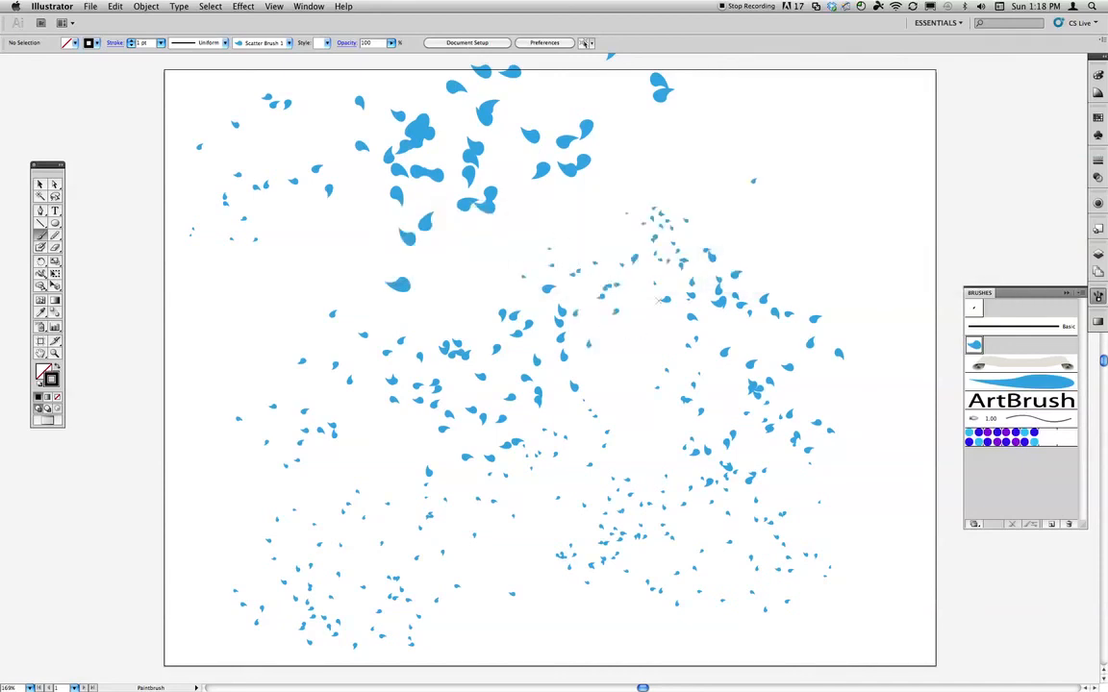
{"action": "mouse_move", "coordinate": [727, 174]}
{"action": "left_mouse_down"}
{"action": "mouse_move", "coordinate": [880, 332]}
{"action": "mouse_move", "coordinate": [912, 404]}
{"action": "left_mouse_up"}
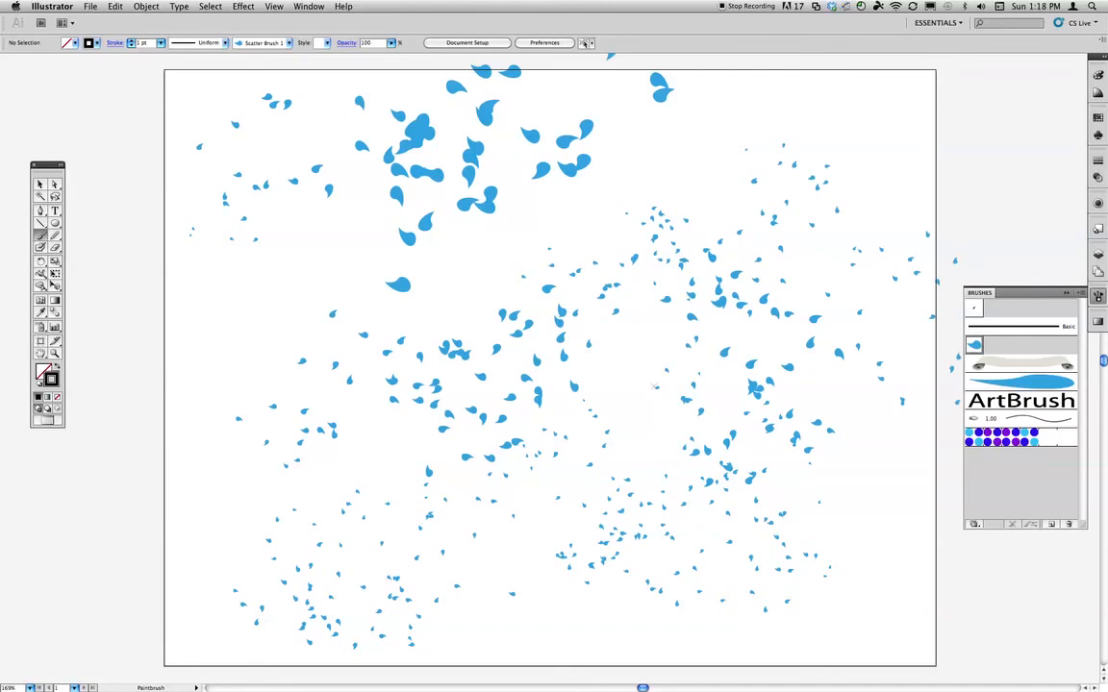
{"action": "left_click_drag", "start_coordinate": [666, 489], "coordinate": [633, 446]}
{"action": "left_click_drag", "start_coordinate": [541, 449], "coordinate": [498, 511]}
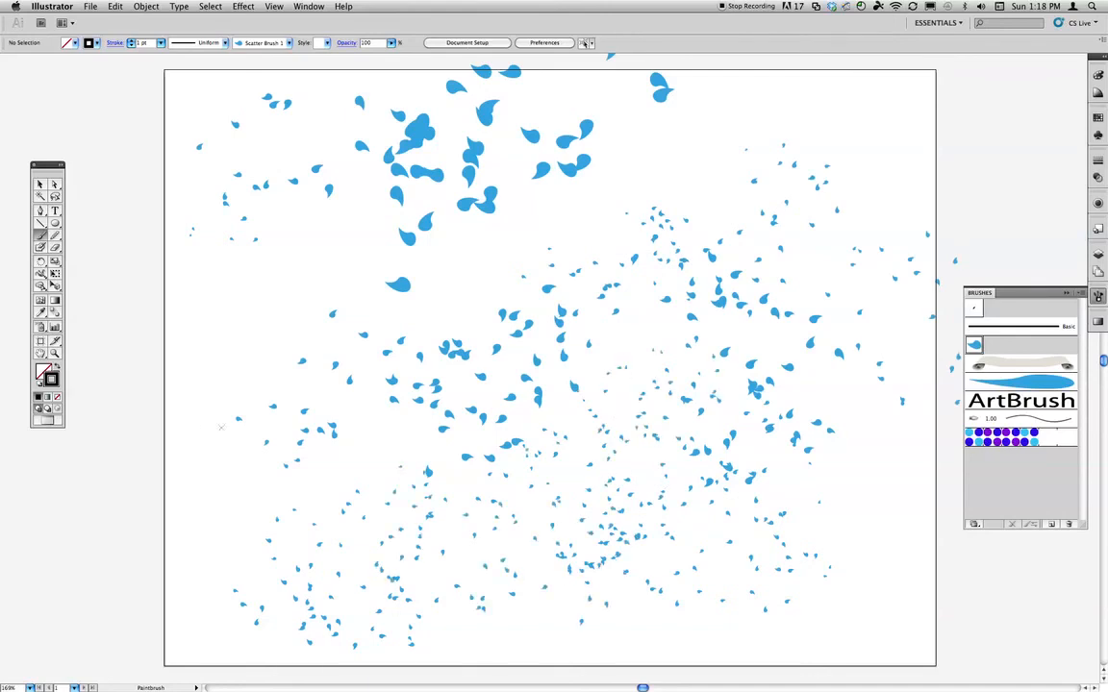
- Set the teardrop scatter brush's colorization method to Hue Shift, choosing Leave Strokes for the existing artwork
{"action": "double_click", "coordinate": [975, 346]}
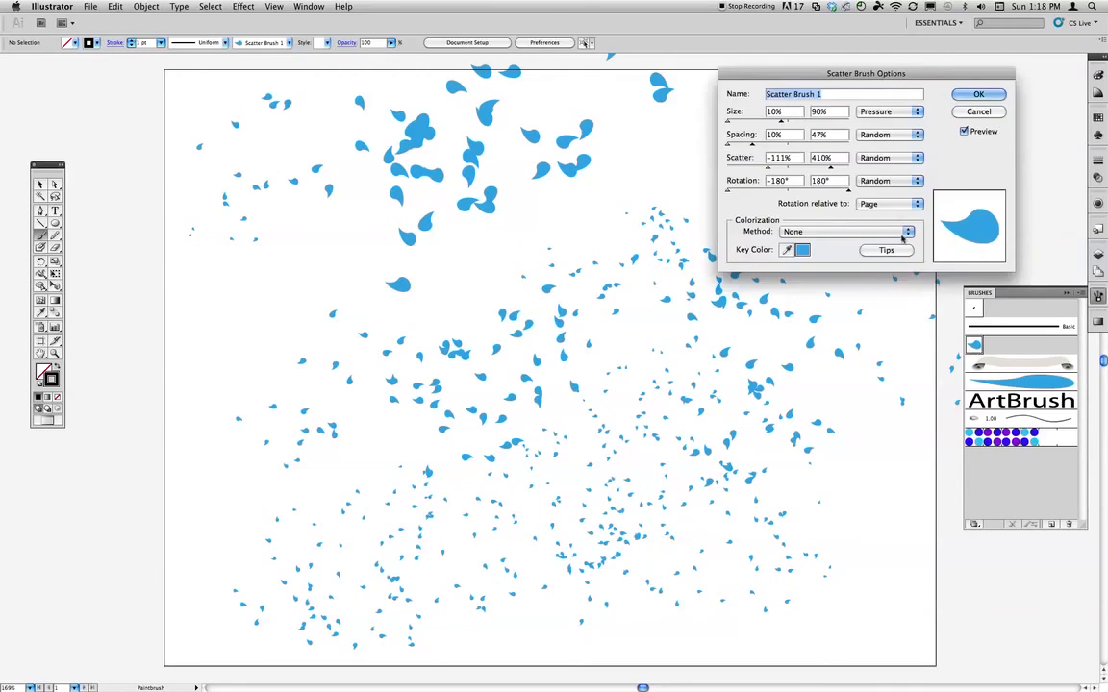
{"action": "left_click", "coordinate": [841, 230]}
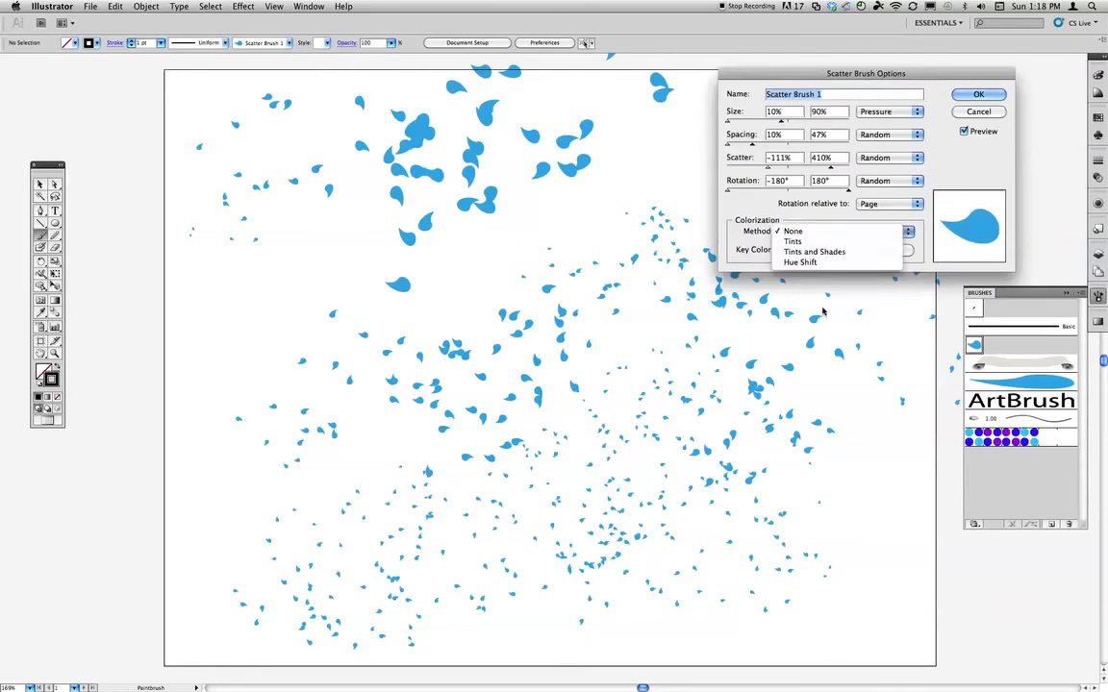
{"action": "left_click", "coordinate": [801, 262]}
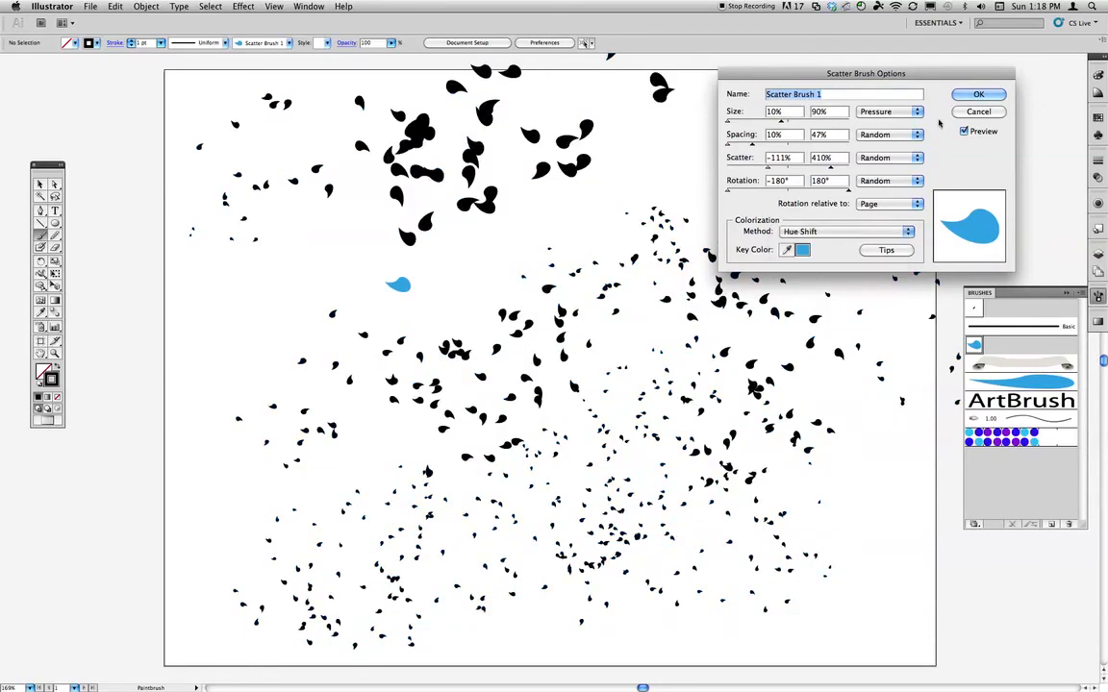
{"action": "left_click", "coordinate": [977, 95]}
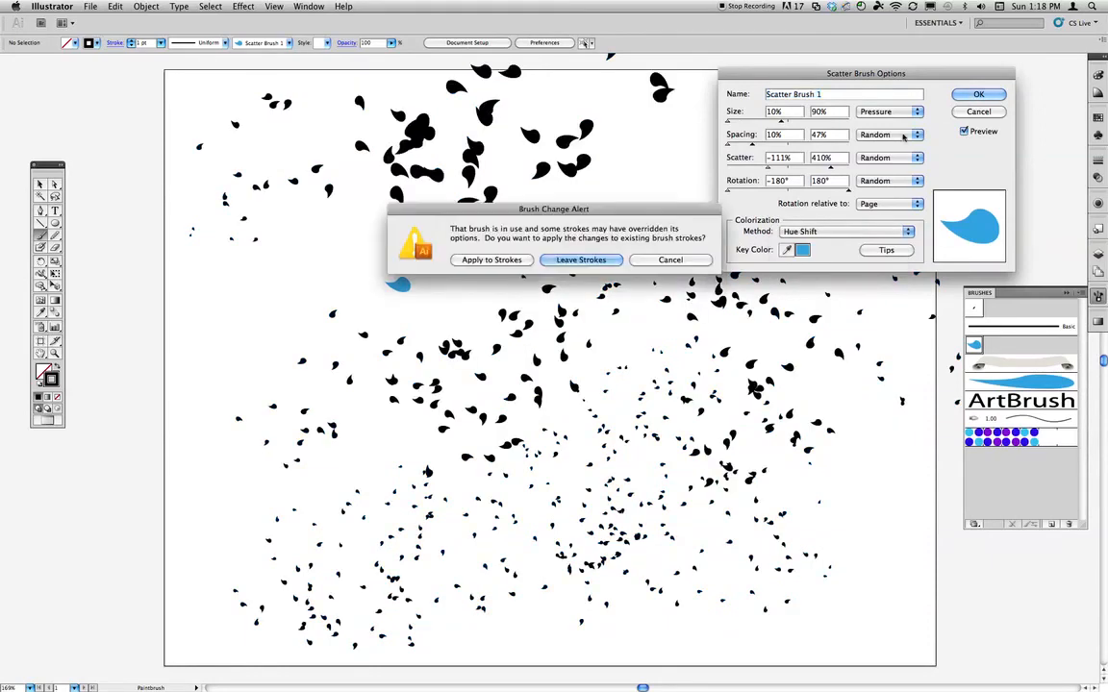
{"action": "left_click", "coordinate": [557, 260]}
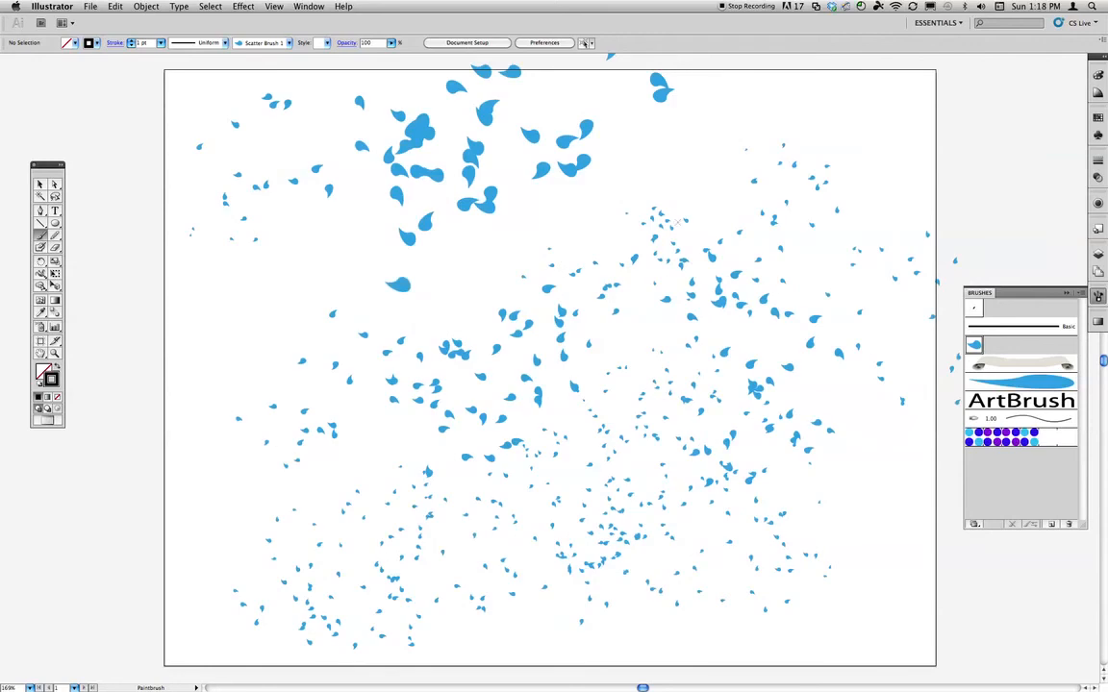
- Choose a light orange stroke swatch and paint teardrop scatter strokes in the artboard's lower middle and lower right
{"action": "left_click", "coordinate": [1098, 119]}
{"action": "left_click", "coordinate": [1098, 75]}
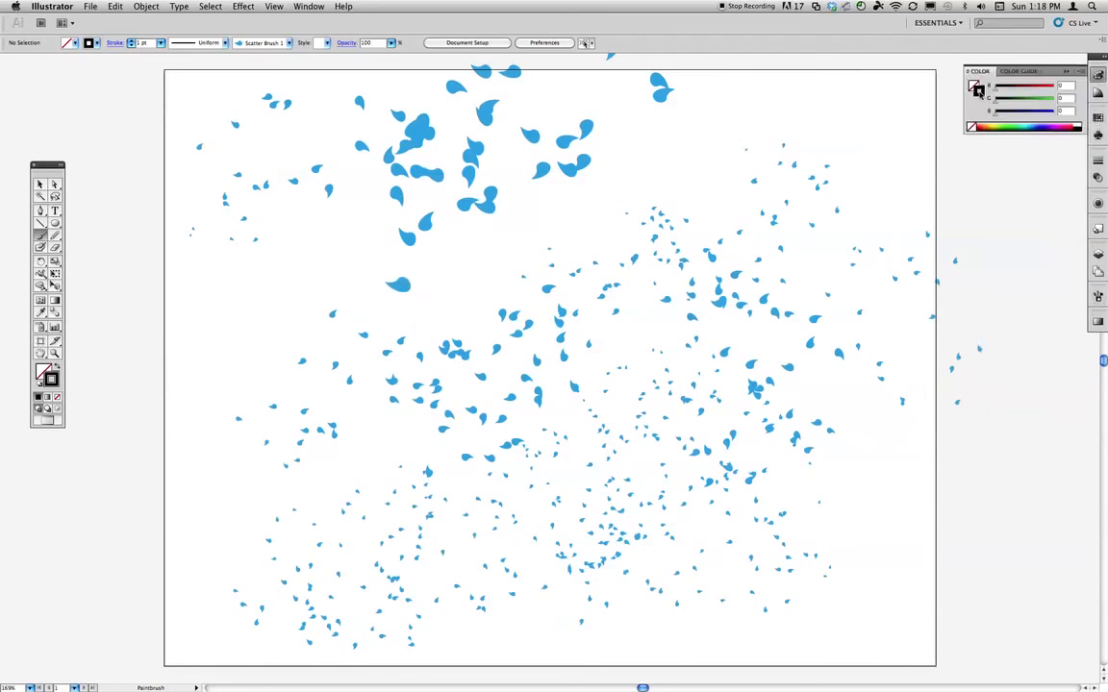
{"action": "left_click", "coordinate": [1098, 120]}
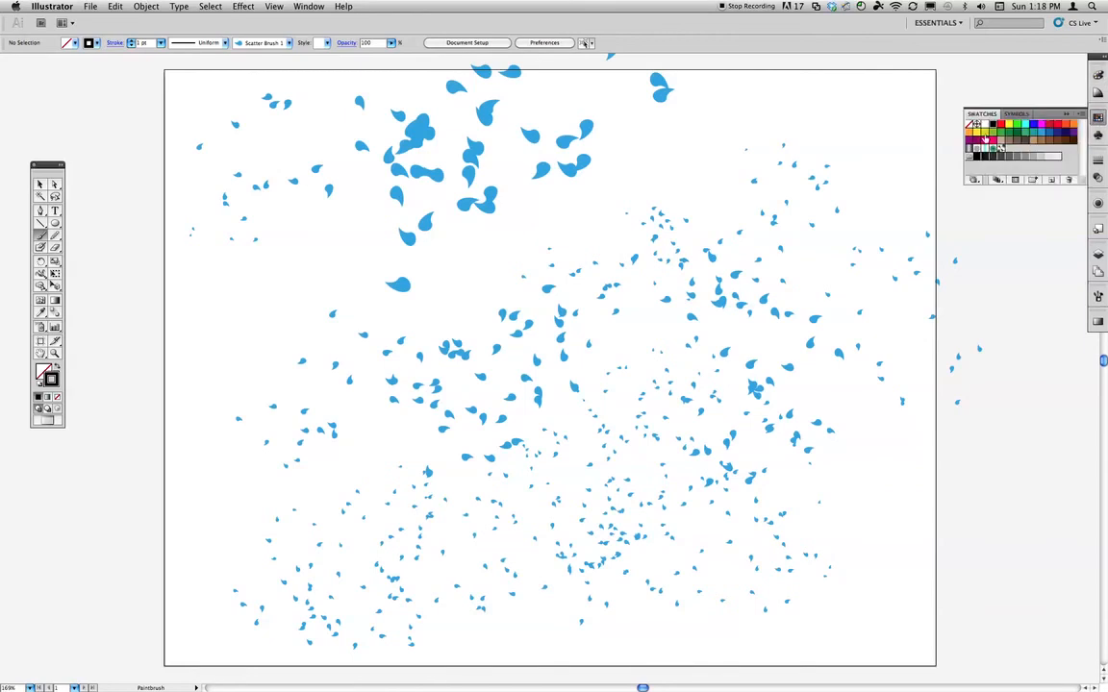
{"action": "left_click", "coordinate": [971, 134]}
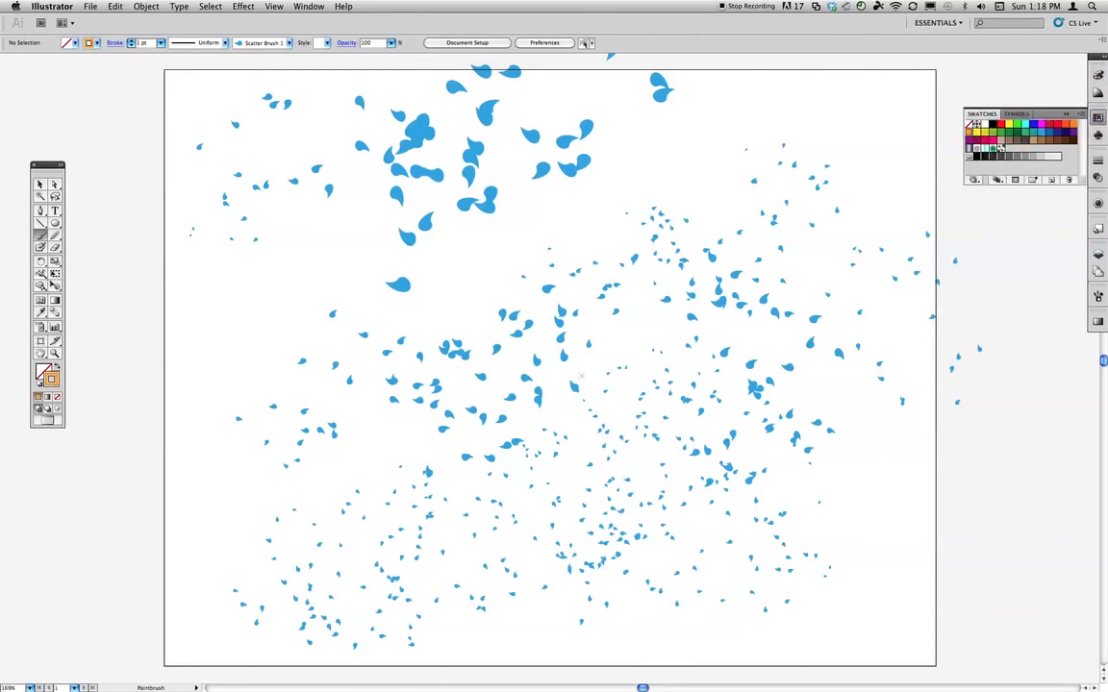
{"action": "mouse_move", "coordinate": [581, 376]}
{"action": "left_mouse_down"}
{"action": "mouse_move", "coordinate": [578, 447]}
{"action": "mouse_move", "coordinate": [605, 493]}
{"action": "left_mouse_up"}
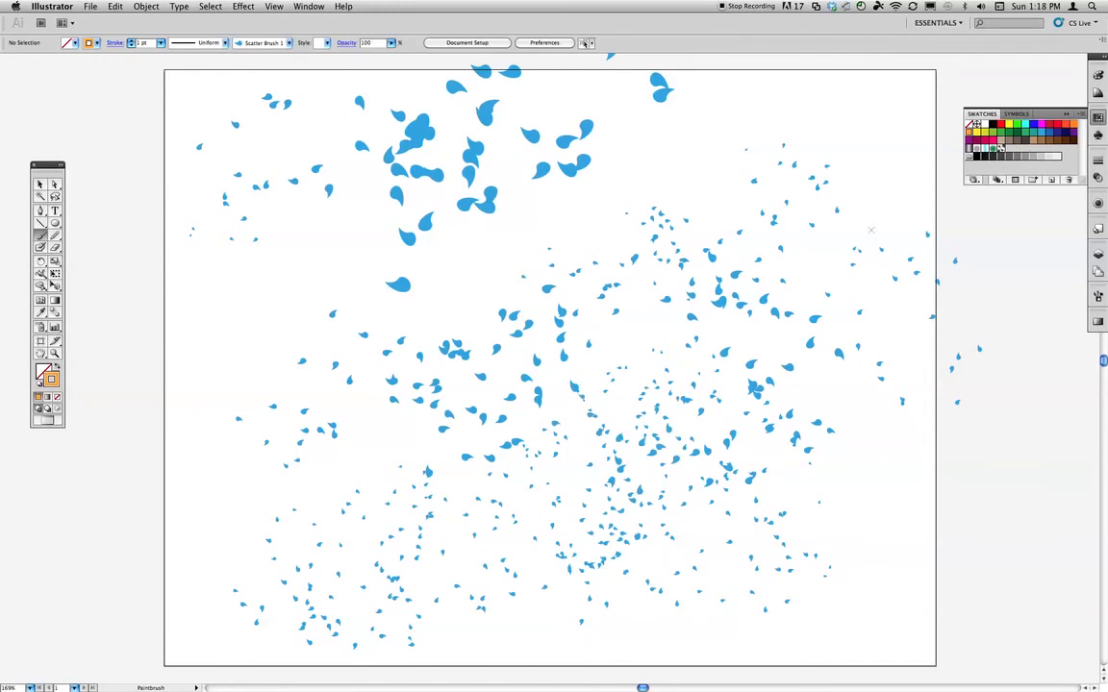
{"action": "mouse_move", "coordinate": [719, 404]}
{"action": "left_mouse_down"}
{"action": "mouse_move", "coordinate": [730, 518]}
{"action": "mouse_move", "coordinate": [757, 529]}
{"action": "left_mouse_up"}
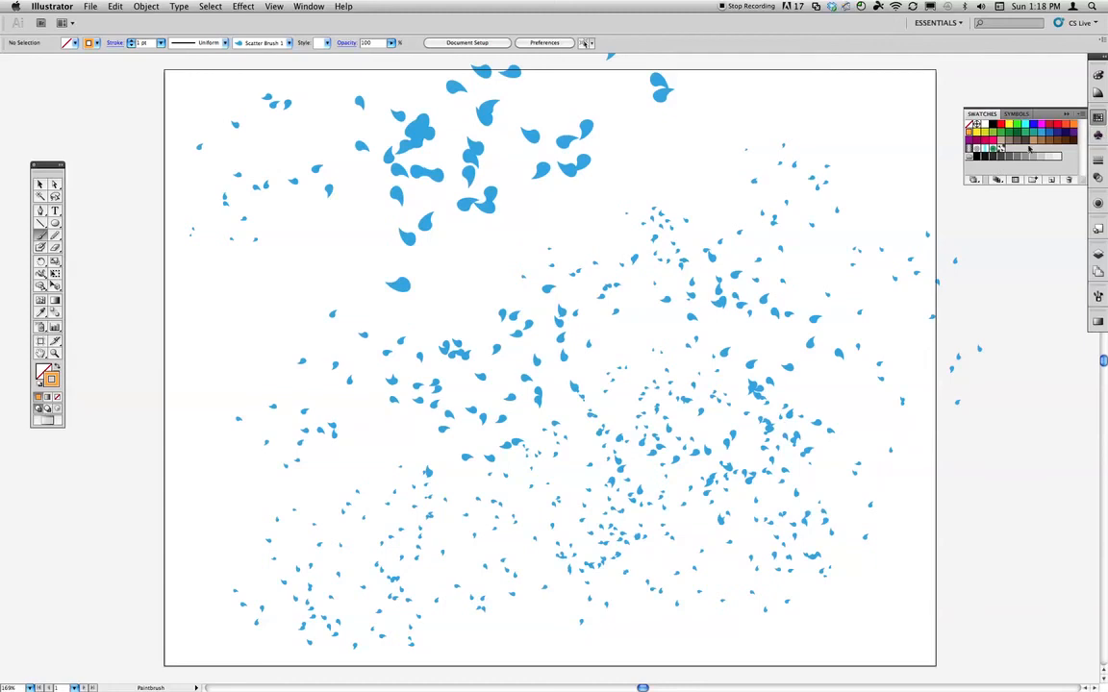
- Change the teardrop scatter brush's colorization method to Tints, choosing Leave Strokes for the existing artwork
{"action": "left_click", "coordinate": [1098, 297]}
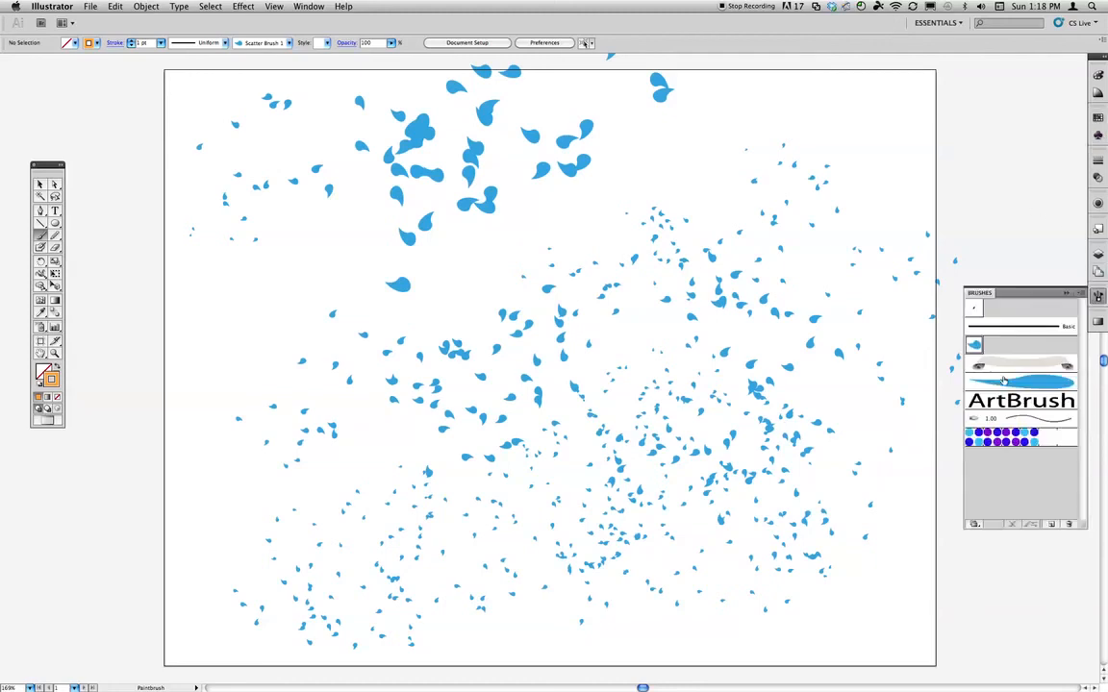
{"action": "double_click", "coordinate": [974, 344]}
{"action": "left_click", "coordinate": [827, 232]}
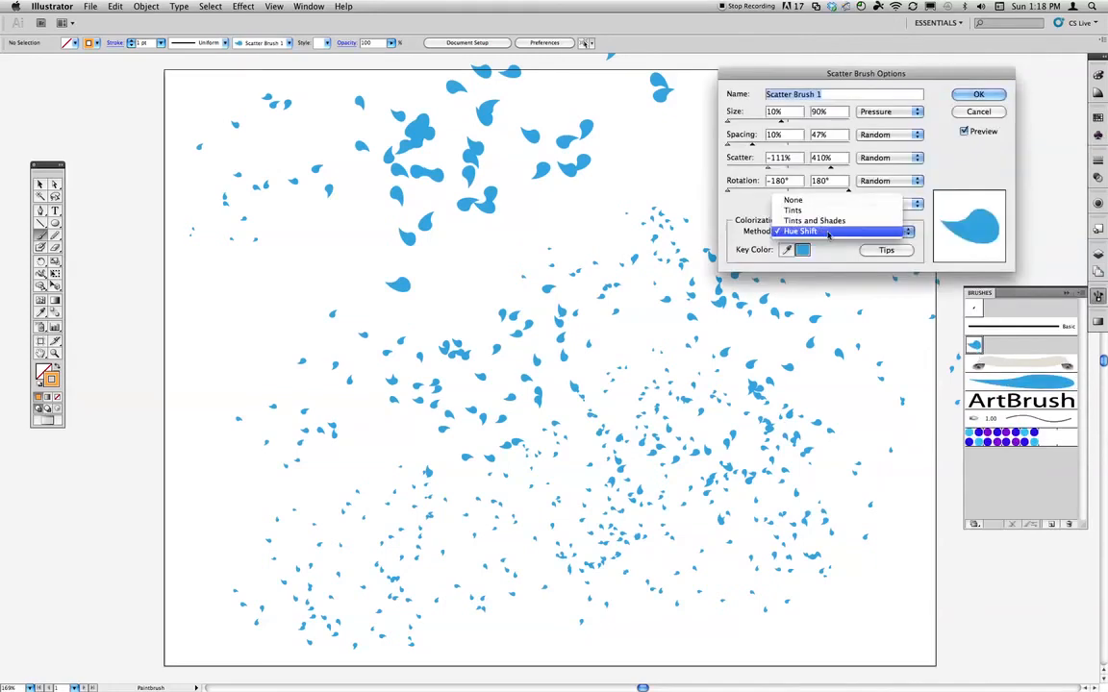
{"action": "left_click", "coordinate": [794, 211]}
{"action": "left_click", "coordinate": [977, 94]}
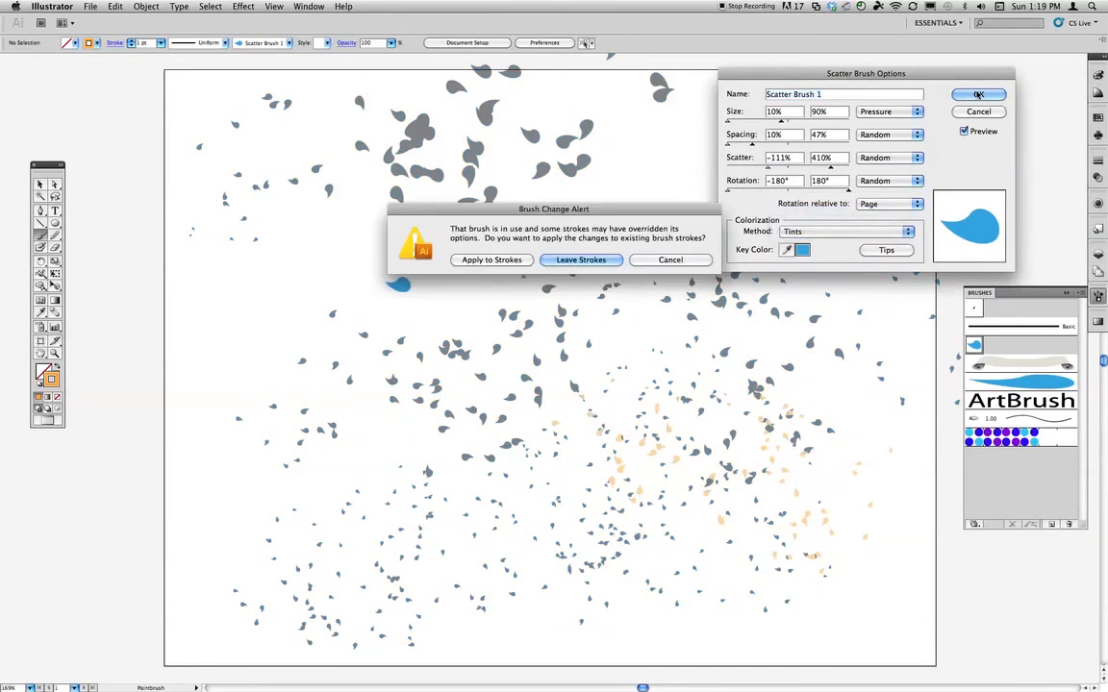
{"action": "left_click", "coordinate": [581, 259]}
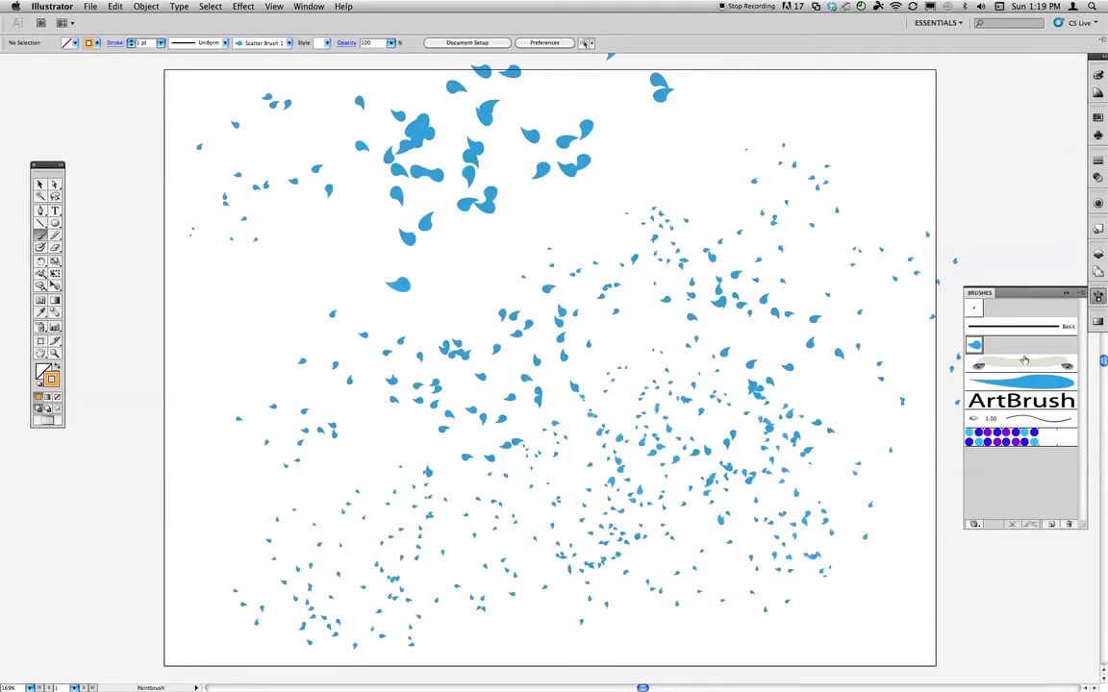
- Change the teardrop scatter brush's colorization method to Tints and Shades, choosing Leave Strokes for the existing artwork
{"action": "double_click", "coordinate": [974, 344]}
{"action": "left_click", "coordinate": [813, 232]}
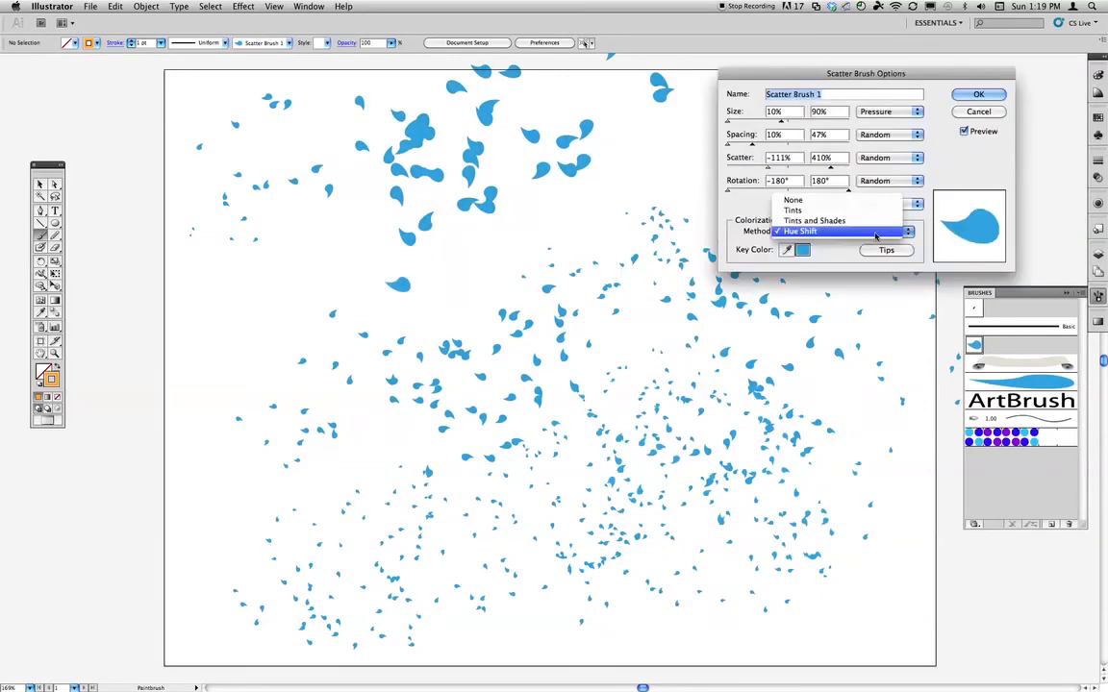
{"action": "left_click", "coordinate": [805, 222]}
{"action": "left_click", "coordinate": [977, 94]}
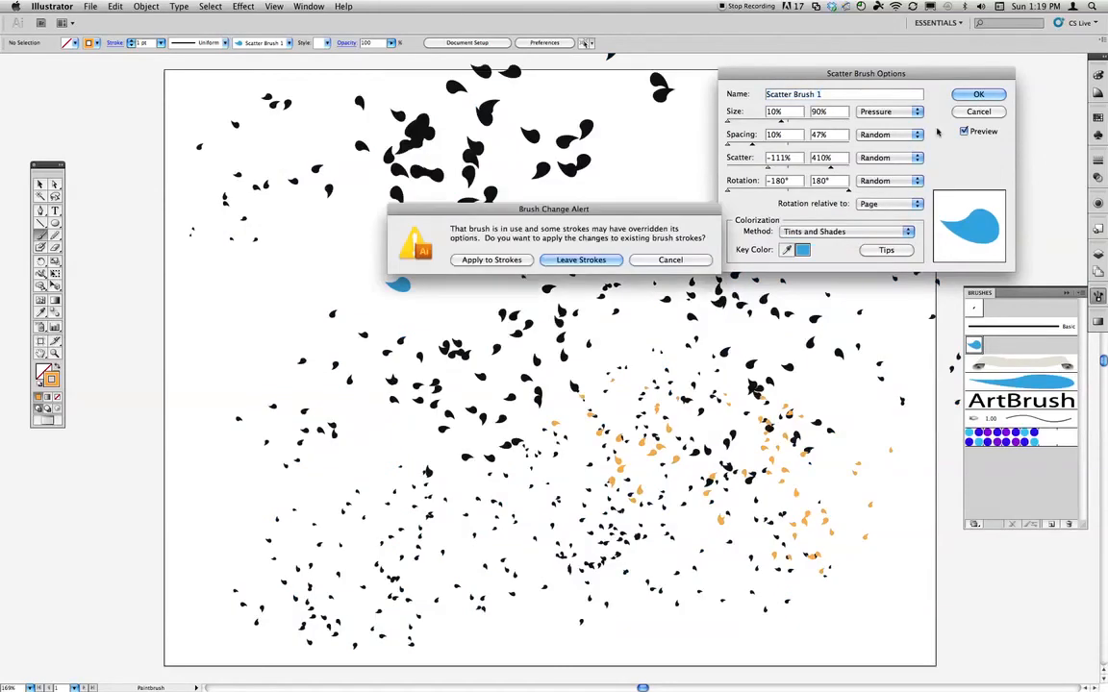
{"action": "left_click", "coordinate": [615, 262]}
- Paint orange teardrop scatter strokes down the middle, the lower left and the right side of the artboard
{"action": "left_click_drag", "start_coordinate": [588, 472], "coordinate": [585, 484]}
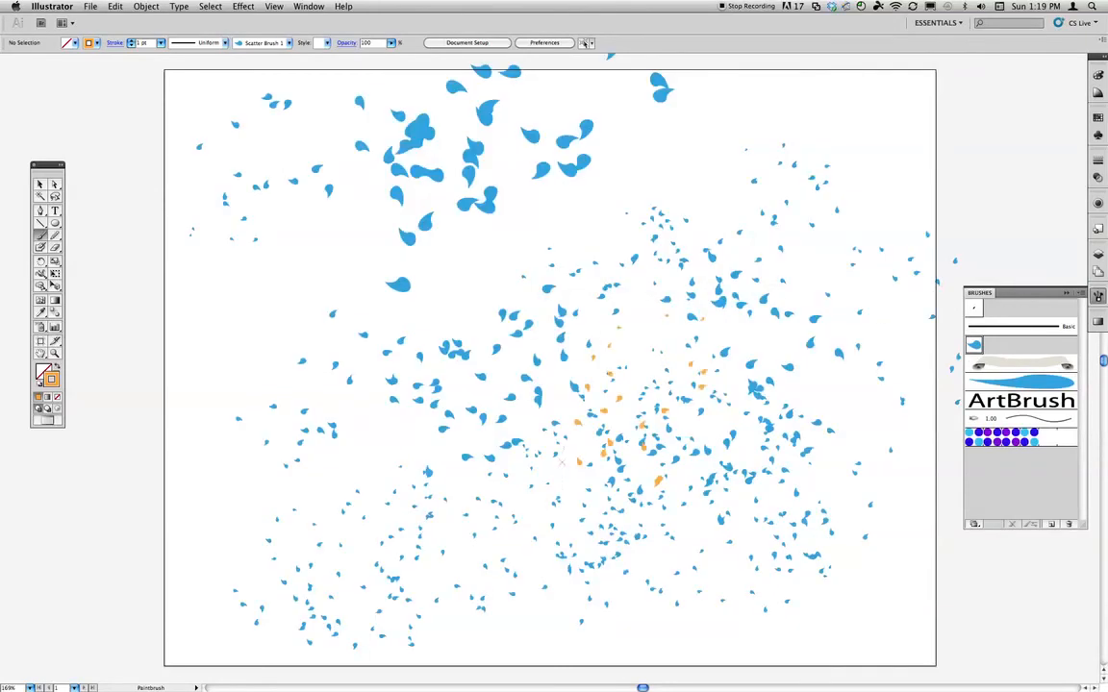
{"action": "left_click_drag", "start_coordinate": [583, 433], "coordinate": [567, 548]}
{"action": "left_click_drag", "start_coordinate": [389, 453], "coordinate": [390, 573]}
{"action": "left_click_drag", "start_coordinate": [295, 533], "coordinate": [291, 579]}
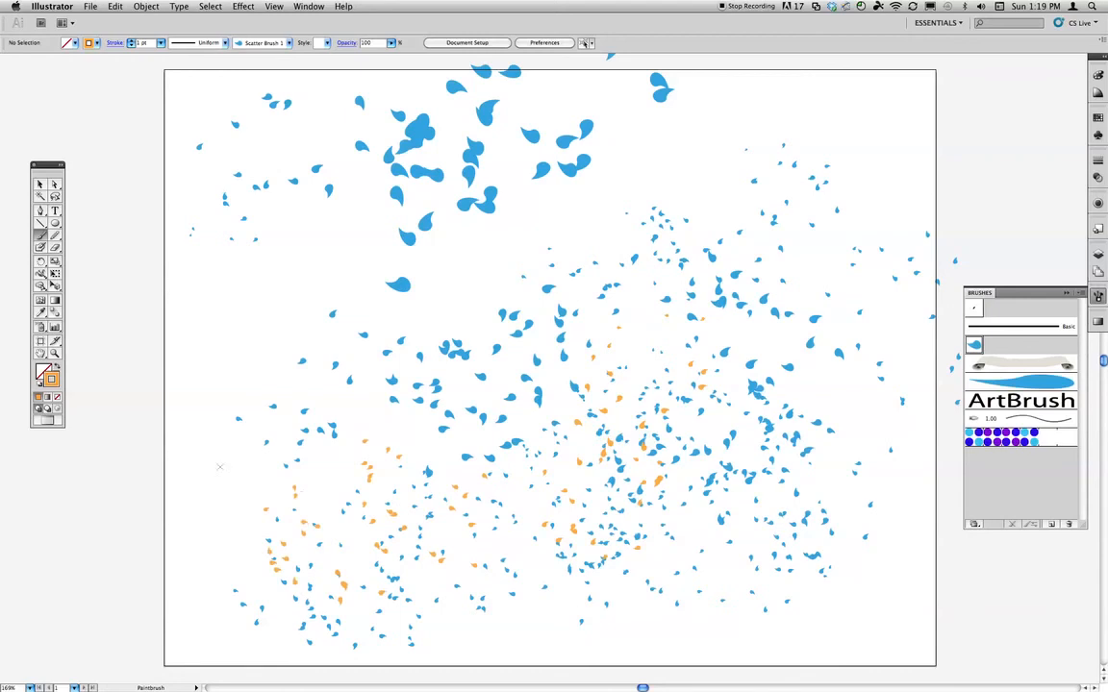
{"action": "left_click_drag", "start_coordinate": [220, 467], "coordinate": [209, 587]}
{"action": "left_click_drag", "start_coordinate": [326, 491], "coordinate": [338, 580]}
{"action": "left_click_drag", "start_coordinate": [748, 354], "coordinate": [787, 486]}
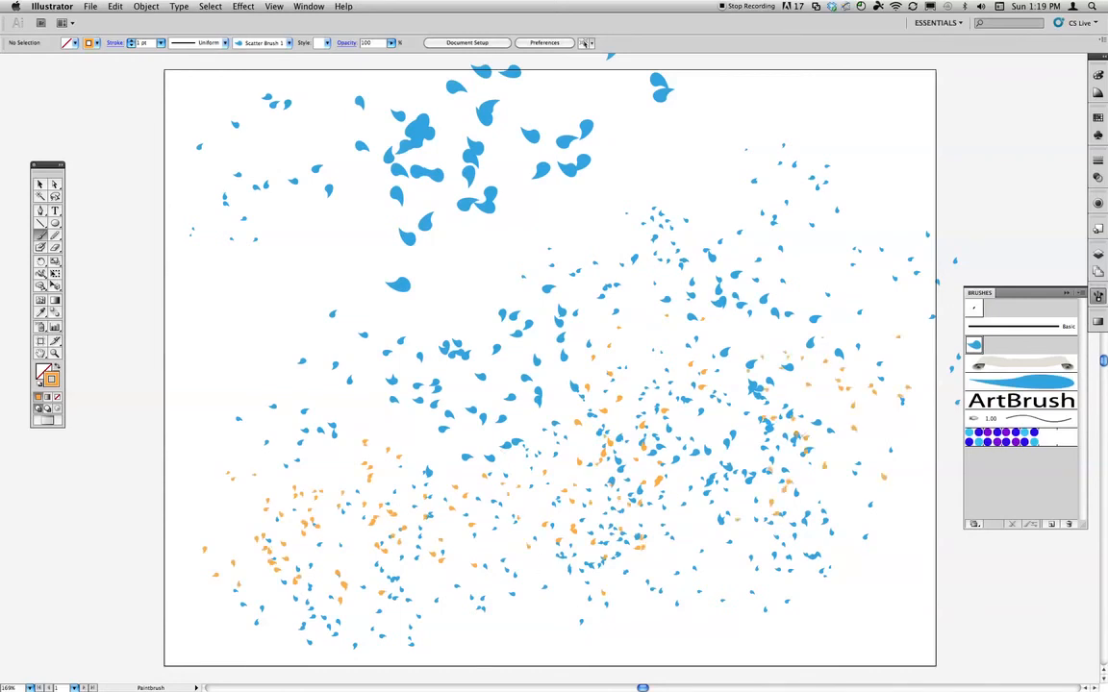
- Choose a dark purple stroke swatch and paint purple teardrop scatter strokes across the artboard's lower half, some of them heavier
{"action": "left_click", "coordinate": [1097, 117]}
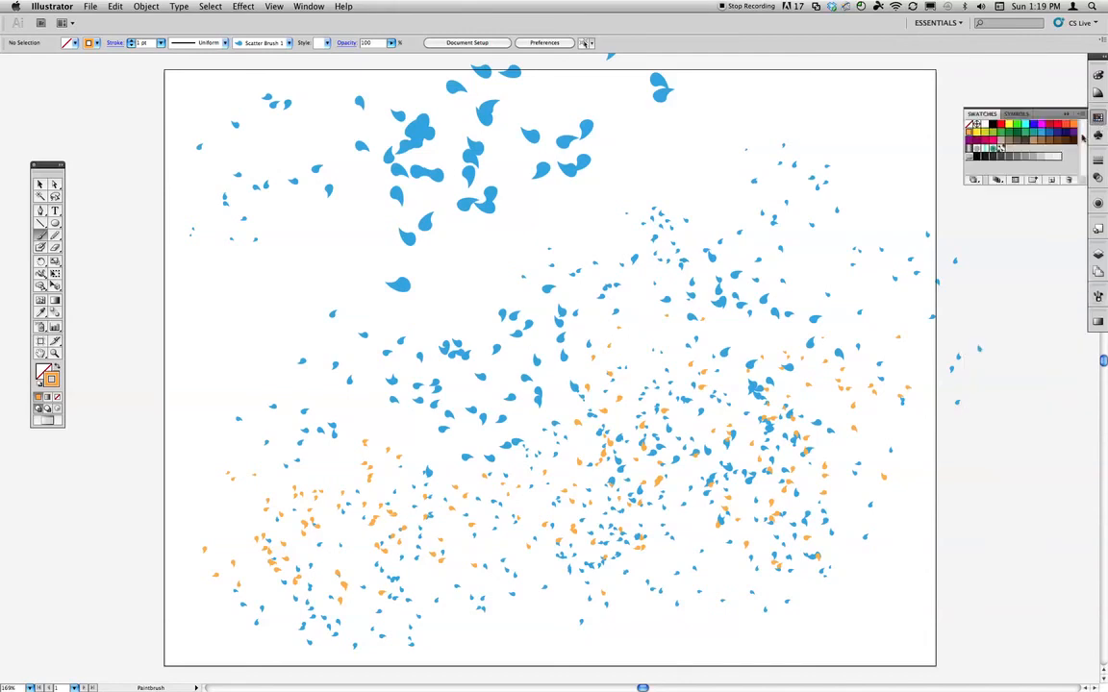
{"action": "left_click", "coordinate": [1057, 141]}
{"action": "left_click_drag", "start_coordinate": [642, 420], "coordinate": [570, 514]}
{"action": "left_click_drag", "start_coordinate": [455, 442], "coordinate": [457, 550]}
{"action": "left_click_drag", "start_coordinate": [373, 459], "coordinate": [341, 592]}
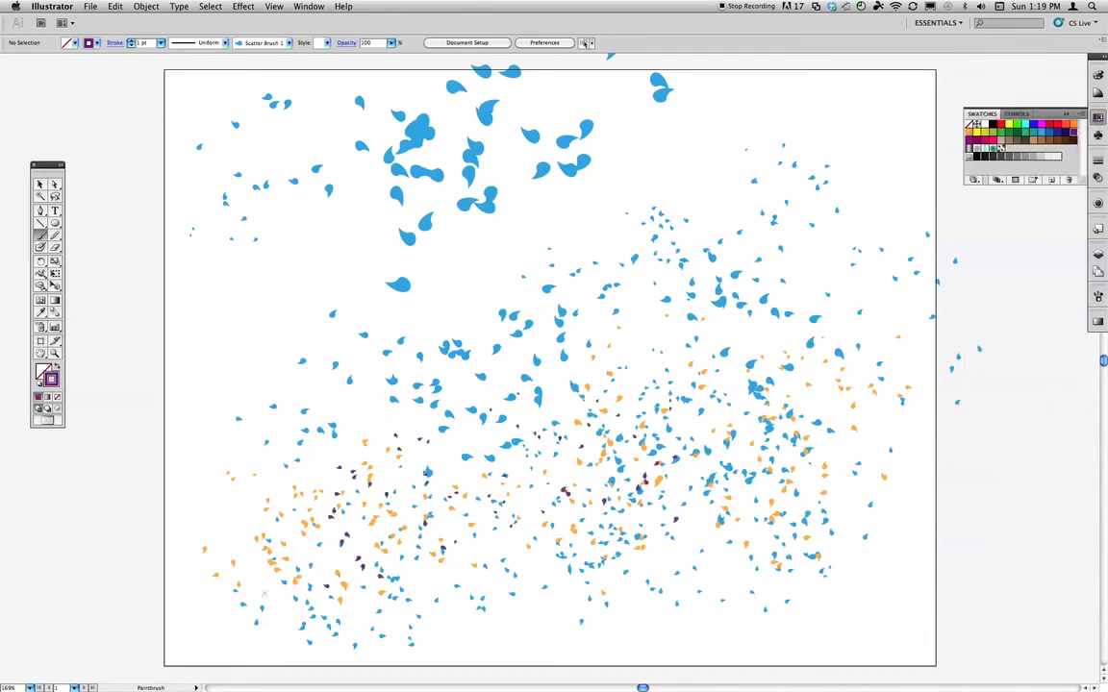
{"action": "left_click_drag", "start_coordinate": [264, 593], "coordinate": [552, 463]}
{"action": "left_click_drag", "start_coordinate": [608, 336], "coordinate": [664, 447]}
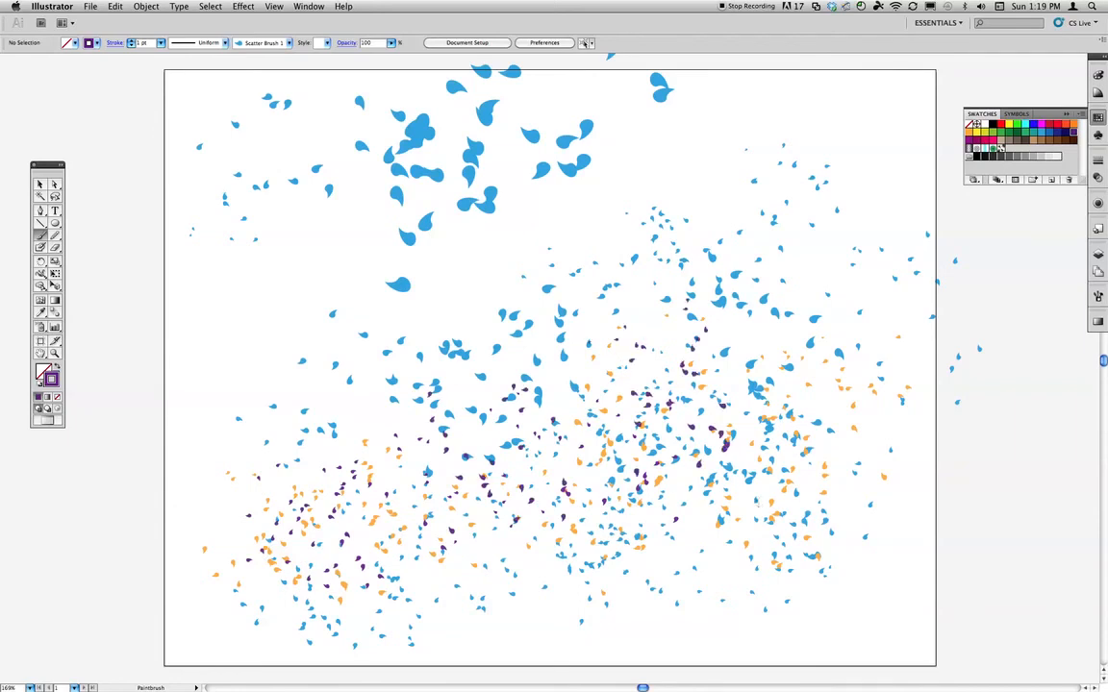
{"action": "left_click_drag", "start_coordinate": [694, 332], "coordinate": [770, 471]}
{"action": "left_click_drag", "start_coordinate": [500, 418], "coordinate": [505, 548]}
{"action": "left_click_drag", "start_coordinate": [362, 569], "coordinate": [428, 380]}
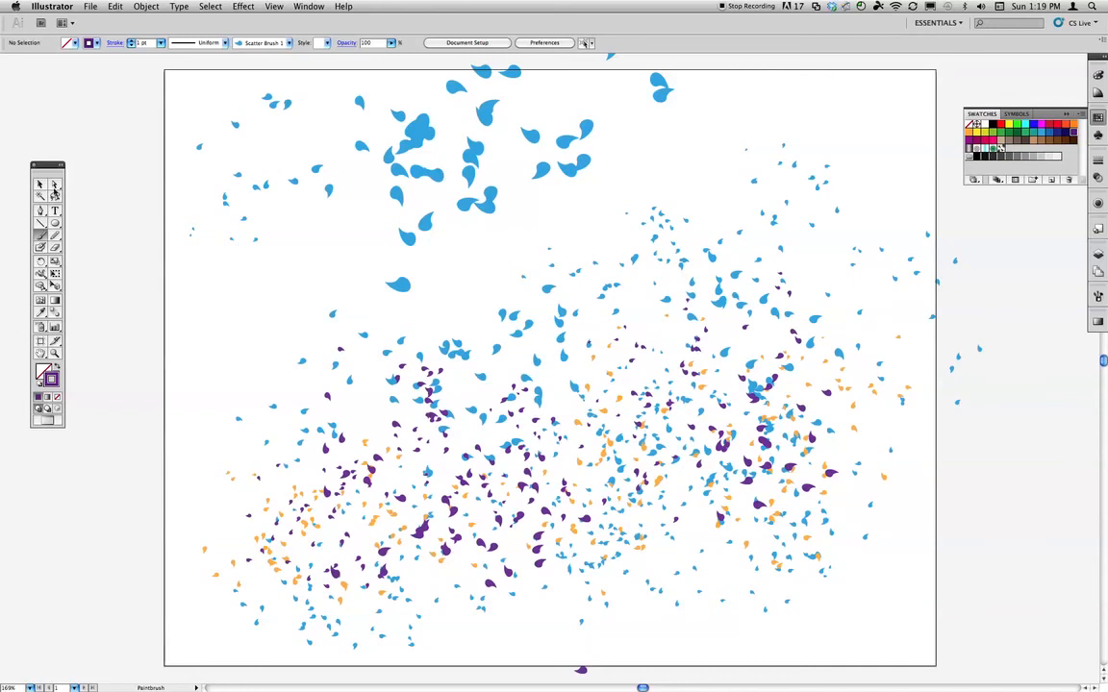
- Switch to the Selection tool and inspect the brush strokes' underlying paths in outline view, returning to preview
{"action": "left_click", "coordinate": [39, 184]}
{"action": "key", "text": "super+y"}
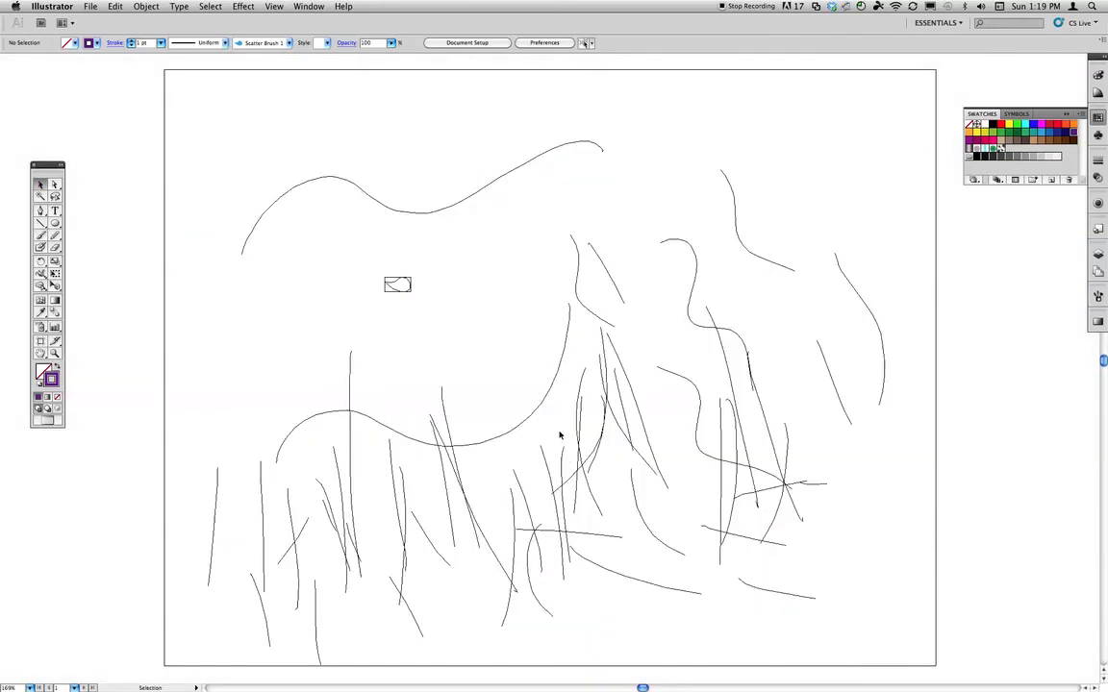
{"action": "key", "text": "super+y"}
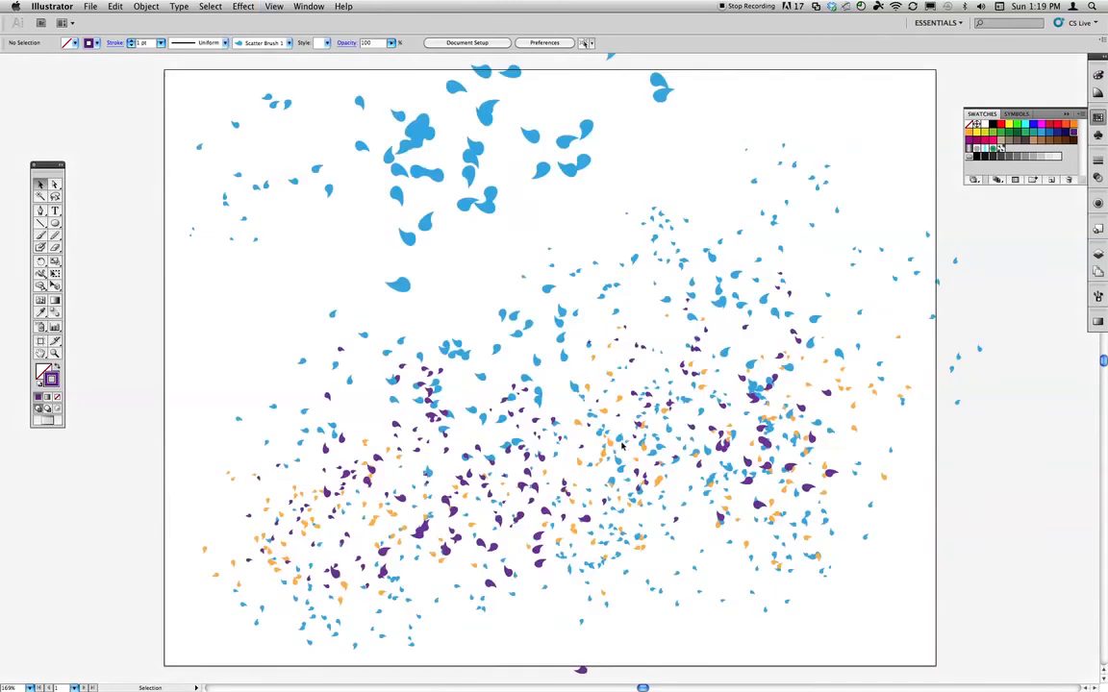